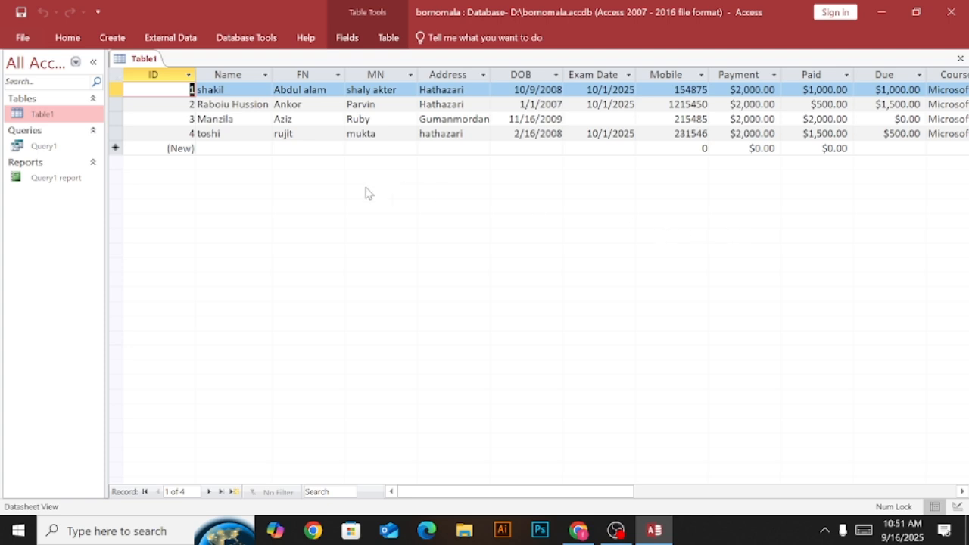
# Create a form based on Table1 from its open datasheet.
pyautogui.click(227, 90)
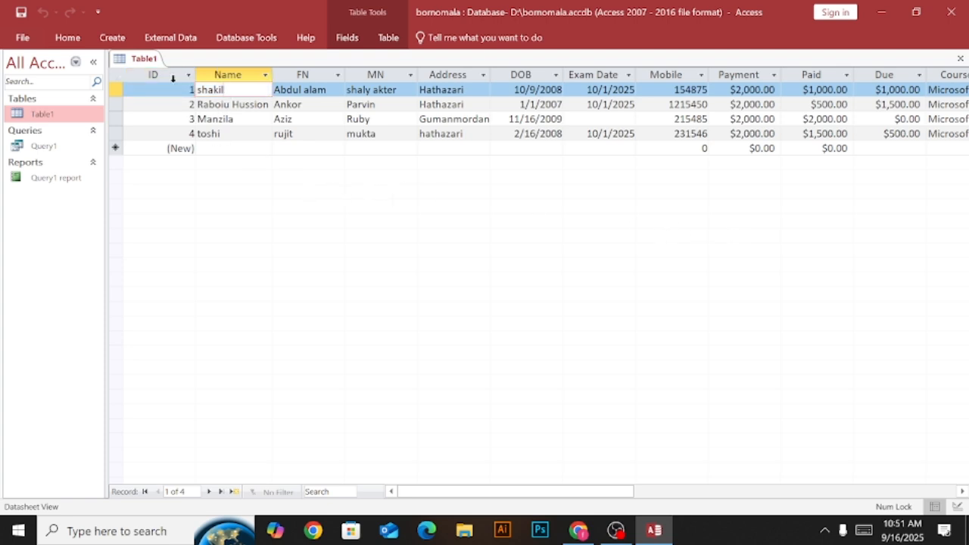
pyautogui.click(177, 90)
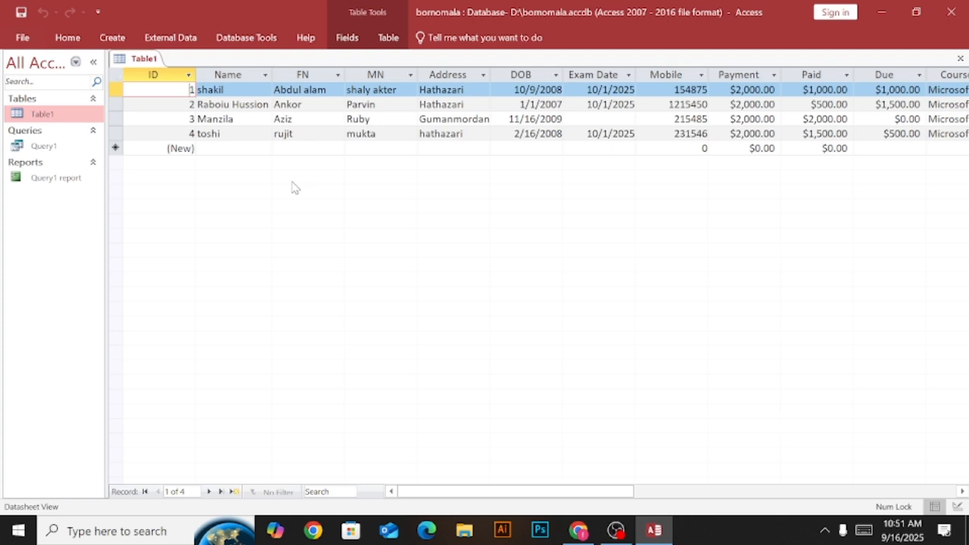
pyautogui.click(112, 37)
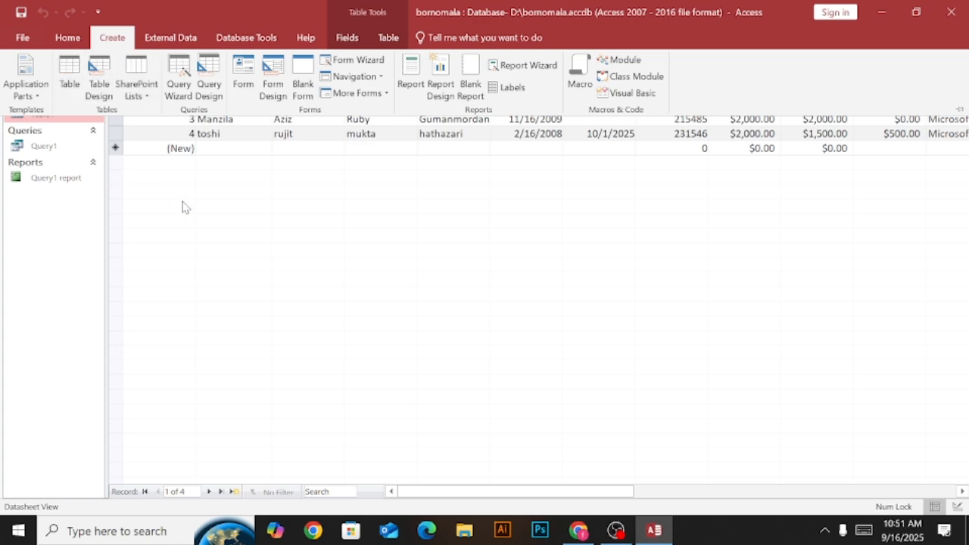
pyautogui.click(244, 89)
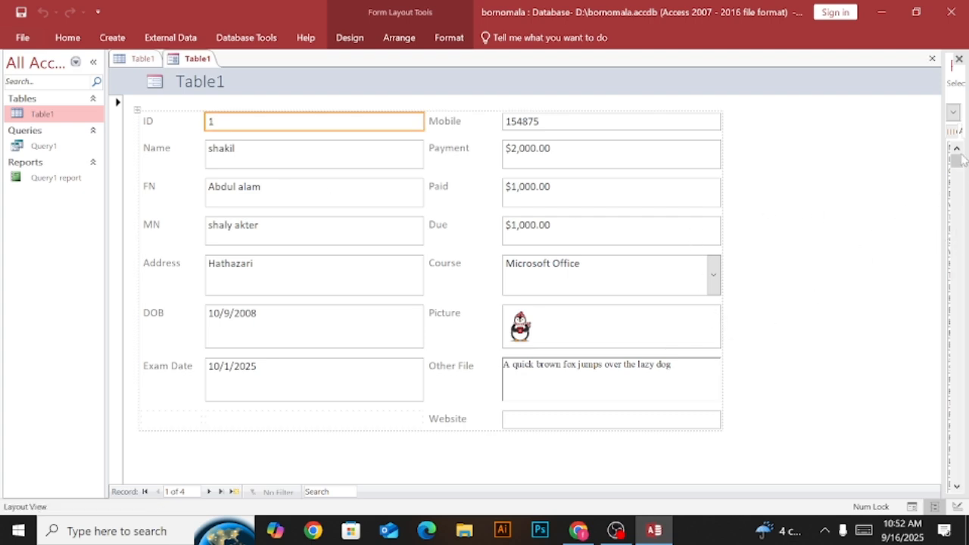
pyautogui.moveTo(960, 160)
pyautogui.mouseDown()
pyautogui.moveTo(960, 180)
pyautogui.moveTo(961, 155)
pyautogui.mouseUp()
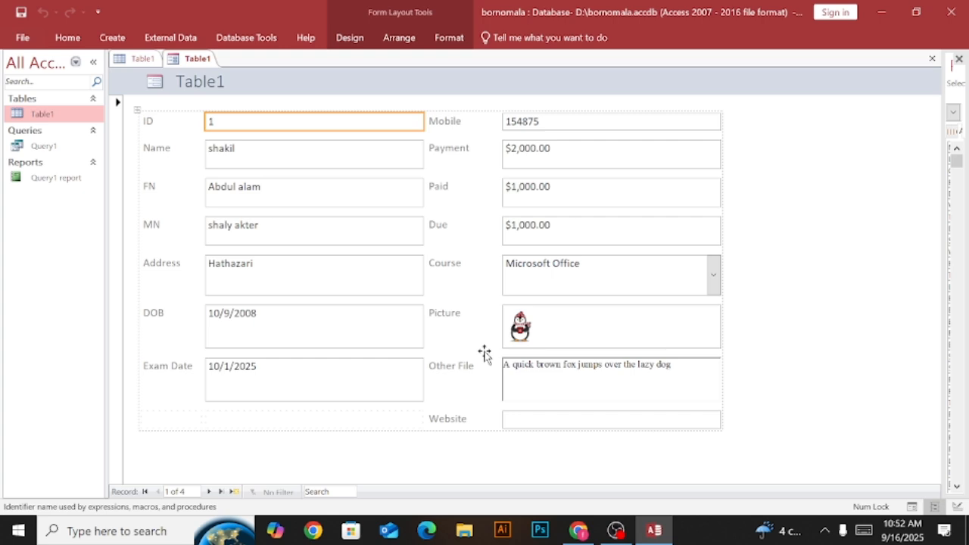
# Save the new form under the name "Table1 from".
pyautogui.rightClick(192, 62)
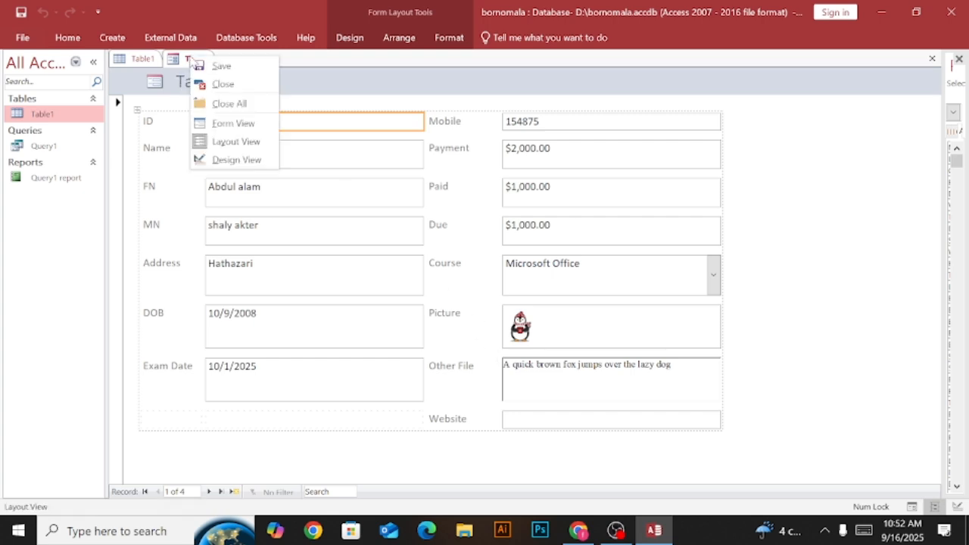
pyautogui.click(239, 66)
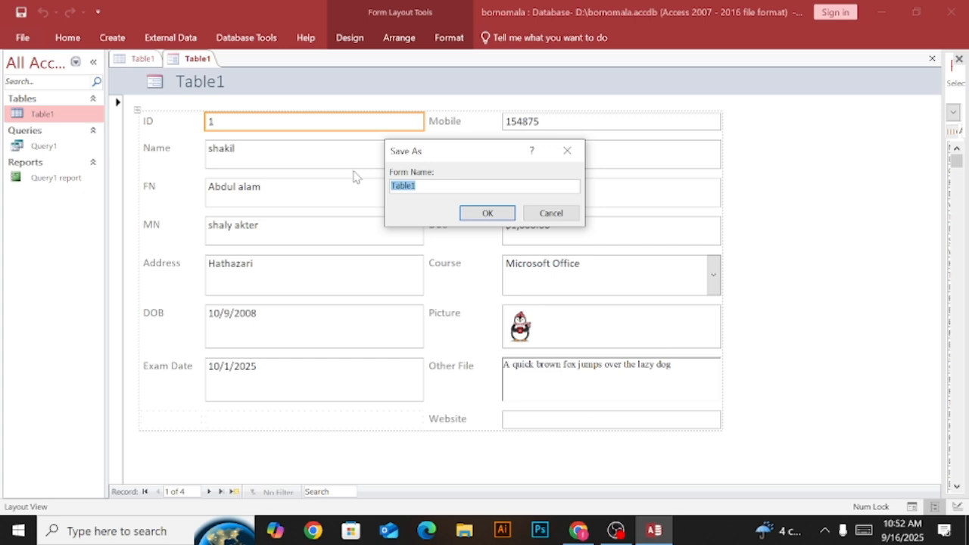
pyautogui.click(432, 183)
pyautogui.write('from')
pyautogui.click(487, 214)
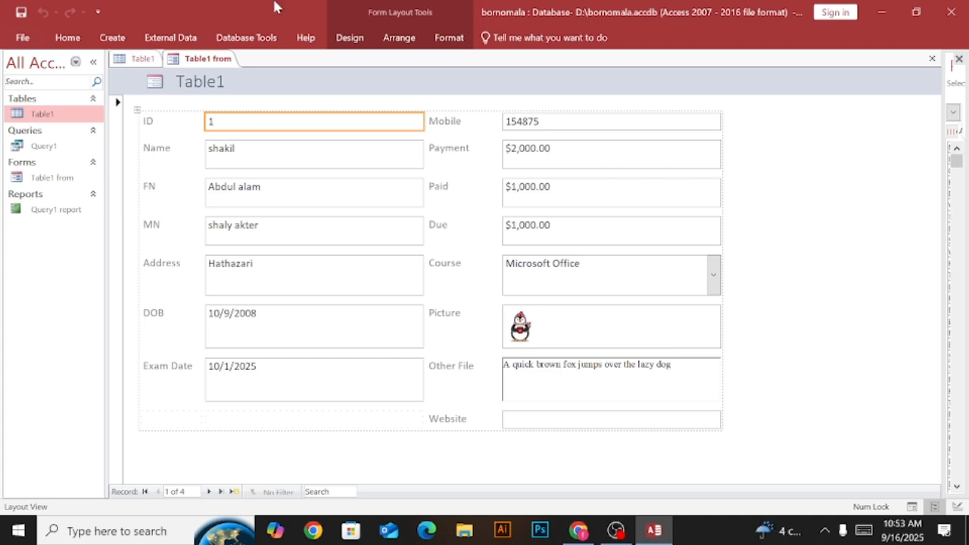
pyautogui.click(958, 161)
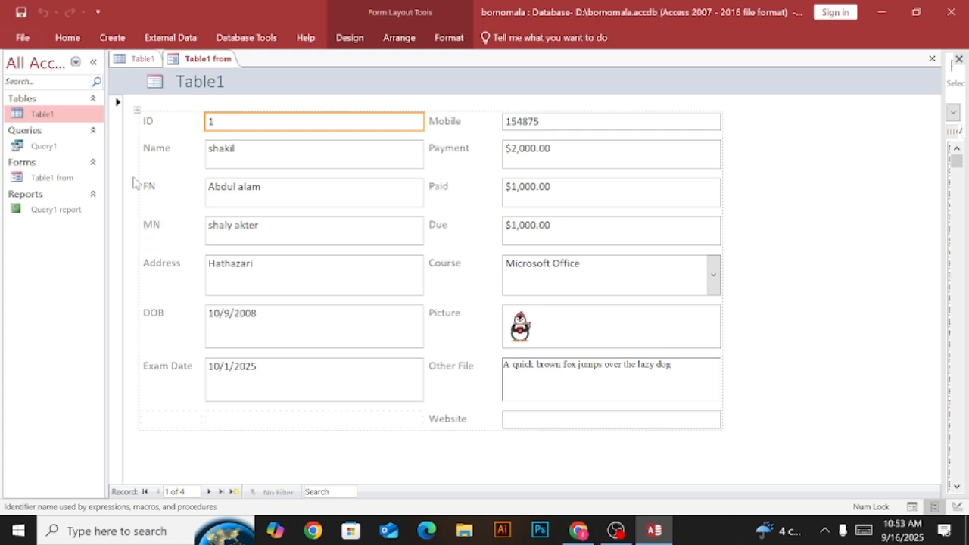
# View the form in Design View and return it to Layout View.
pyautogui.rightClick(213, 60)
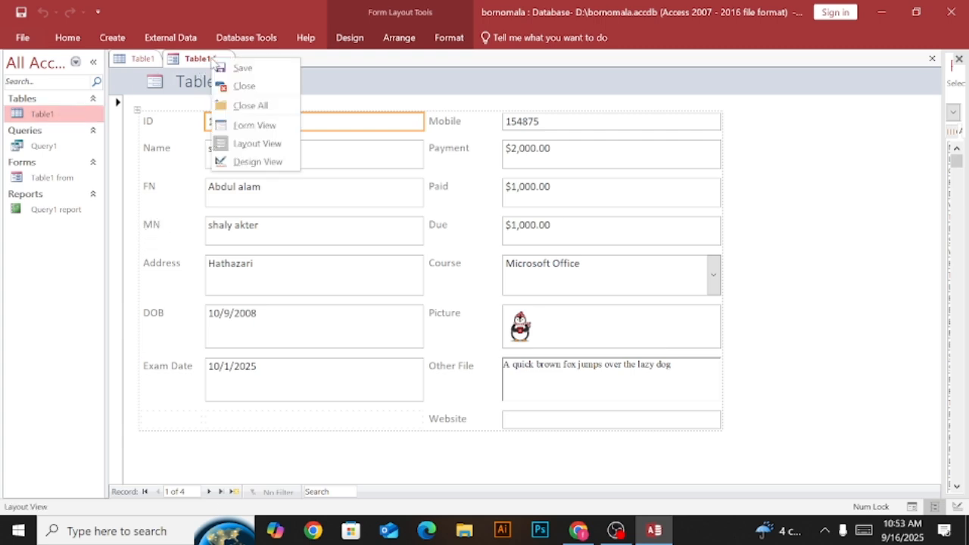
pyautogui.click(254, 162)
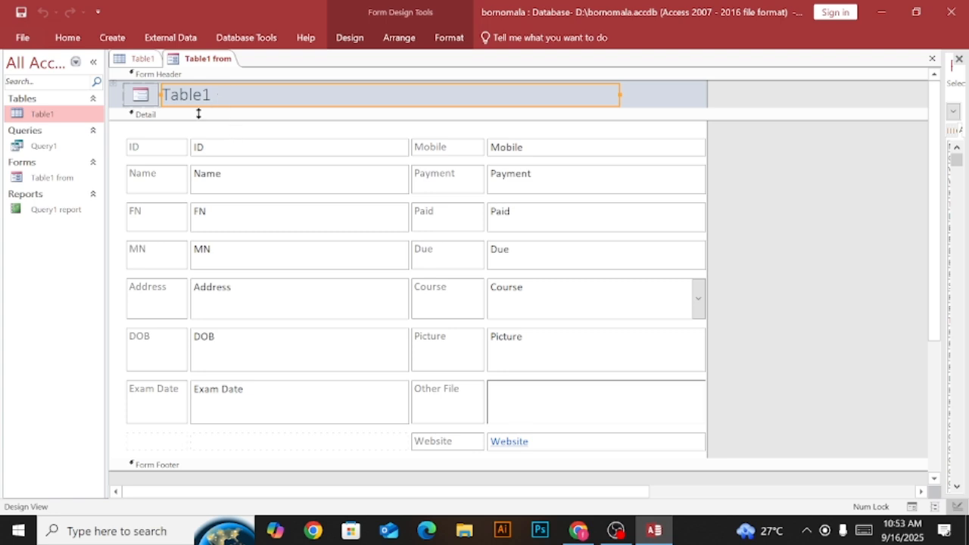
pyautogui.rightClick(207, 62)
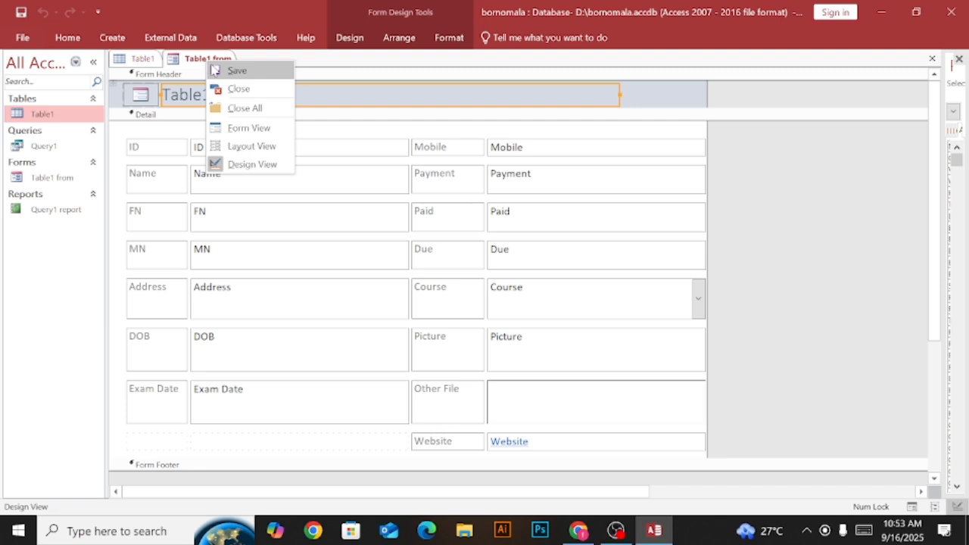
pyautogui.click(241, 147)
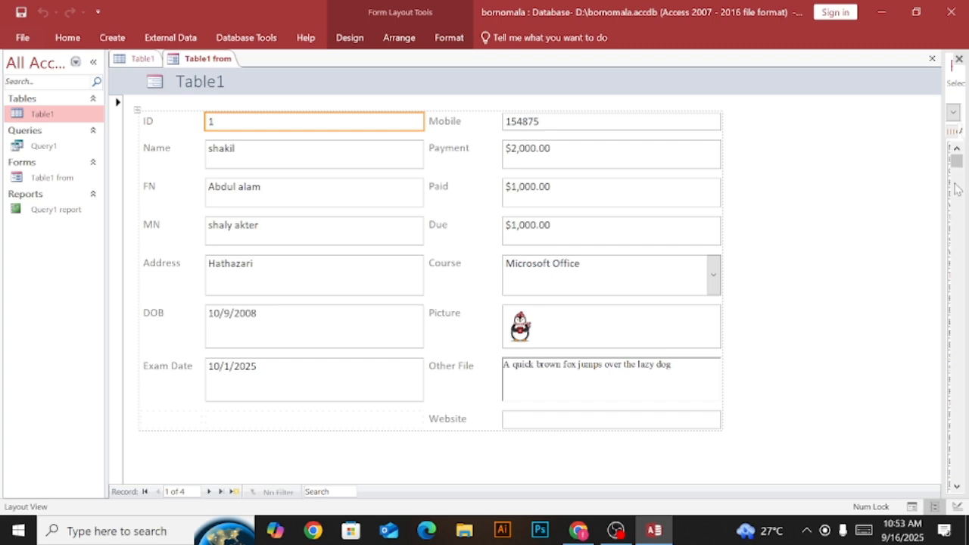
# Put the form in Design View and extend the Form Footer section downward to give it a blank area.
pyautogui.rightClick(207, 63)
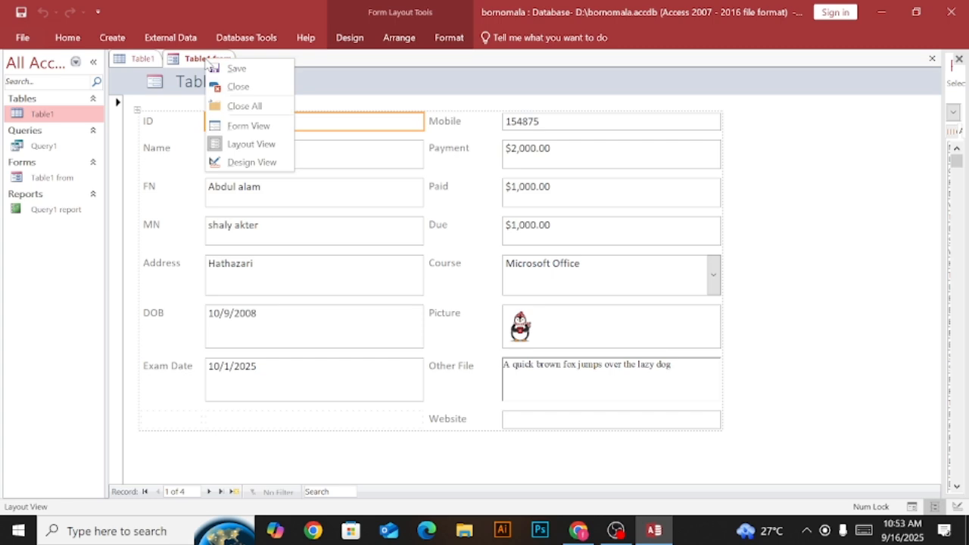
pyautogui.click(247, 162)
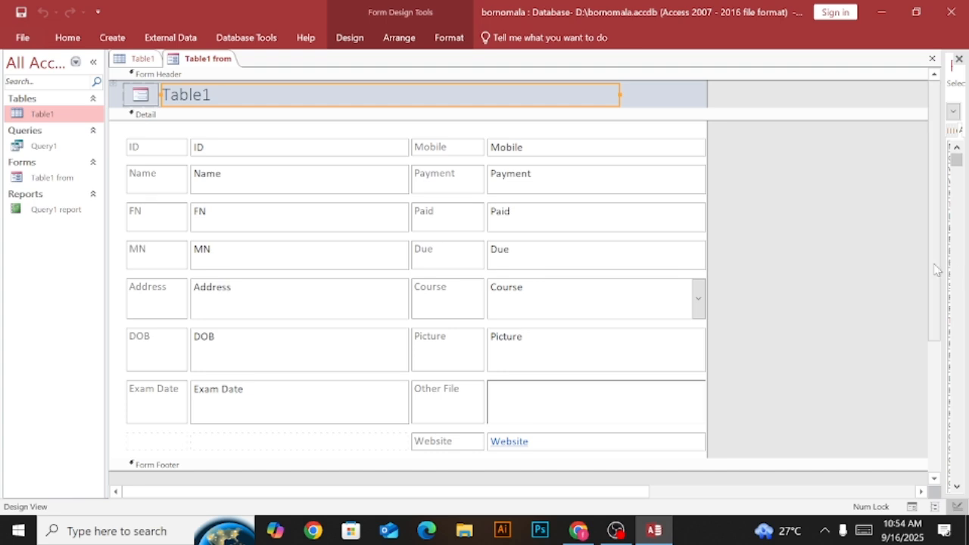
pyautogui.moveTo(934, 265); pyautogui.dragTo(930, 417)
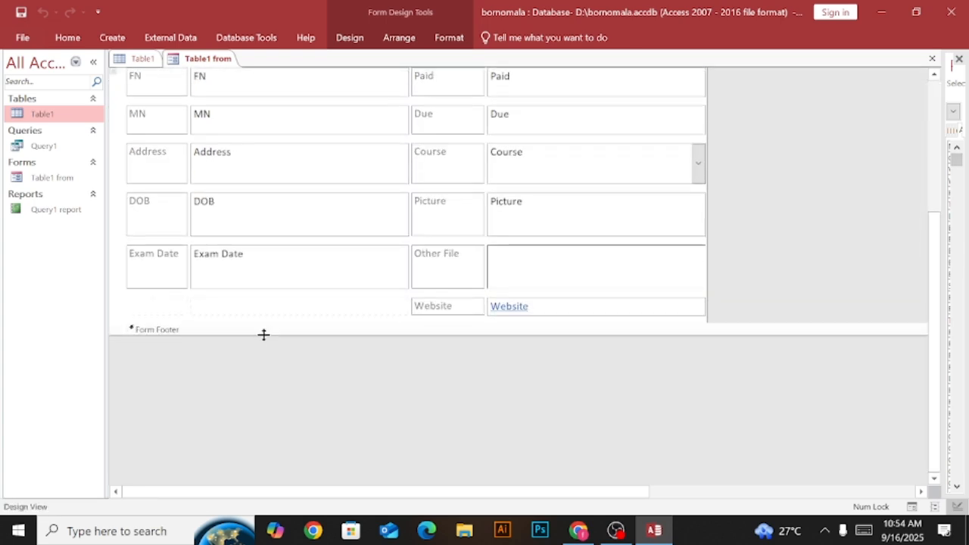
pyautogui.moveTo(264, 335); pyautogui.dragTo(282, 422)
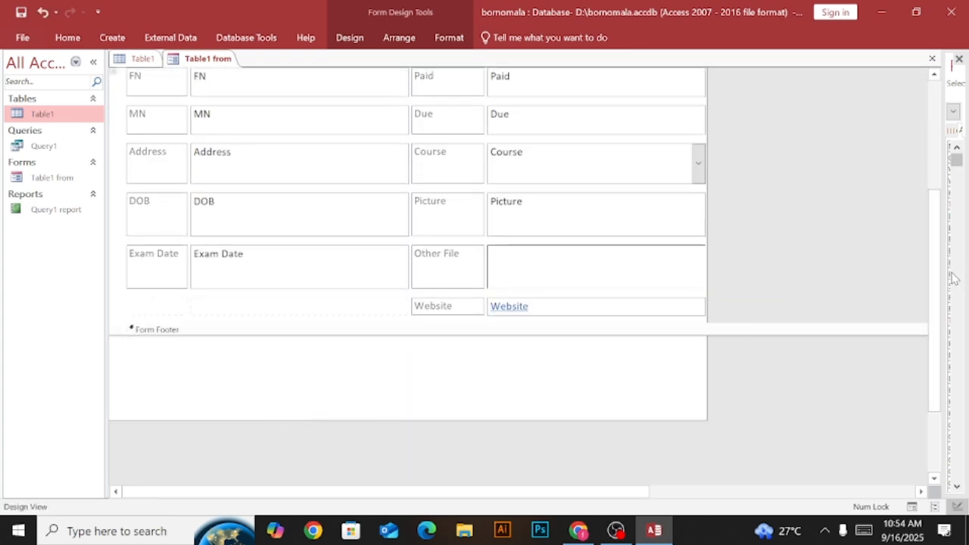
# Replace the title in the form header with "Bornomala Student Form".
pyautogui.moveTo(931, 285); pyautogui.dragTo(930, 121)
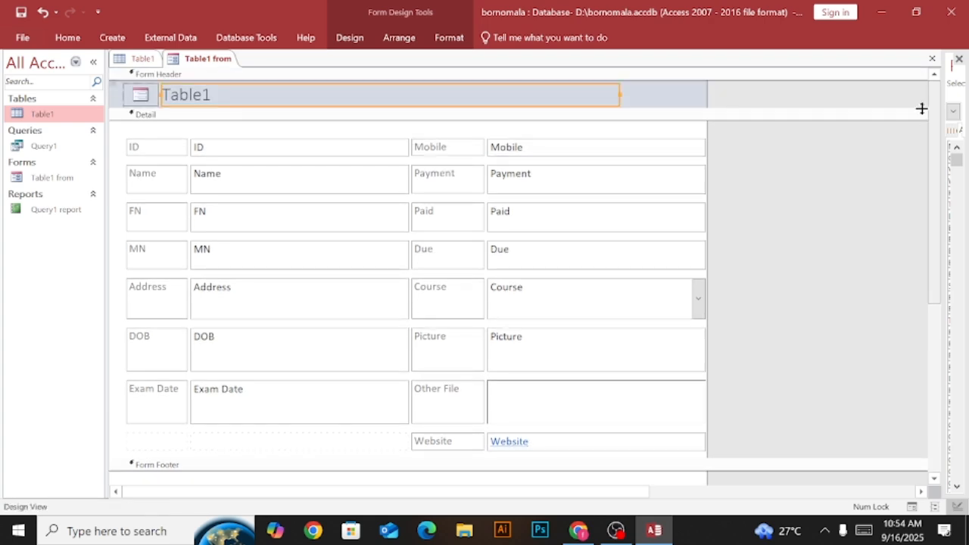
pyautogui.doubleClick(213, 94)
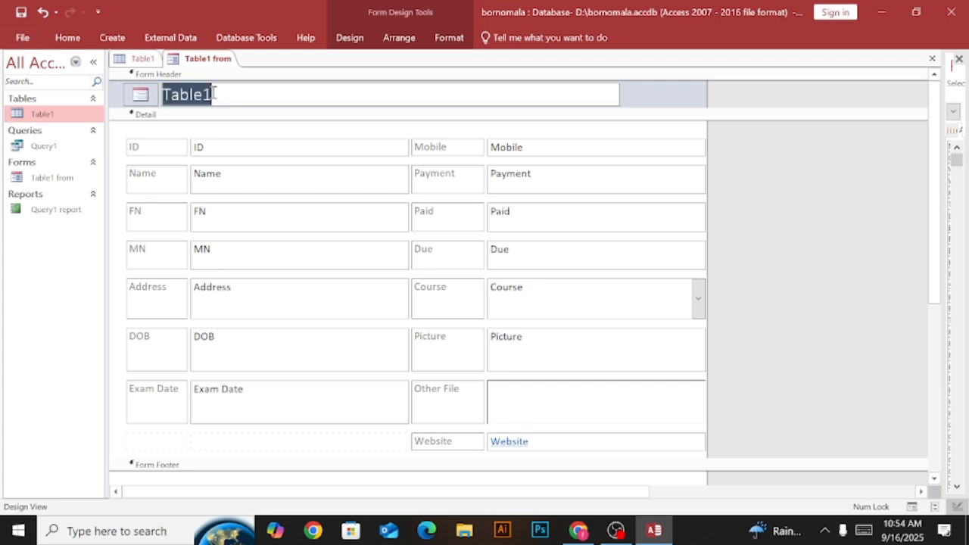
pyautogui.press('BackSpace')
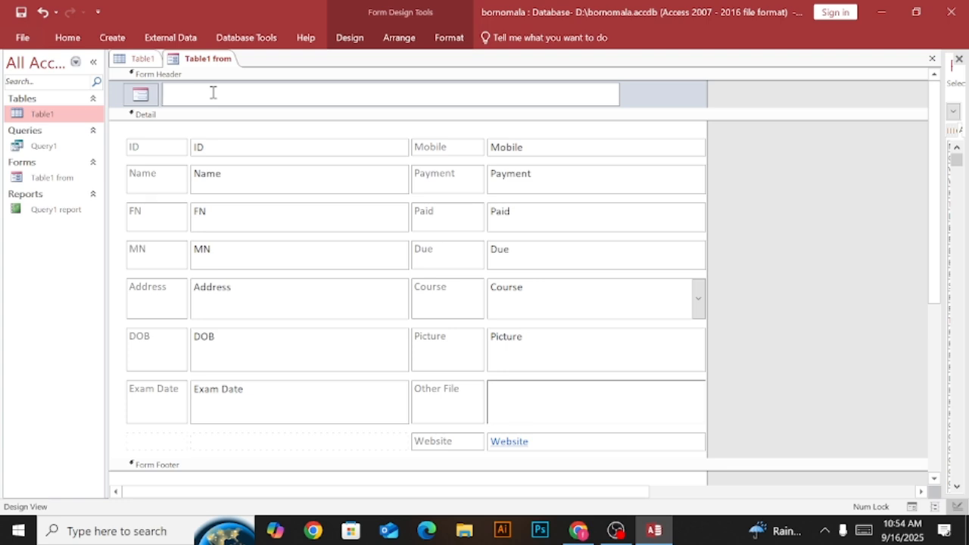
pyautogui.write('Bornomala St')
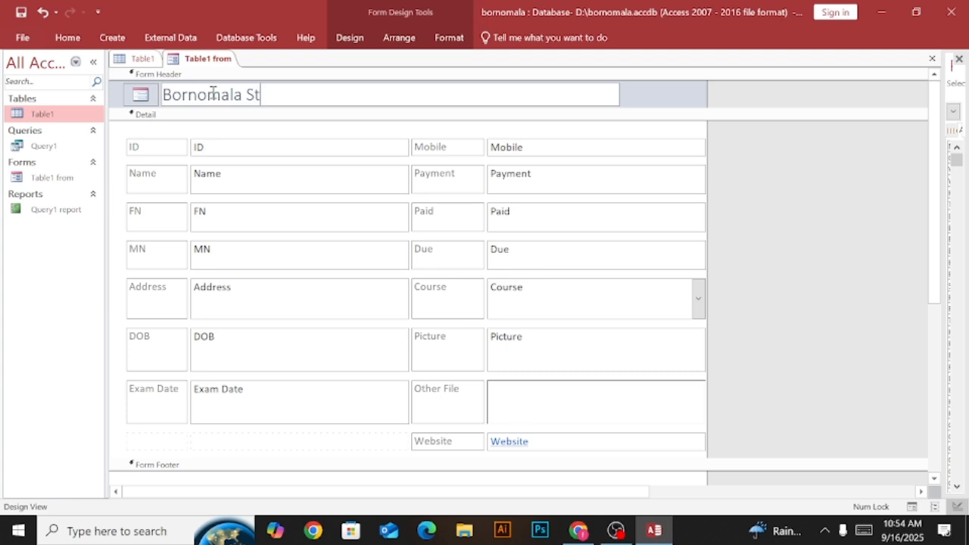
pyautogui.write('udent Fo')
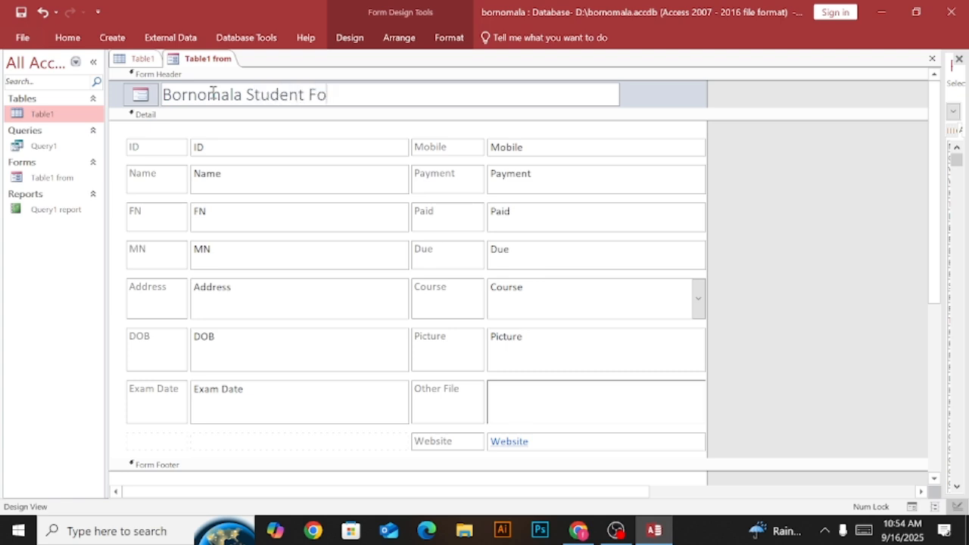
pyautogui.write('rm')
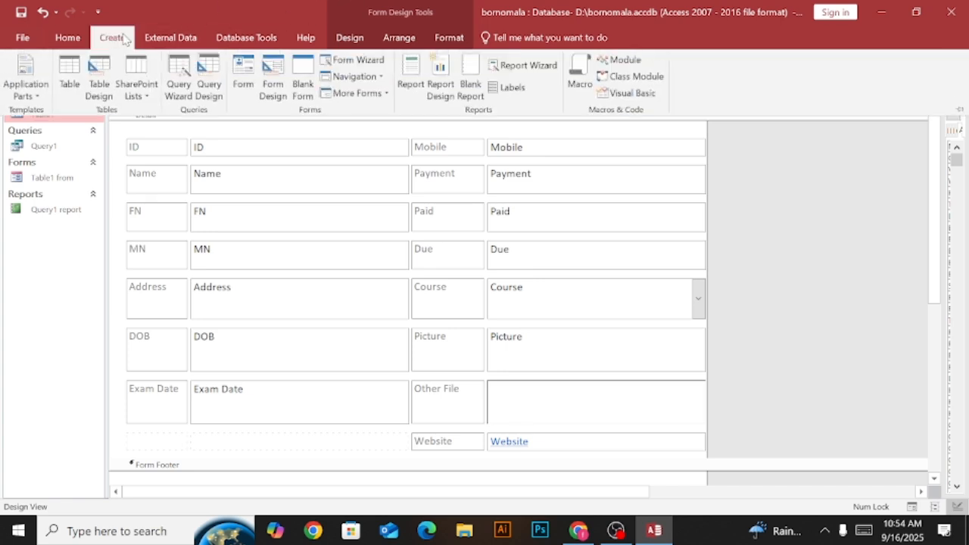
pyautogui.click(266, 138)
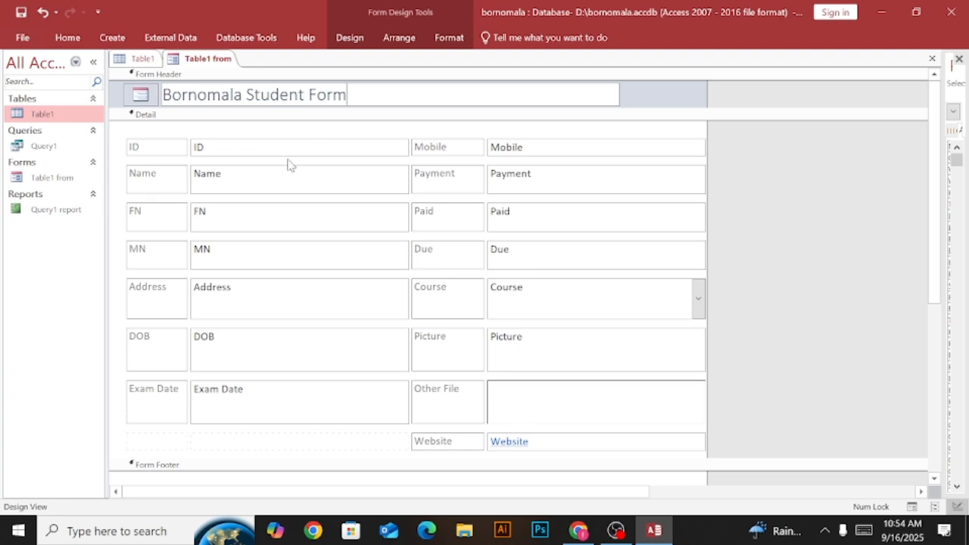
pyautogui.click(293, 147)
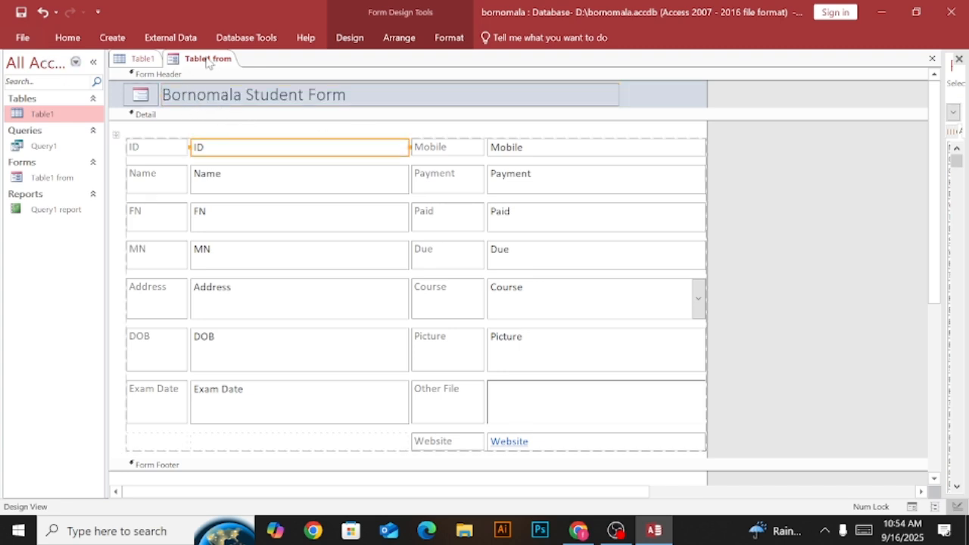
# Check the retitled form header in Layout View.
pyautogui.rightClick(208, 63)
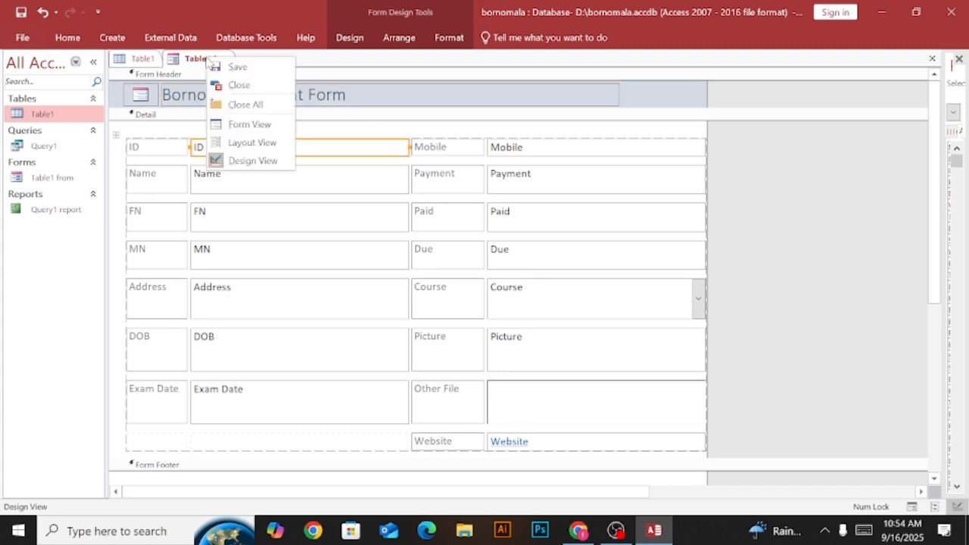
pyautogui.click(252, 142)
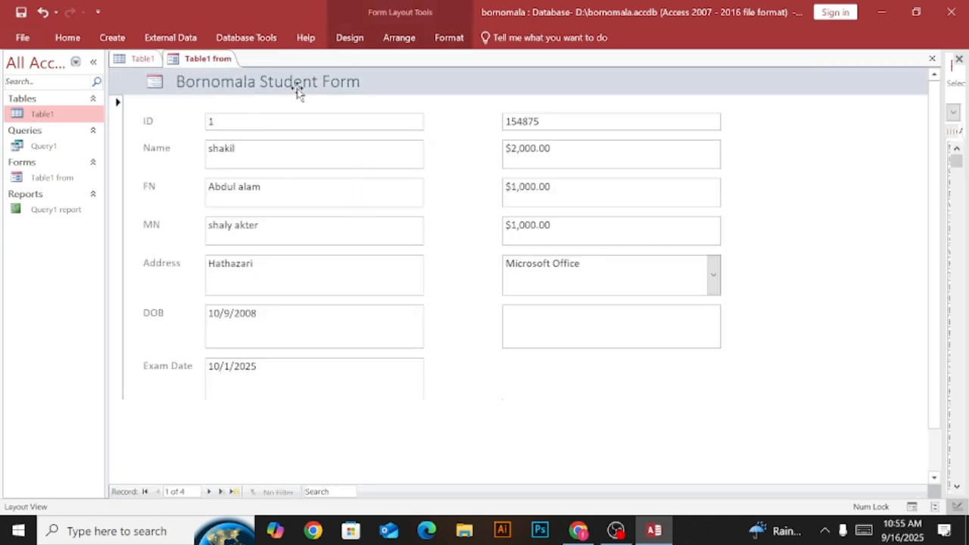
pyautogui.rightClick(213, 82)
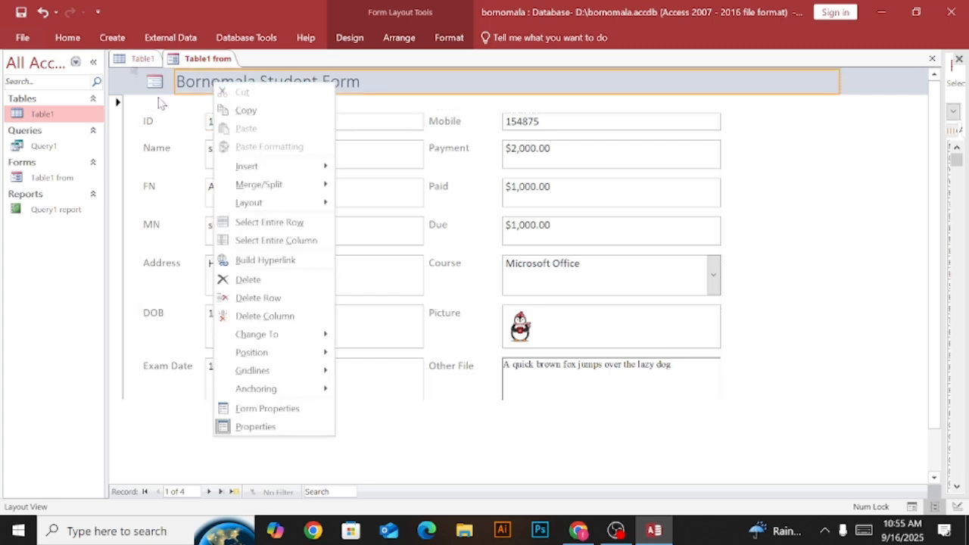
pyautogui.press('Escape')
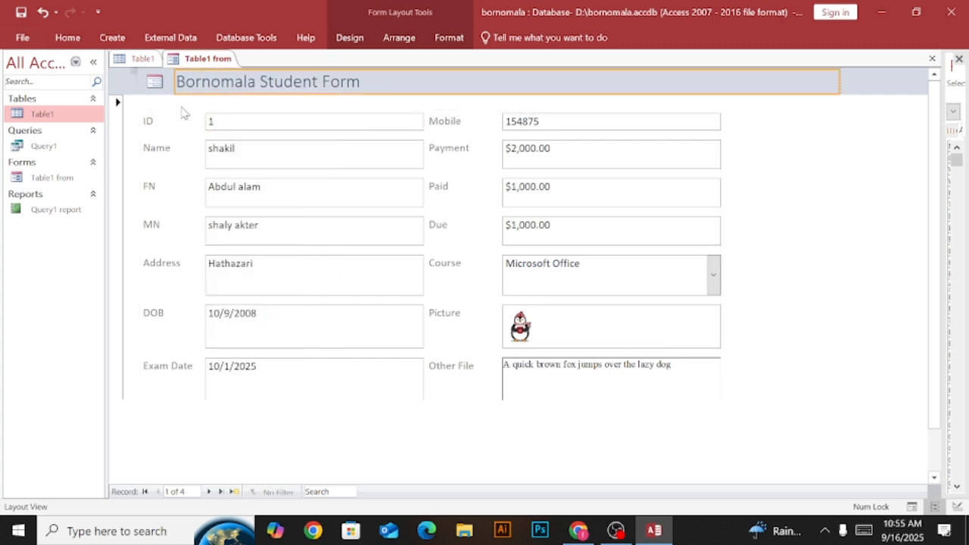
# Return the form to Design View and center the title text in the form header.
pyautogui.rightClick(215, 61)
pyautogui.click(254, 159)
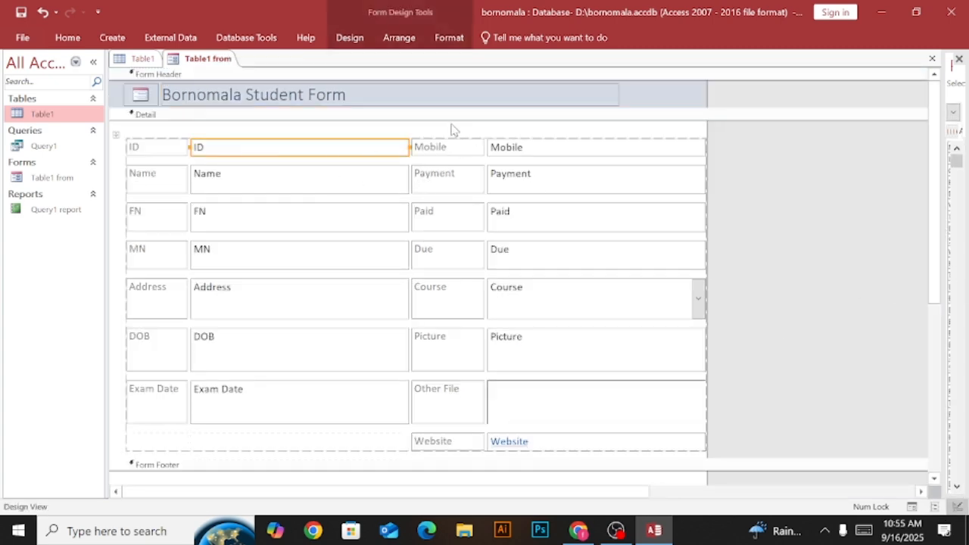
pyautogui.click(166, 98)
pyautogui.moveTo(165, 99); pyautogui.dragTo(341, 107)
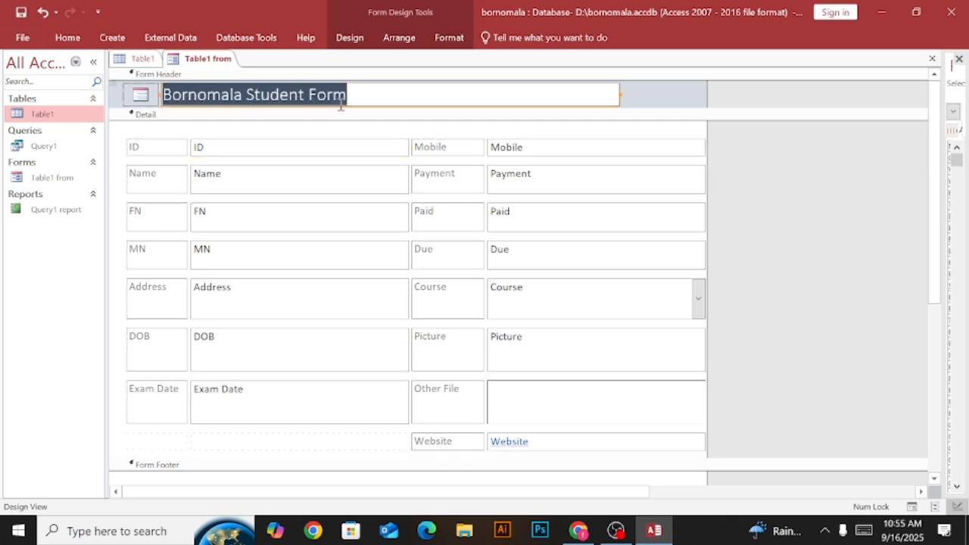
pyautogui.click(67, 39)
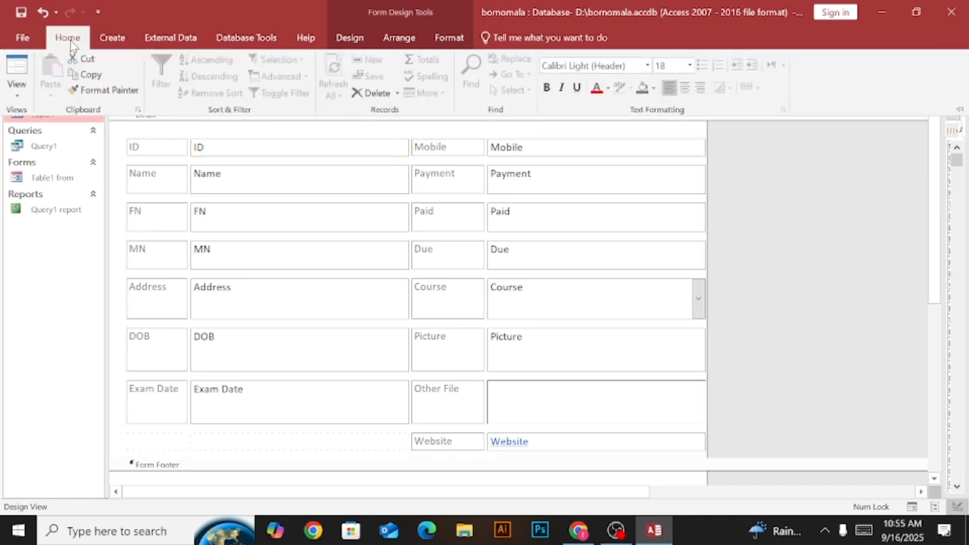
pyautogui.click(684, 88)
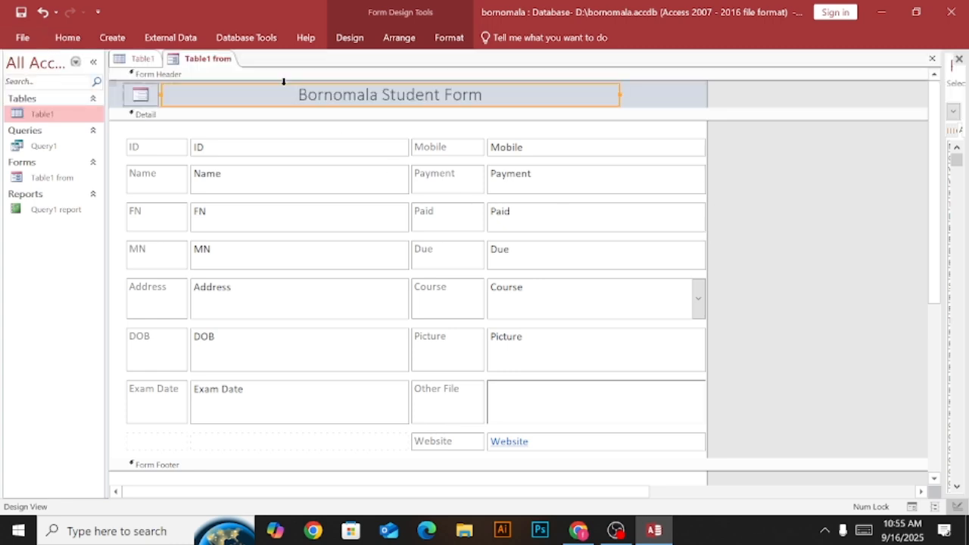
# Set the font color of the "Bornomala Student Form" title in the form header to Orange, Accent 2.
pyautogui.click(307, 96)
pyautogui.moveTo(299, 96); pyautogui.dragTo(483, 95)
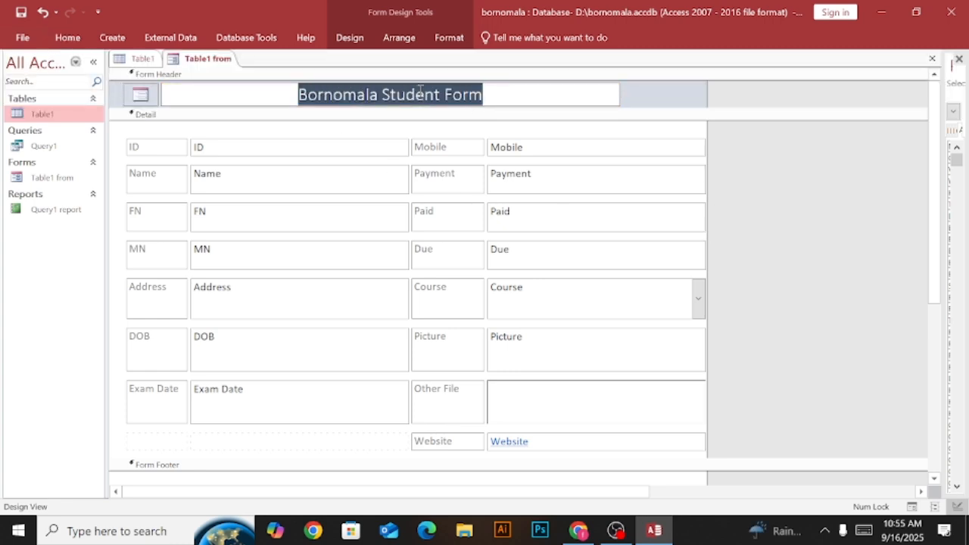
pyautogui.click(447, 37)
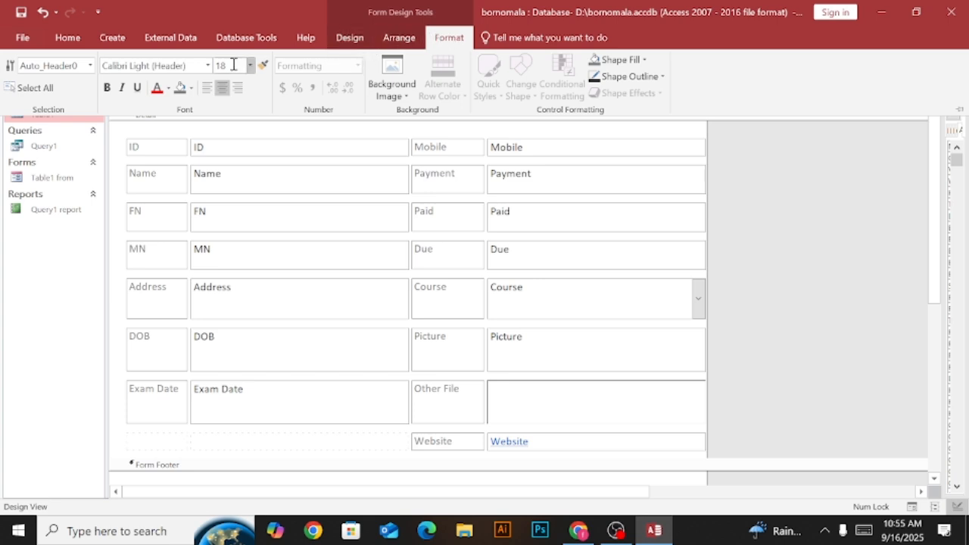
pyautogui.click(168, 88)
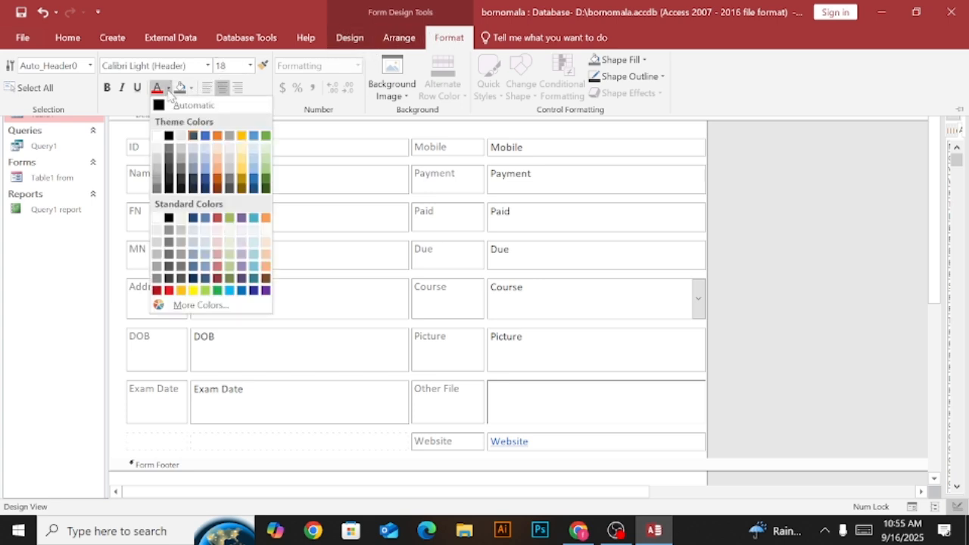
pyautogui.click(170, 91)
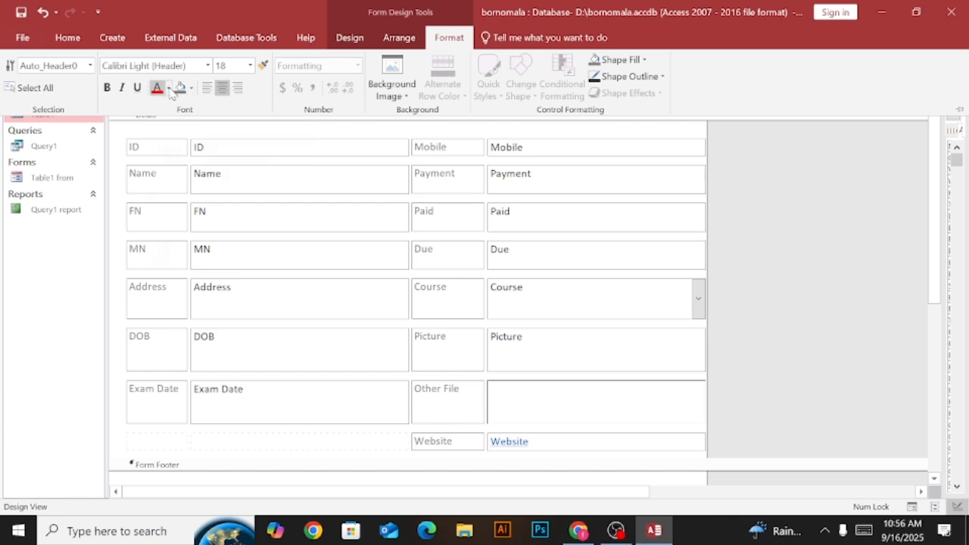
pyautogui.click(167, 88)
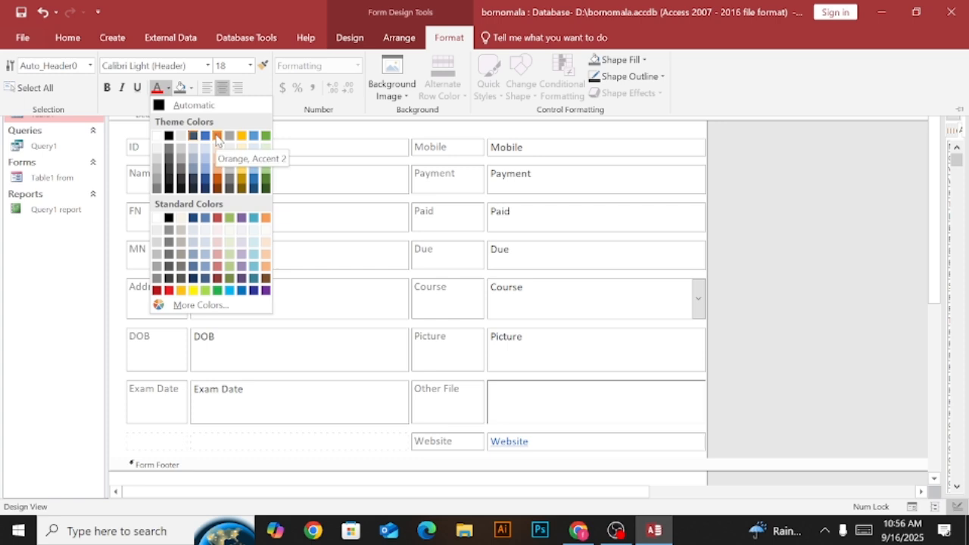
pyautogui.click(216, 136)
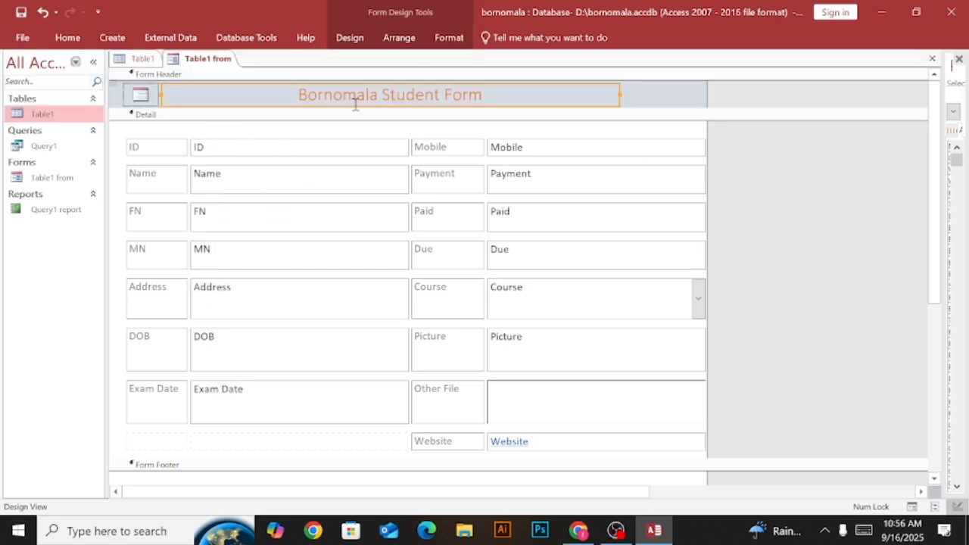
pyautogui.click(435, 97)
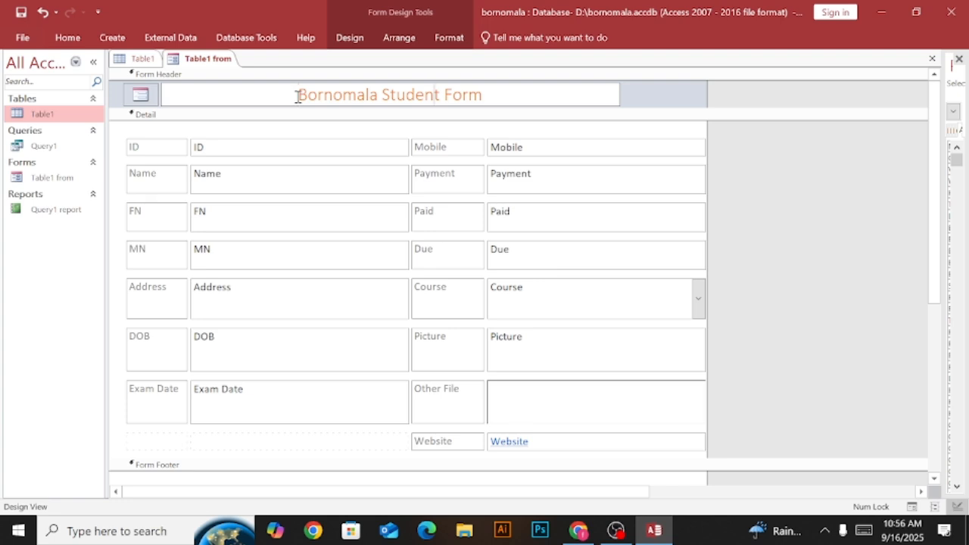
pyautogui.moveTo(297, 96); pyautogui.dragTo(502, 95)
pyautogui.click(502, 95)
pyautogui.scroll(-5, 378, 274)
pyautogui.scroll(5, 382, 274)
pyautogui.click(306, 162)
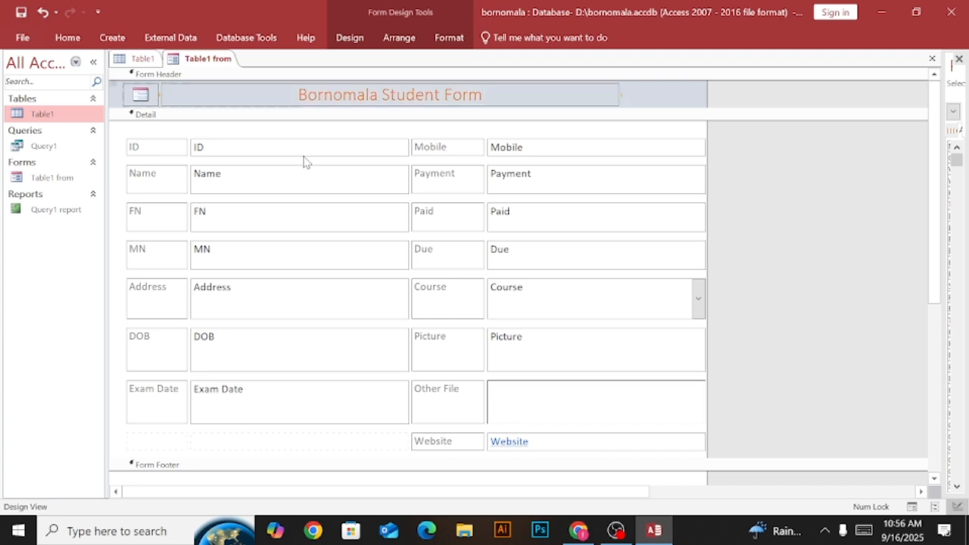
pyautogui.click(296, 151)
pyautogui.click(151, 147)
pyautogui.click(365, 162)
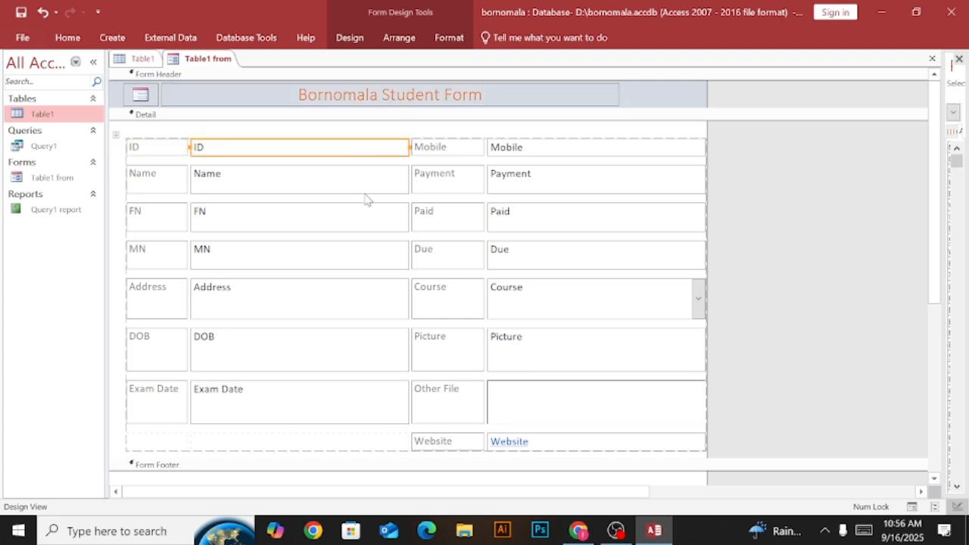
pyautogui.click(371, 185)
pyautogui.click(438, 187)
pyautogui.click(503, 185)
pyautogui.click(513, 152)
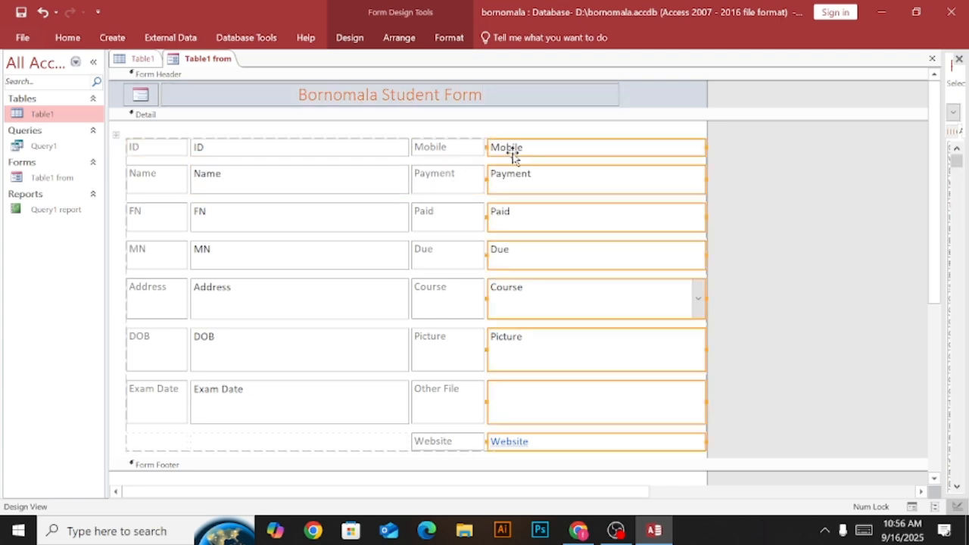
pyautogui.click(374, 159)
pyautogui.click(421, 154)
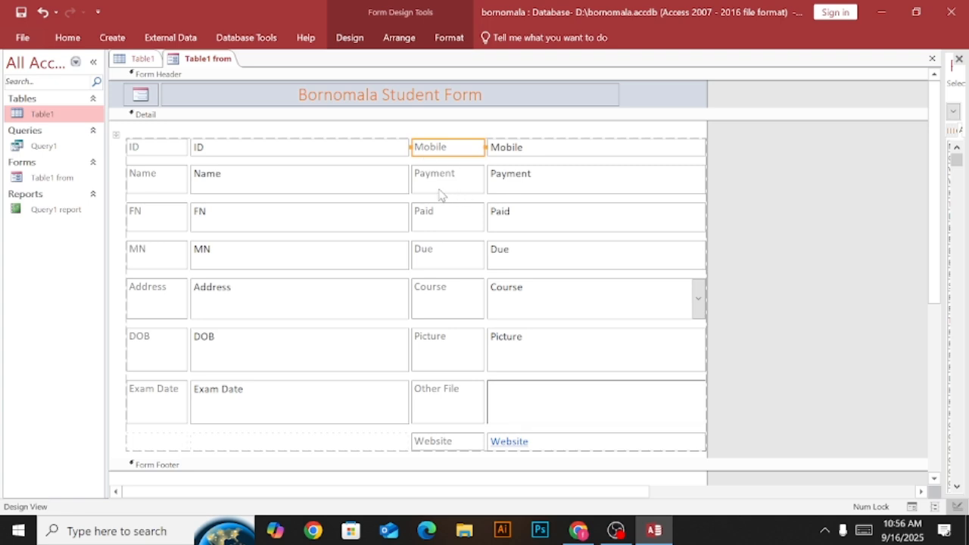
pyautogui.click(163, 194)
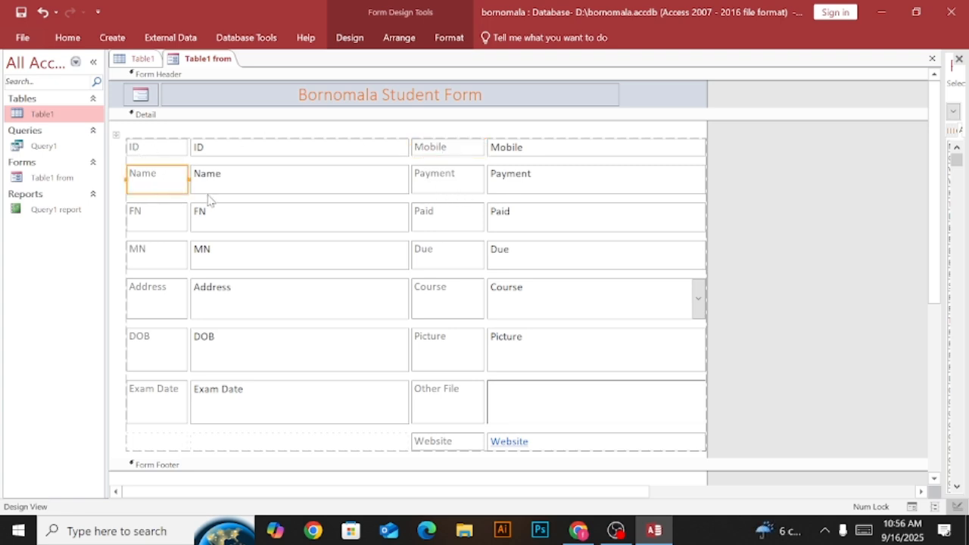
pyautogui.click(211, 193)
pyautogui.click(467, 230)
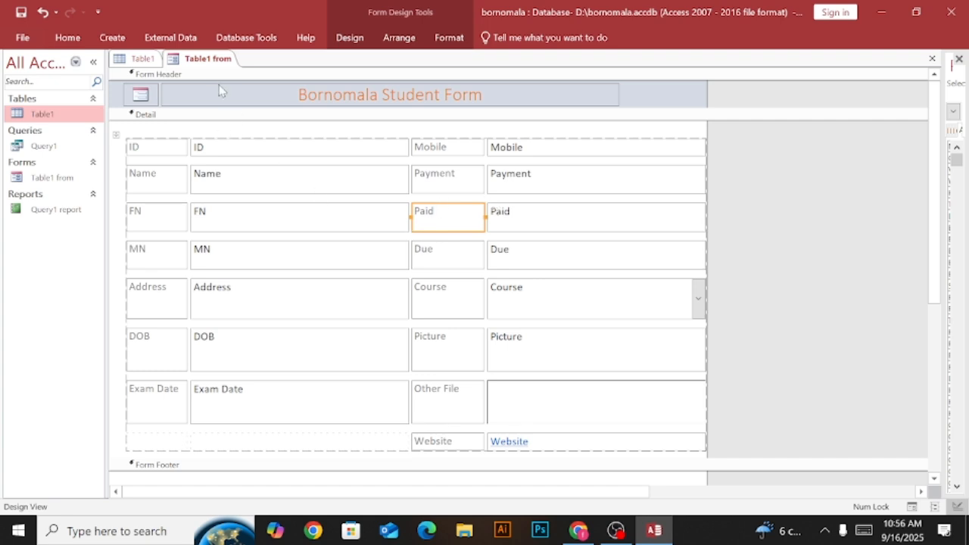
pyautogui.click(349, 38)
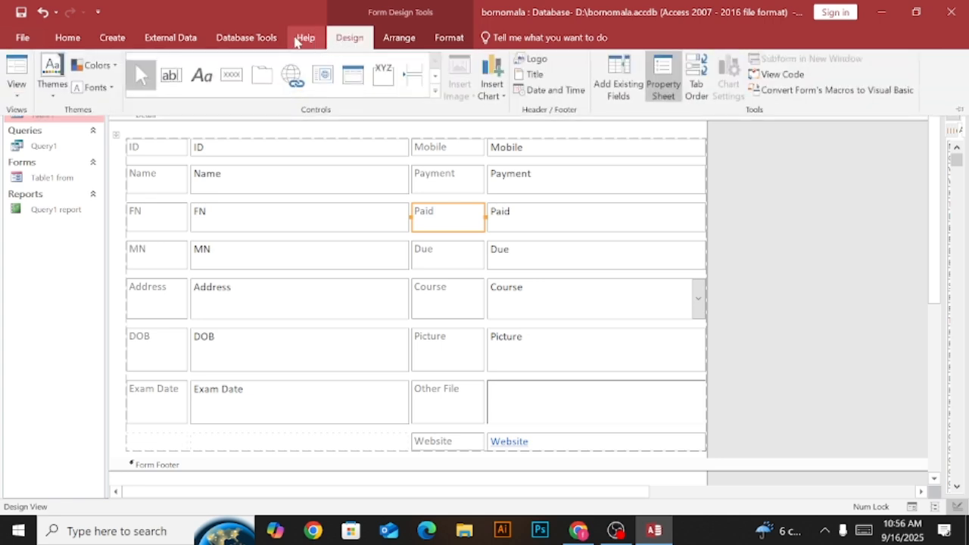
pyautogui.click(246, 38)
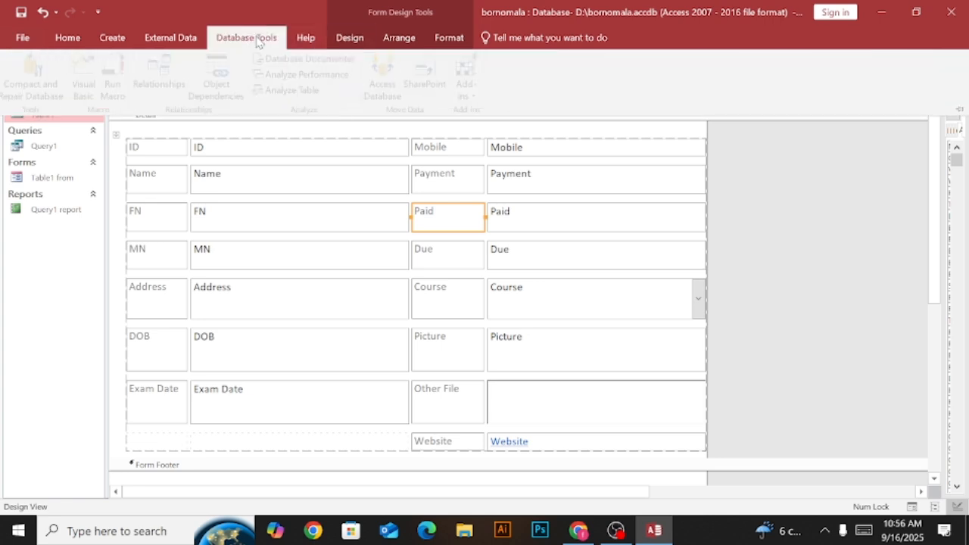
pyautogui.click(399, 41)
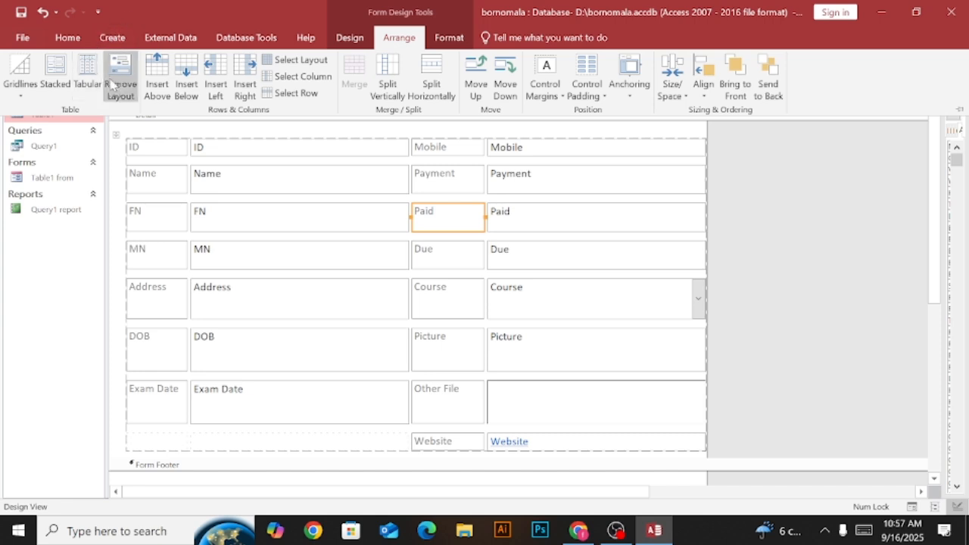
pyautogui.click(779, 160)
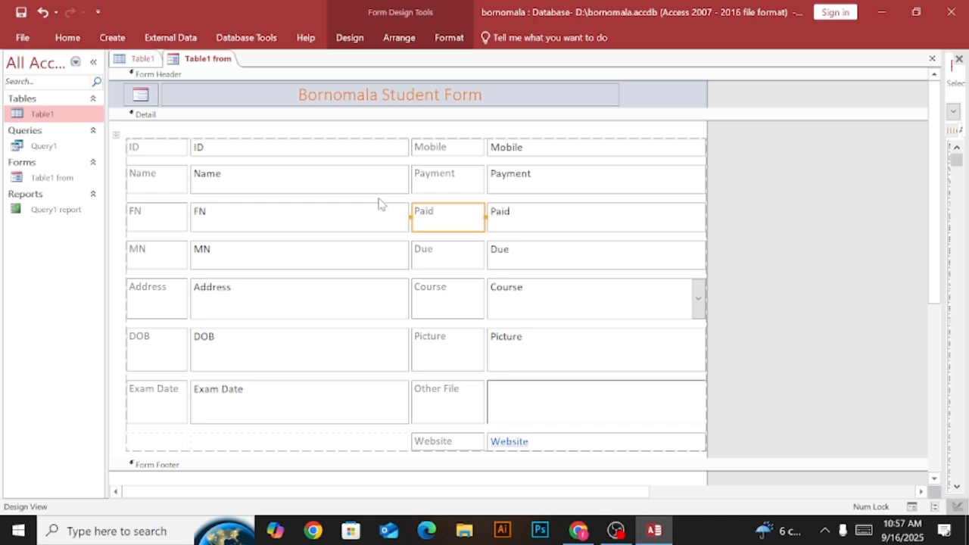
# Select all the field controls in the Detail section and remove their shared layout.
pyautogui.click(115, 137)
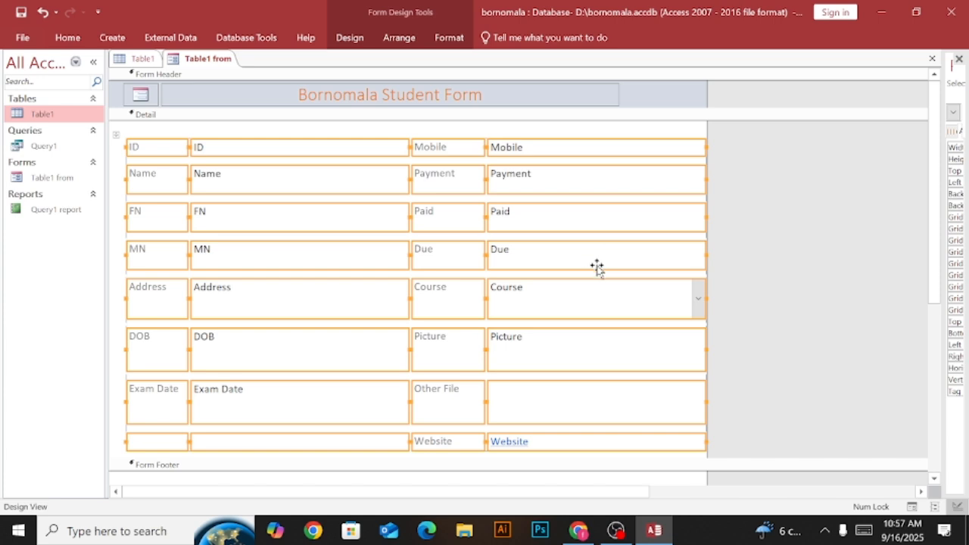
pyautogui.click(398, 42)
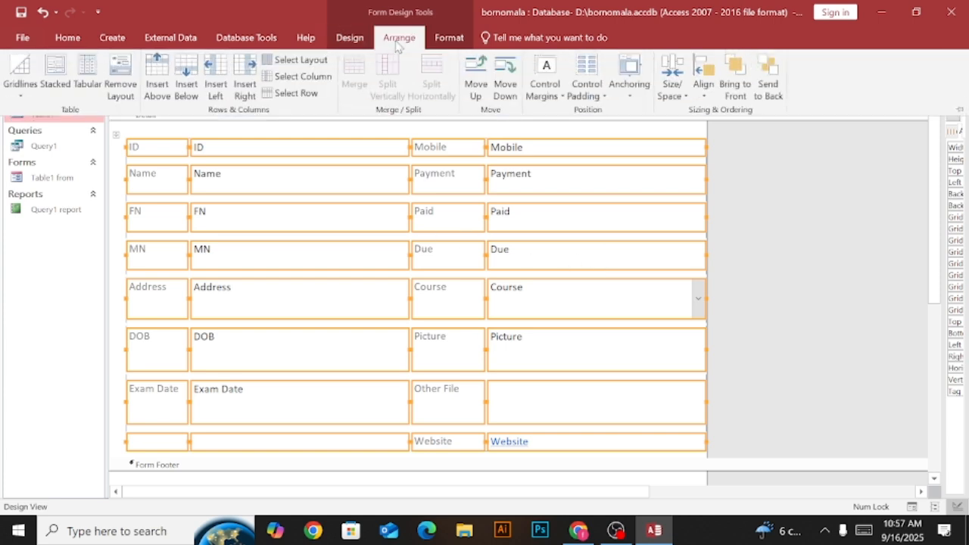
pyautogui.click(119, 70)
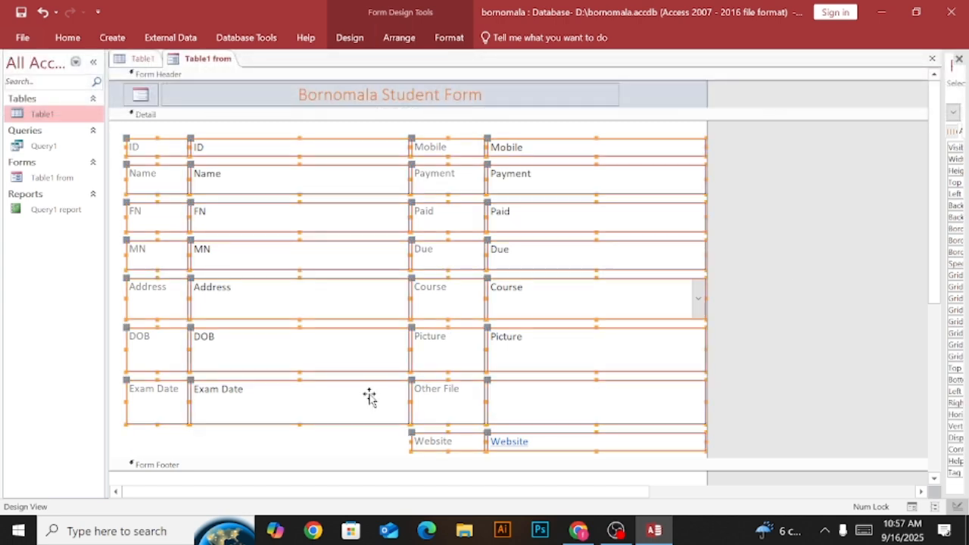
pyautogui.click(362, 452)
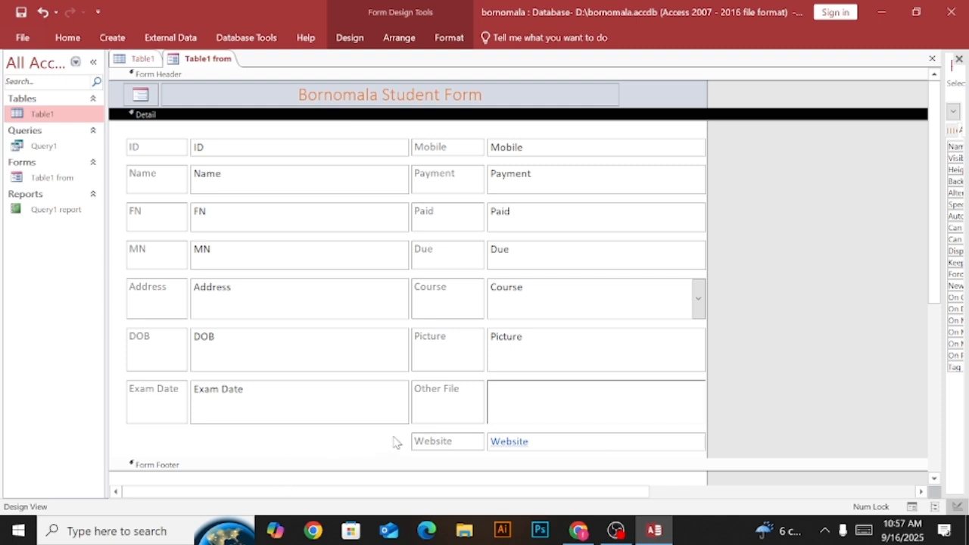
# Delete the Website label and its field from the Detail section.
pyautogui.moveTo(394, 442); pyautogui.dragTo(583, 461)
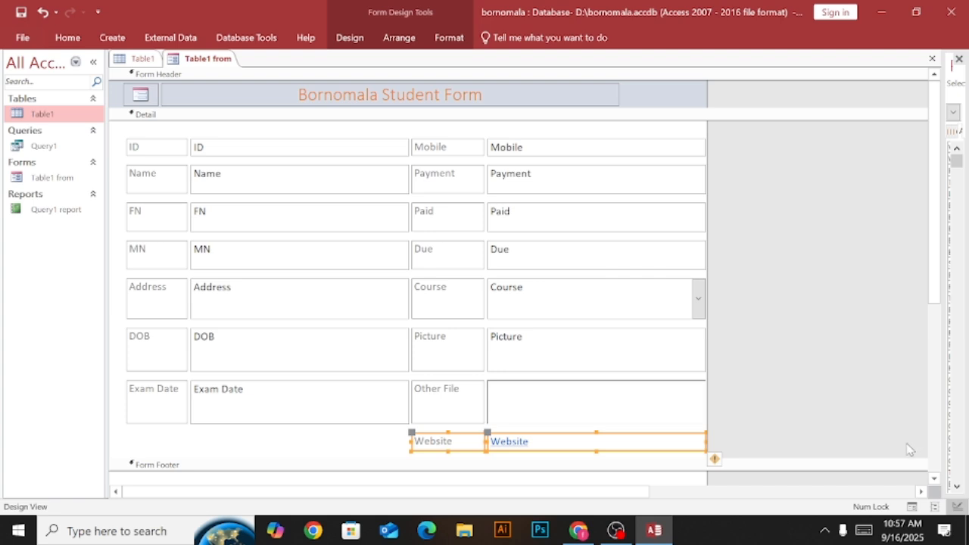
pyautogui.rightClick(486, 442)
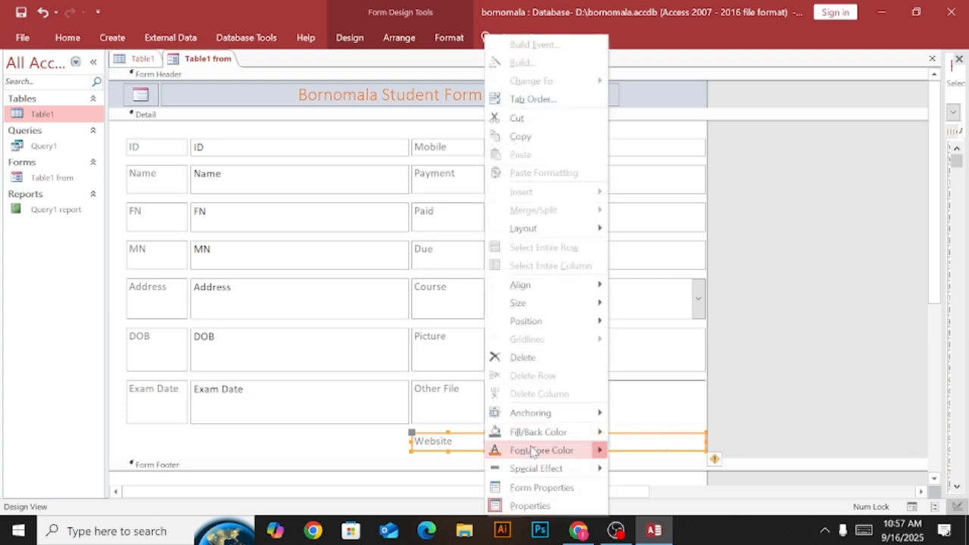
pyautogui.click(523, 358)
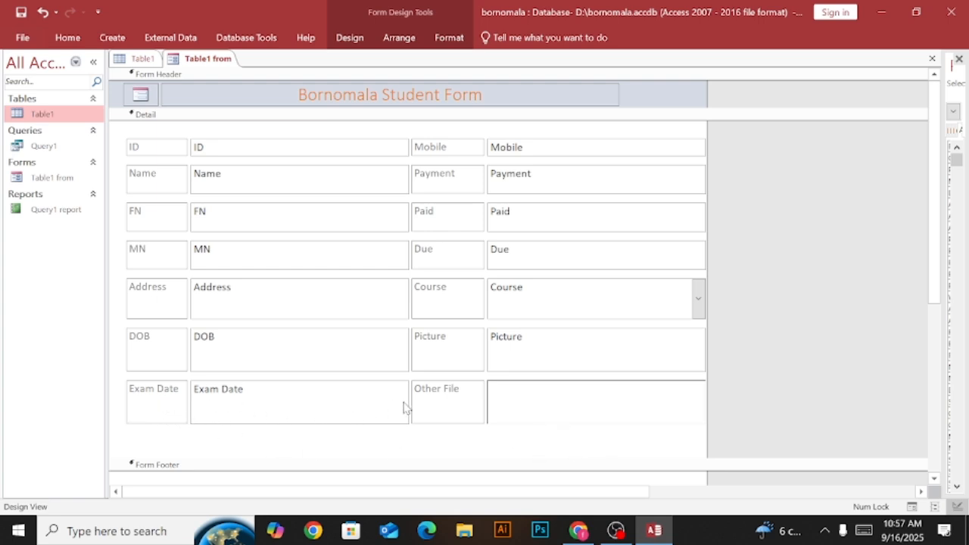
# Narrow the Exam Date field by pulling in its edge nearest the Other File label.
pyautogui.click(219, 383)
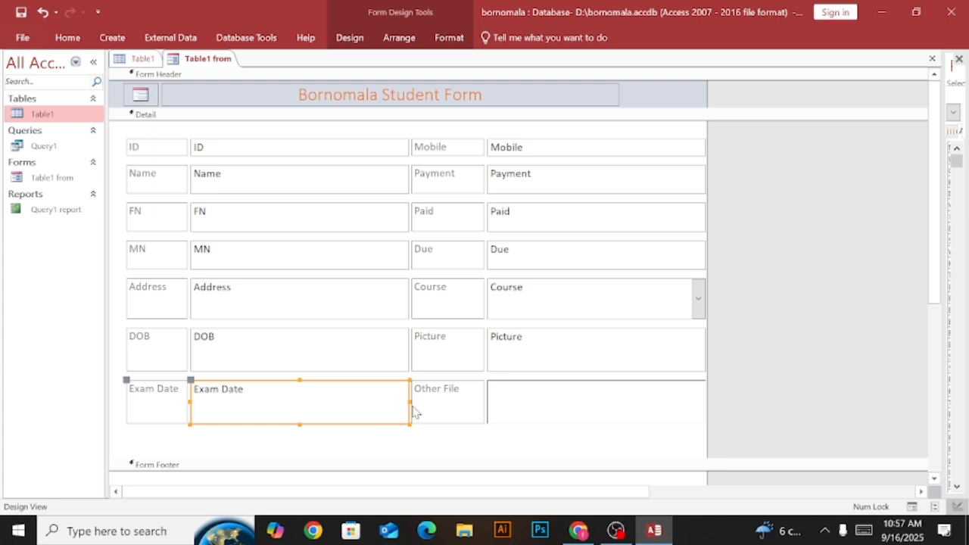
pyautogui.moveTo(410, 401); pyautogui.dragTo(364, 401)
pyautogui.click(402, 452)
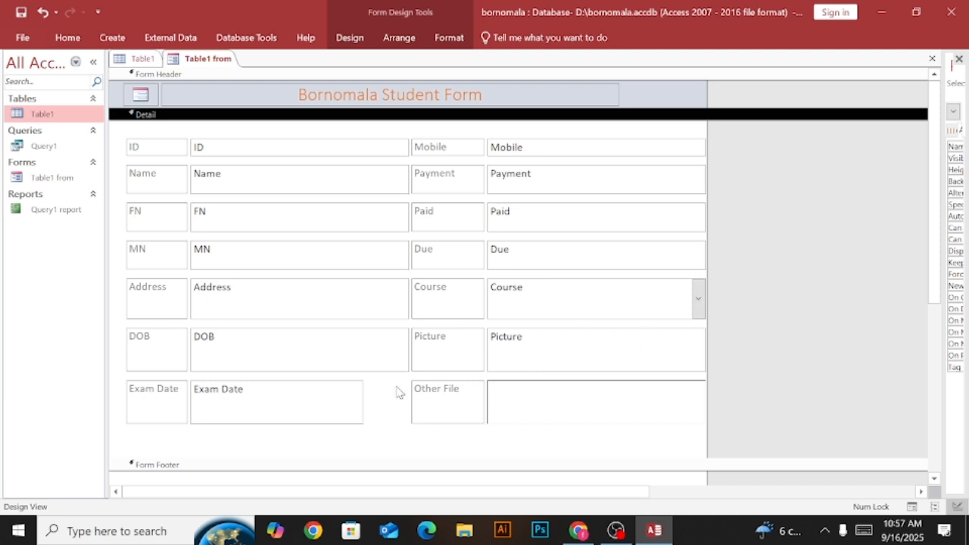
# Delete the Other File label and its field, and show the form in Layout View.
pyautogui.moveTo(396, 386); pyautogui.dragTo(558, 437)
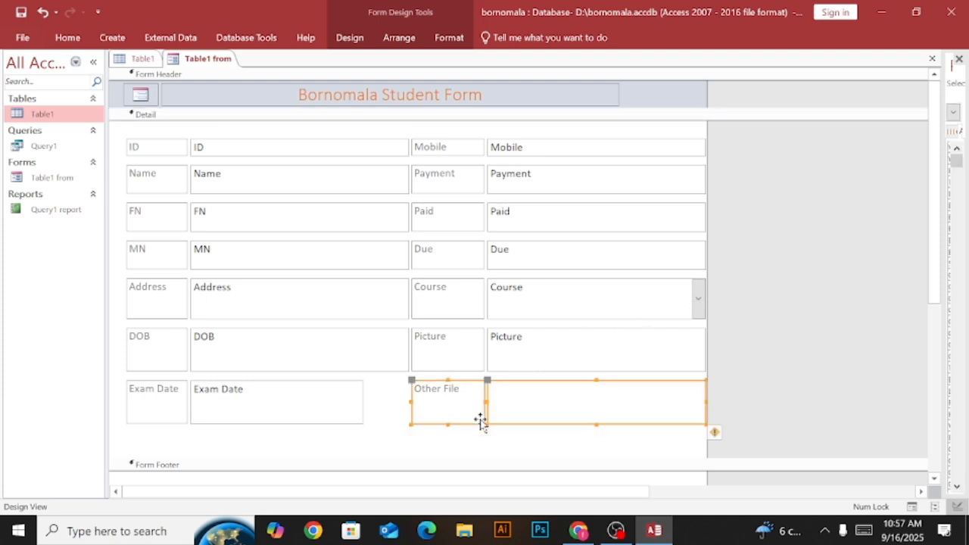
pyautogui.rightClick(490, 394)
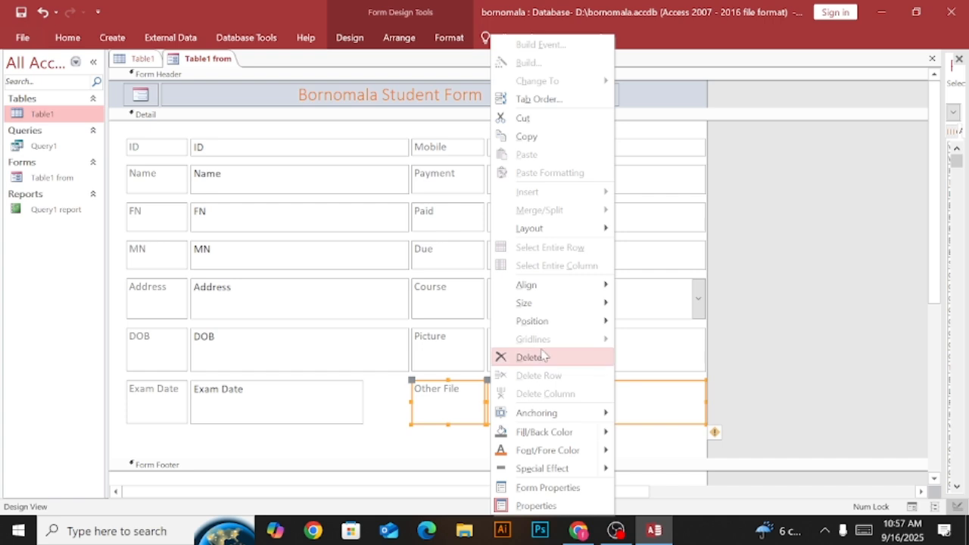
pyautogui.click(532, 357)
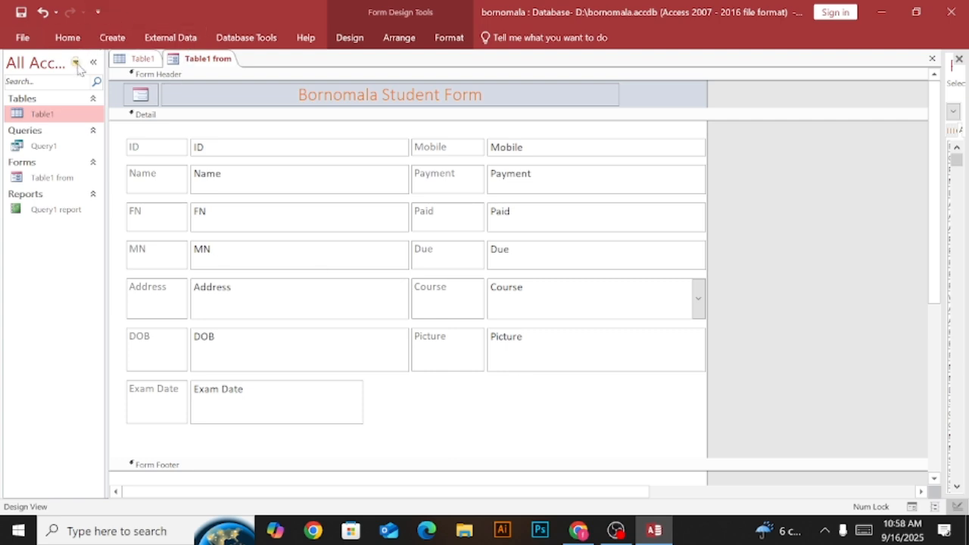
pyautogui.rightClick(199, 62)
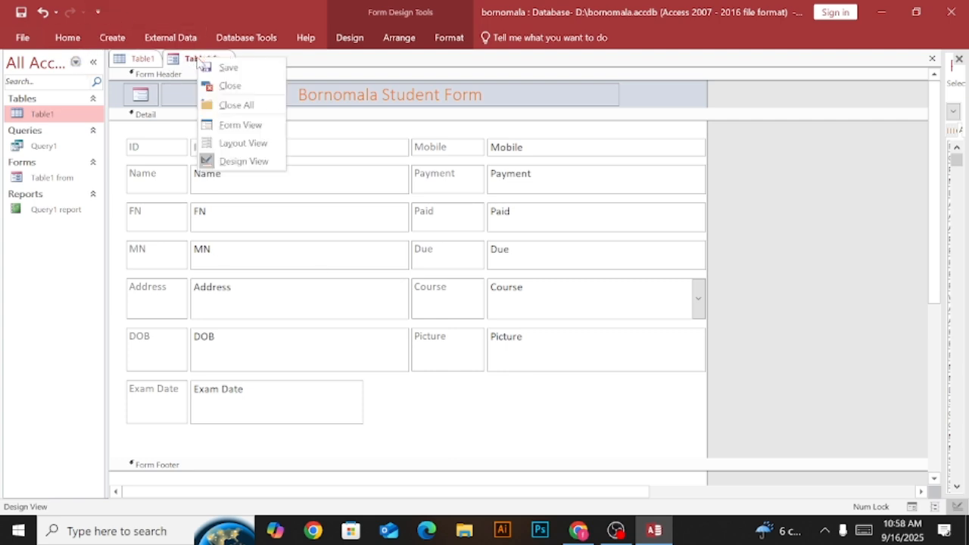
pyautogui.click(237, 141)
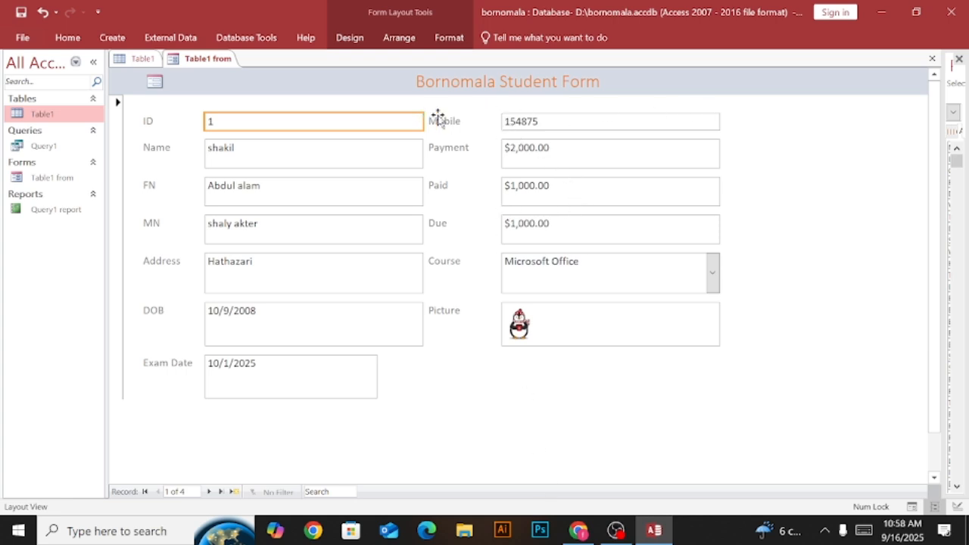
# Try deleting the column of labels from Mobile to Picture, and undo the deletion.
pyautogui.click(460, 127)
pyautogui.press('Delete')
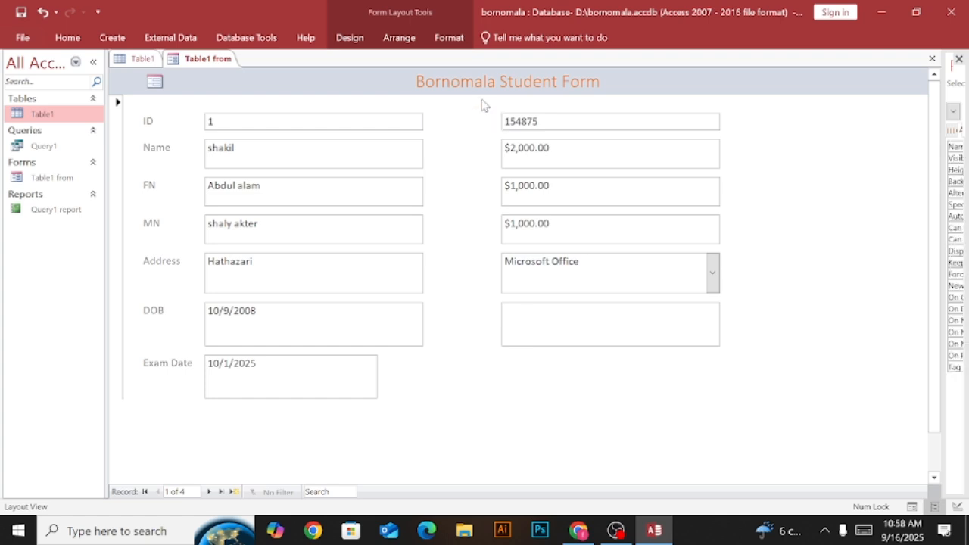
pyautogui.hotkey('ctrl', 'z')
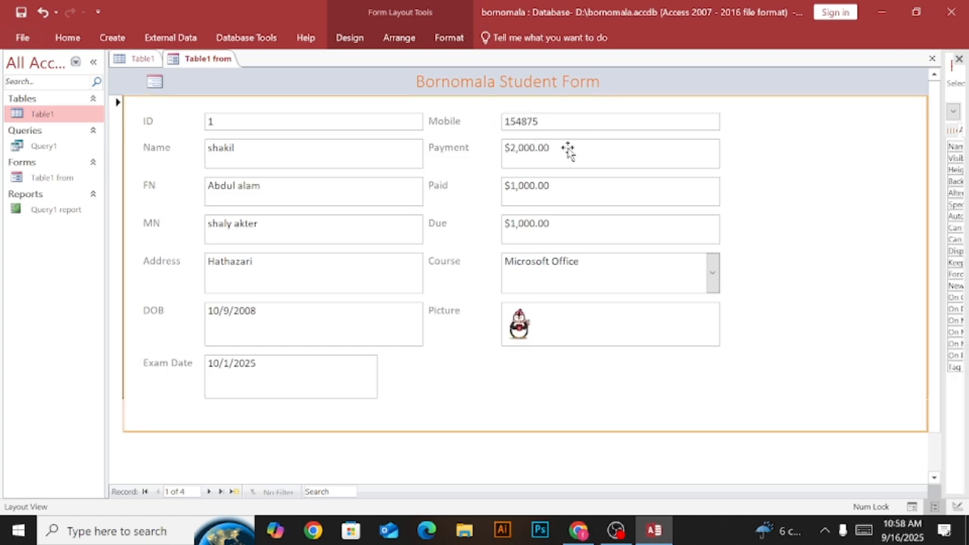
pyautogui.click(530, 159)
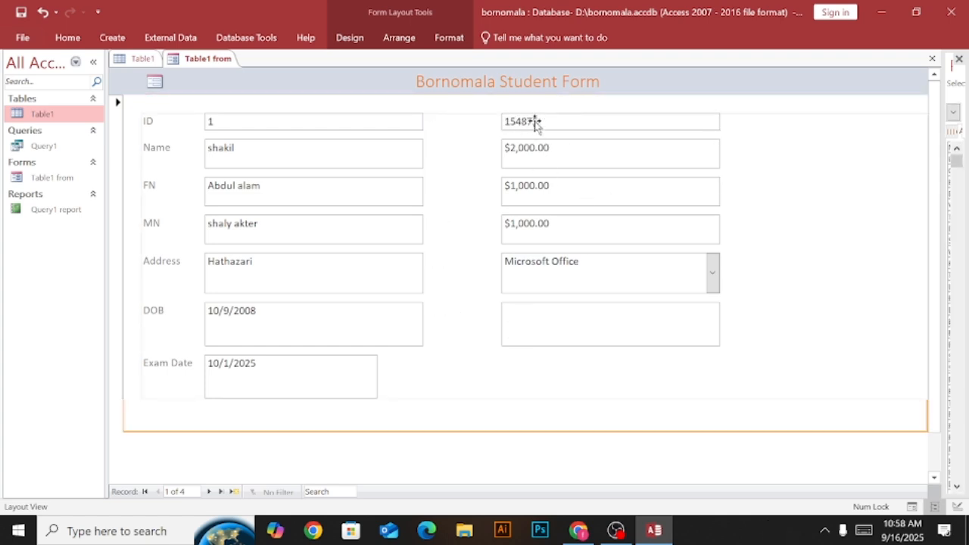
pyautogui.click(464, 122)
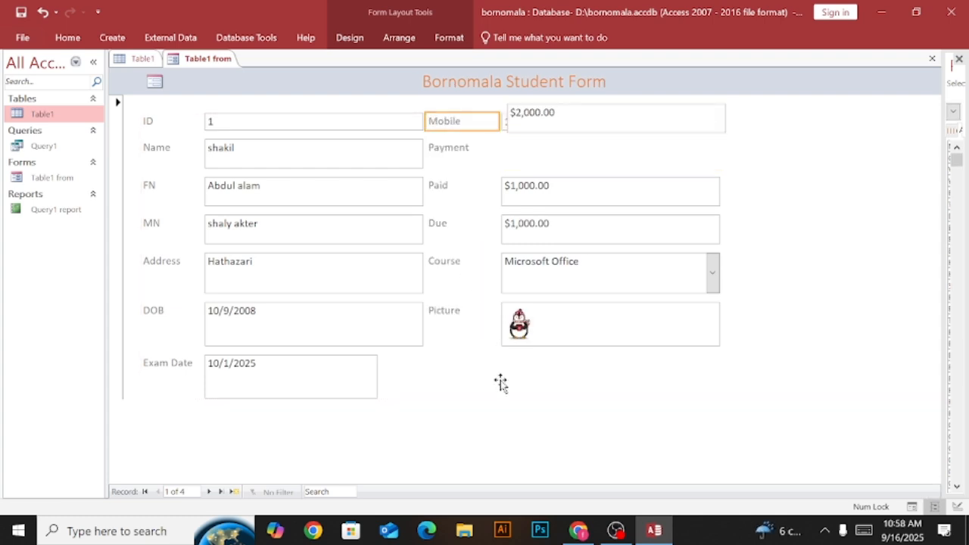
# In Design View, move the Mobile and Payment labels with their fields from the Detail section into the Form Footer.
pyautogui.click(502, 399)
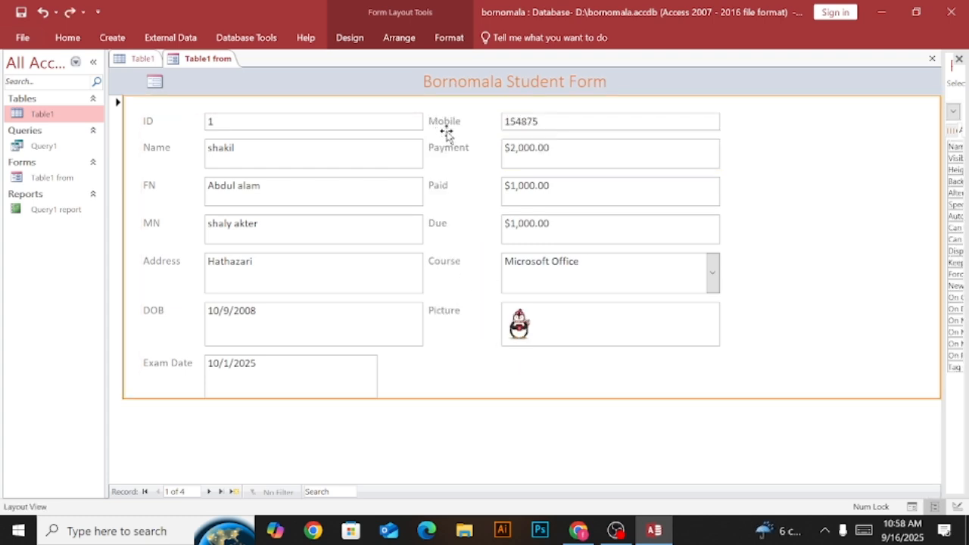
pyautogui.rightClick(215, 60)
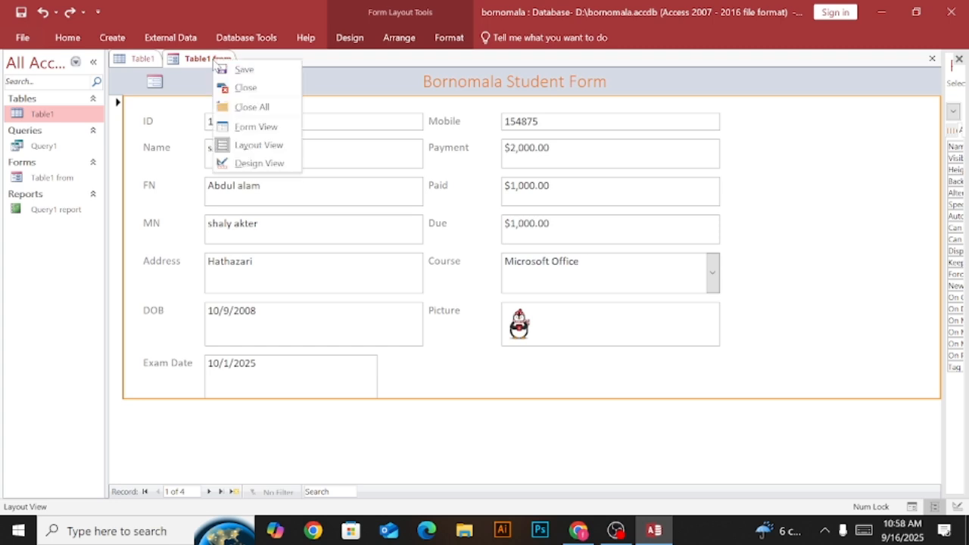
pyautogui.click(274, 162)
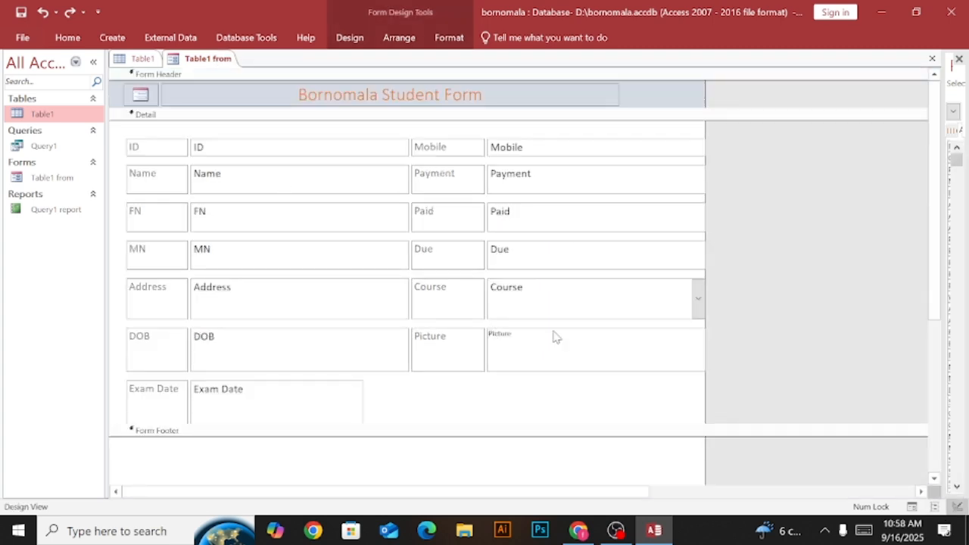
pyautogui.scroll(-3, 553, 336)
pyautogui.scroll(3, 553, 336)
pyautogui.moveTo(455, 128); pyautogui.dragTo(575, 190)
pyautogui.moveTo(508, 138); pyautogui.dragTo(220, 439)
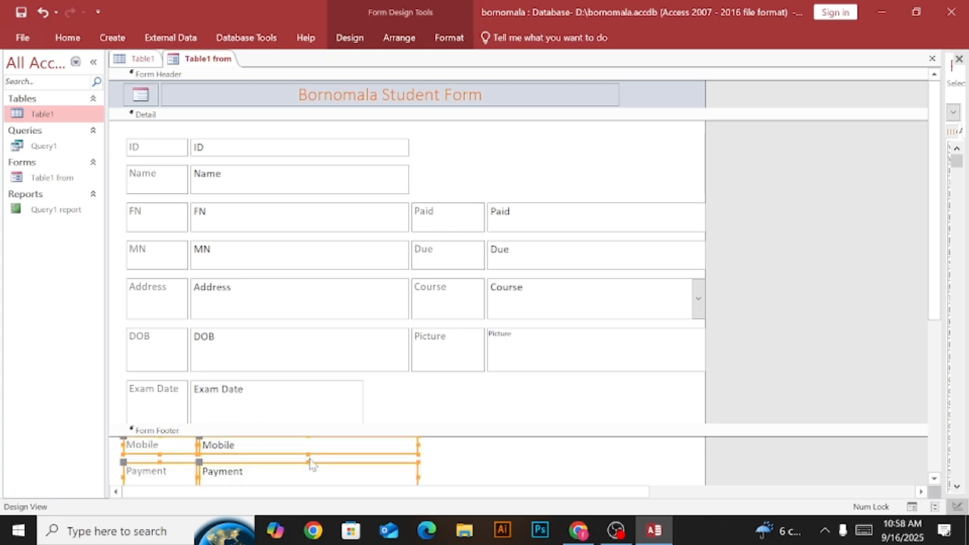
pyautogui.scroll(-4, 588, 421)
pyautogui.scroll(3, 585, 419)
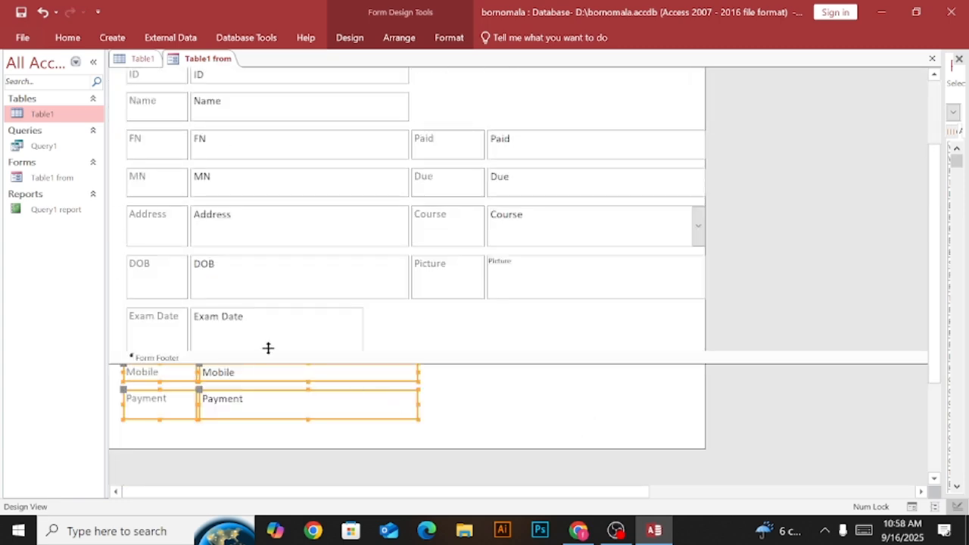
# Show the form in Layout View to examine the placement of the Mobile and Payment rows below Exam Date.
pyautogui.click(563, 360)
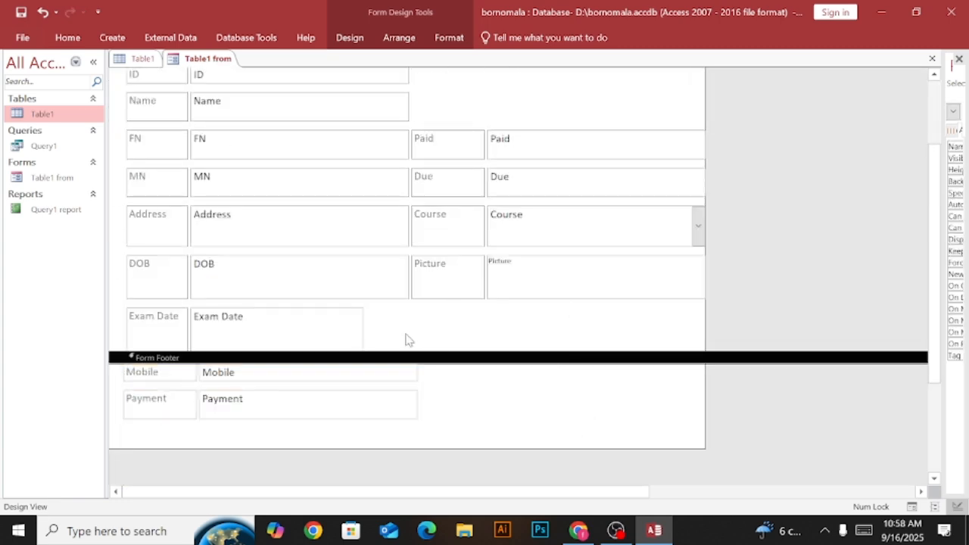
pyautogui.click(475, 331)
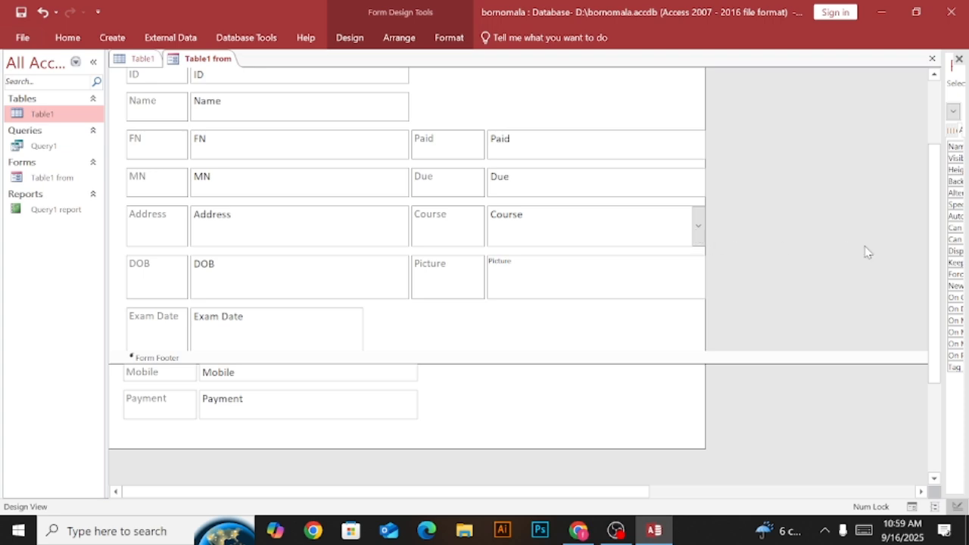
pyautogui.moveTo(935, 262)
pyautogui.mouseDown()
pyautogui.moveTo(939, 322)
pyautogui.moveTo(944, 275)
pyautogui.mouseUp()
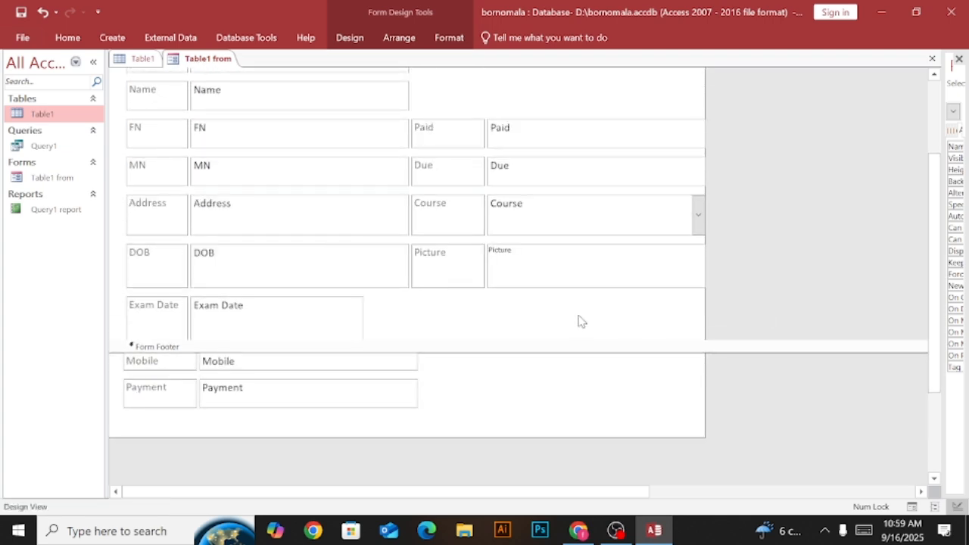
pyautogui.scroll(1, 452, 330)
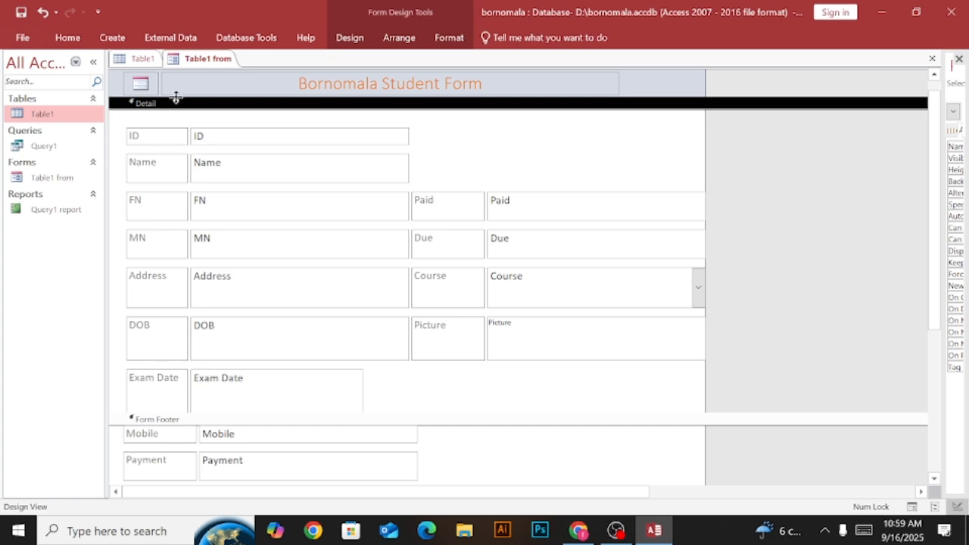
pyautogui.rightClick(217, 66)
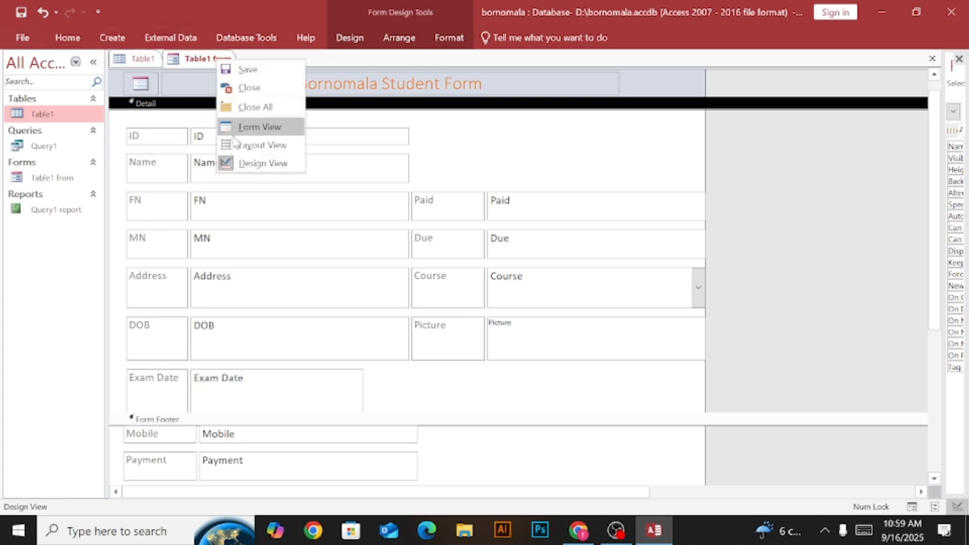
pyautogui.click(256, 146)
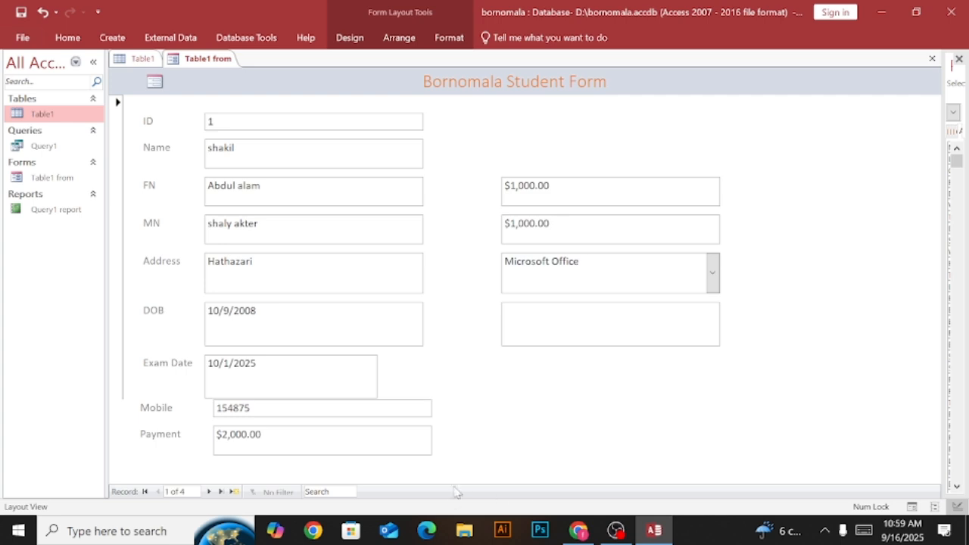
pyautogui.click(407, 389)
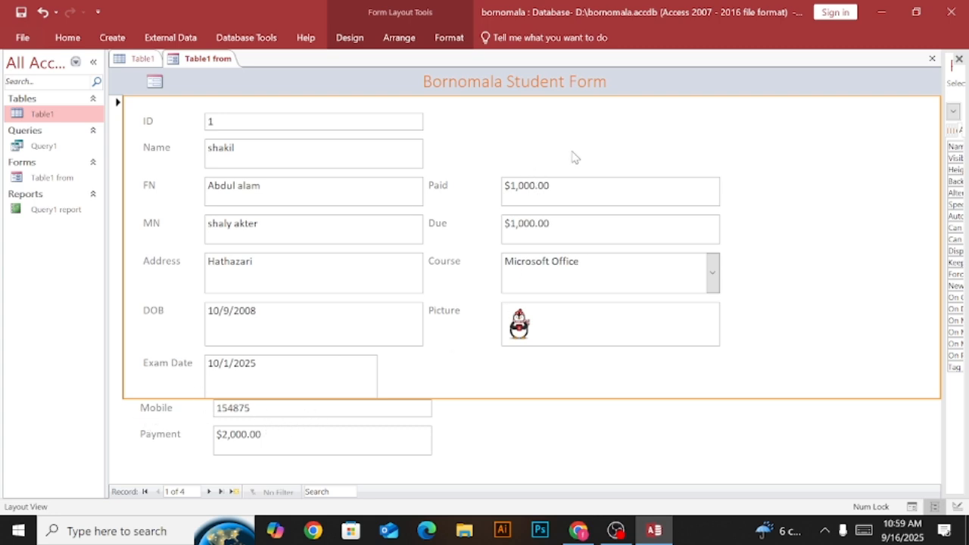
# In Design View, shift the Mobile and Payment rows slightly lower in the Form Footer, and show the form in Layout View.
pyautogui.rightClick(199, 60)
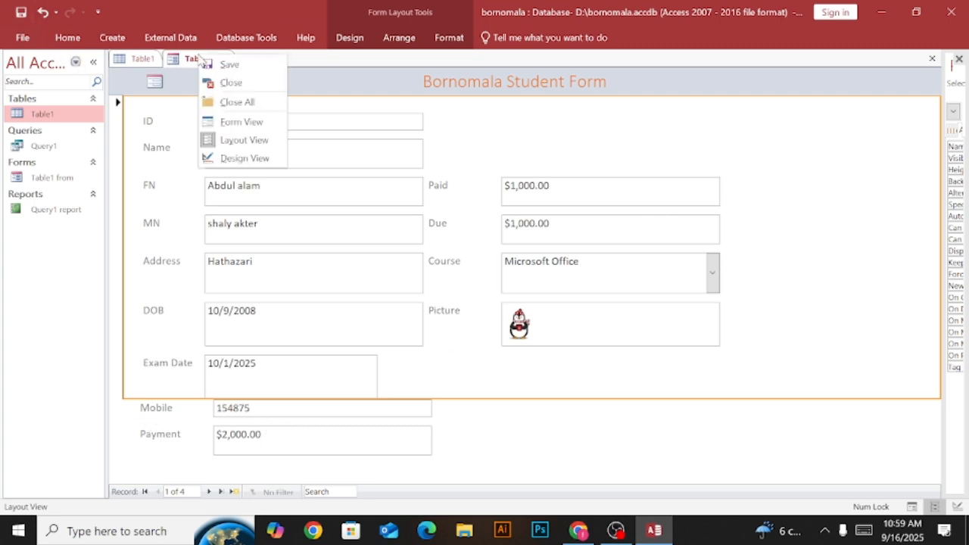
pyautogui.click(235, 157)
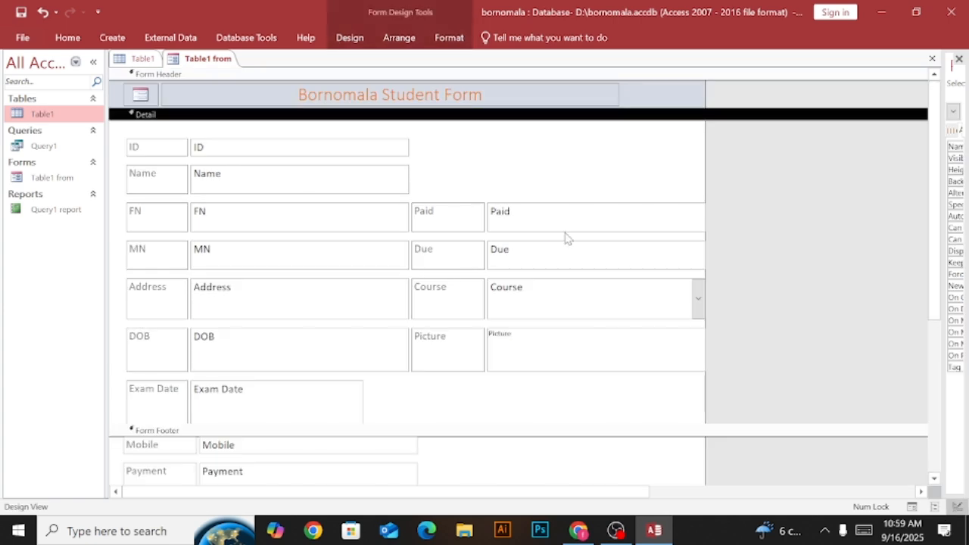
pyautogui.scroll(-2, 933, 244)
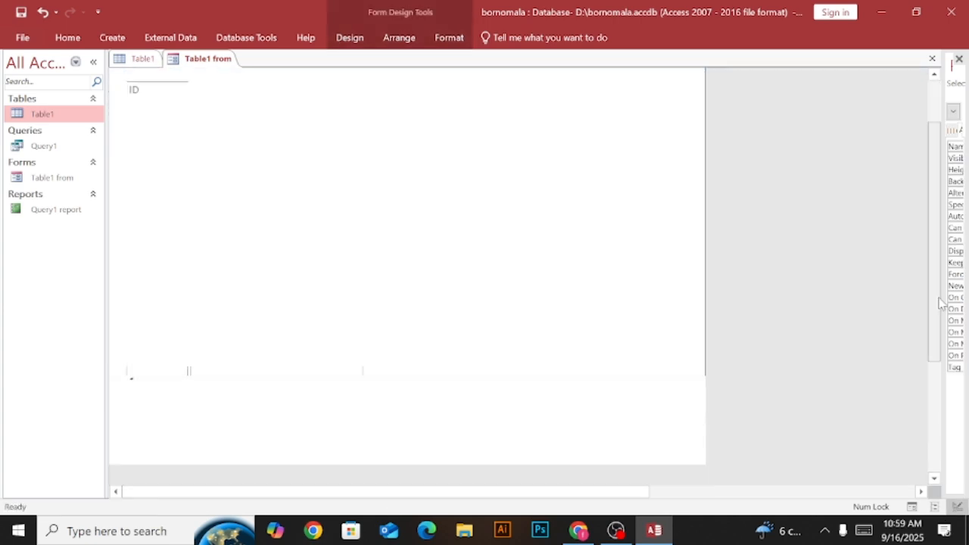
pyautogui.moveTo(393, 333); pyautogui.dragTo(421, 419)
pyautogui.click(470, 352)
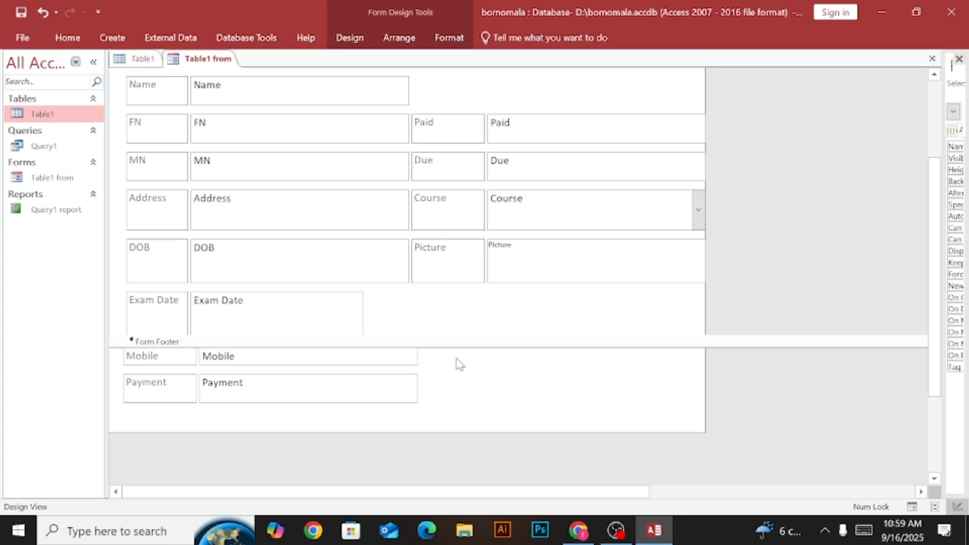
pyautogui.moveTo(457, 358); pyautogui.dragTo(119, 424)
pyautogui.moveTo(226, 386); pyautogui.dragTo(228, 411)
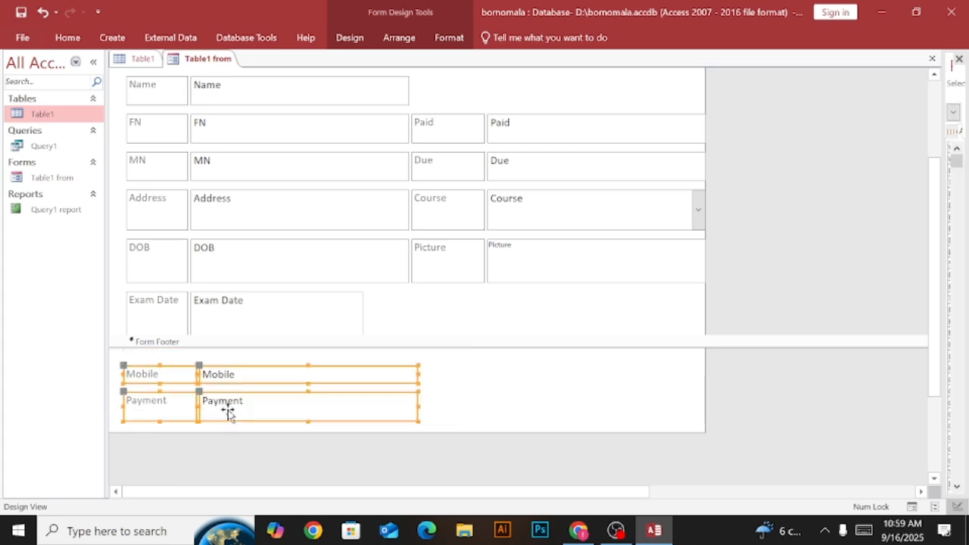
pyautogui.click(523, 378)
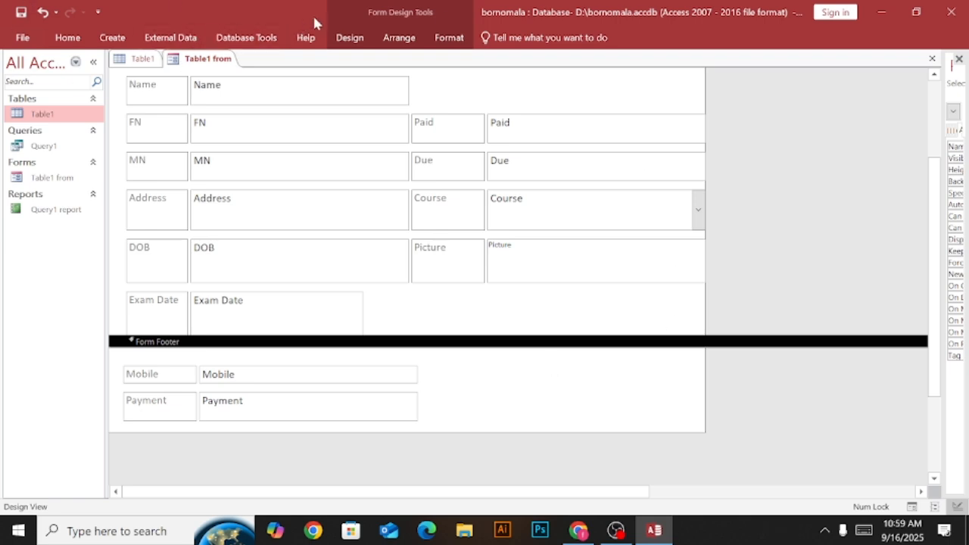
pyautogui.rightClick(203, 60)
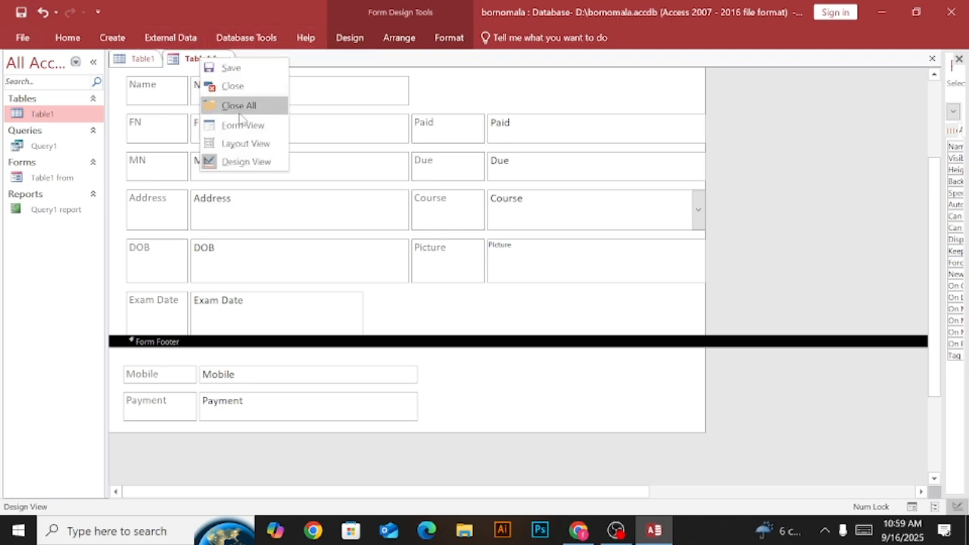
pyautogui.click(242, 143)
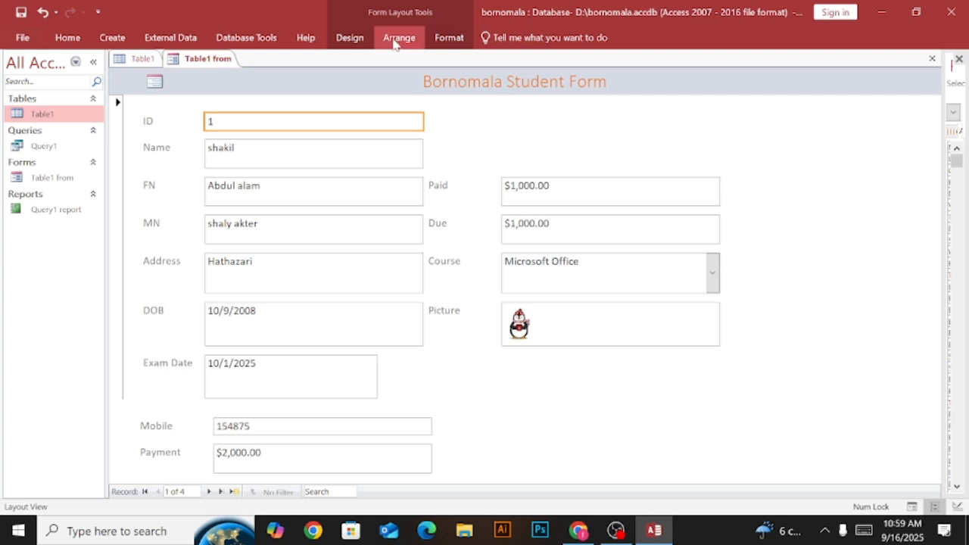
# In Design View, move only the Mobile and Payment fields from the Form Footer to the space above the Paid field in the Detail section.
pyautogui.rightClick(212, 59)
pyautogui.click(261, 141)
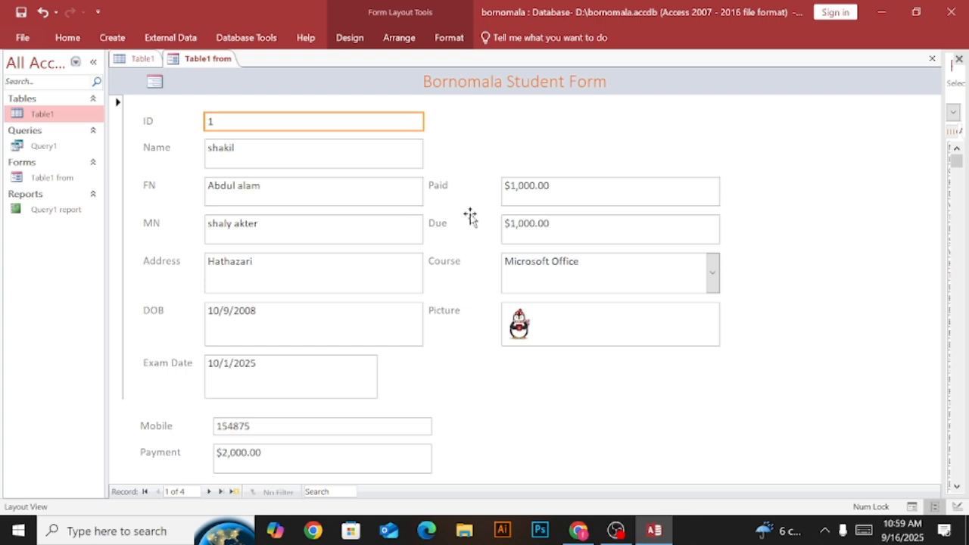
pyautogui.rightClick(190, 59)
pyautogui.click(233, 161)
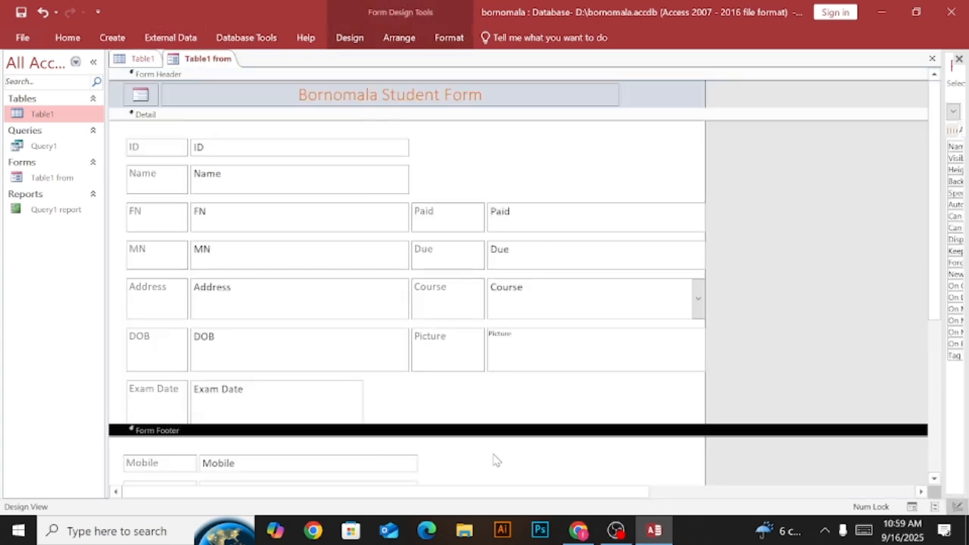
pyautogui.scroll(-3, 493, 459)
pyautogui.moveTo(439, 303); pyautogui.dragTo(625, 260)
pyautogui.scroll(3, 727, 273)
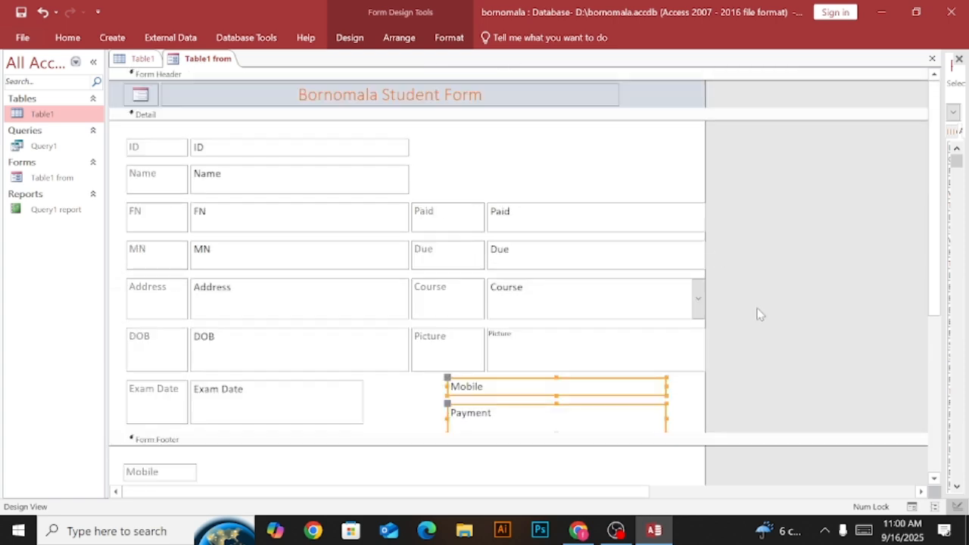
pyautogui.moveTo(644, 409); pyautogui.dragTo(684, 178)
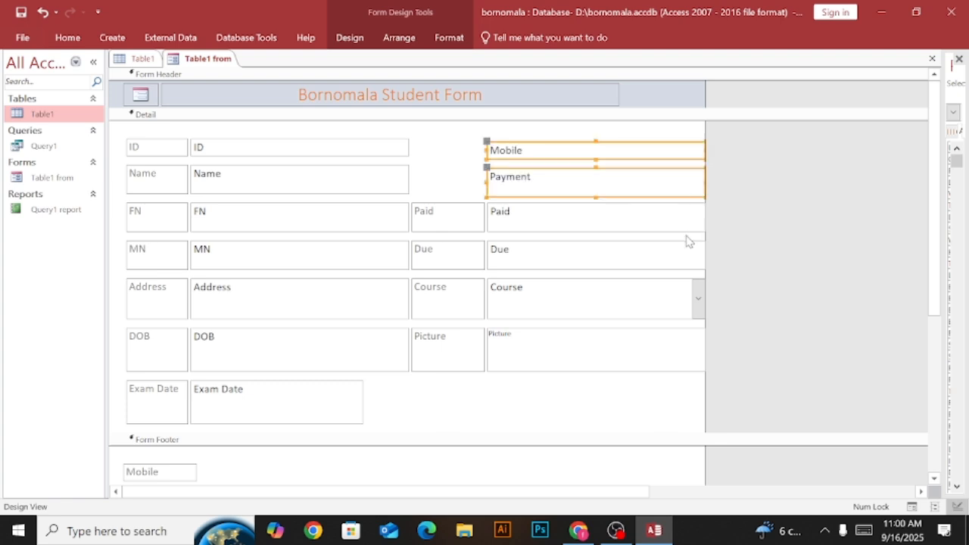
pyautogui.press('Up')
pyautogui.press('Up')
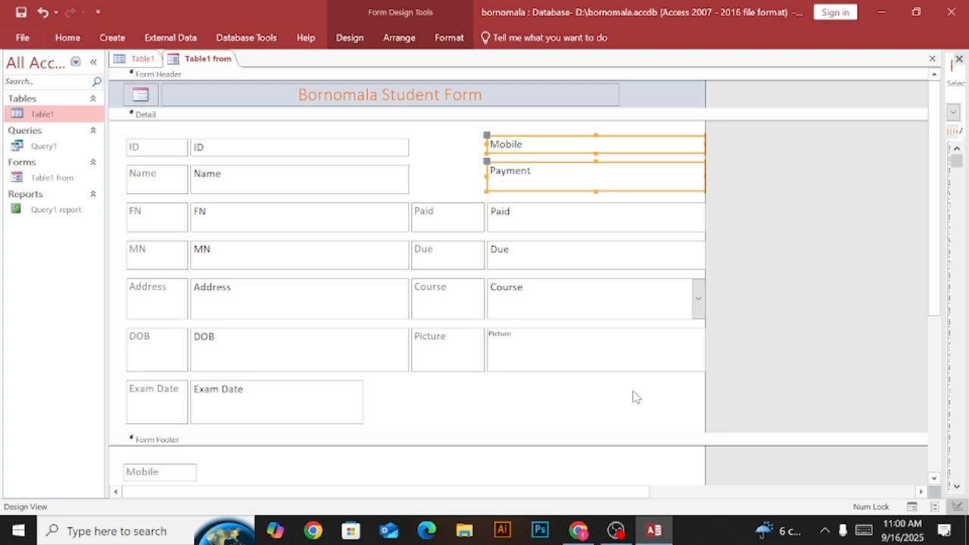
pyautogui.click(622, 422)
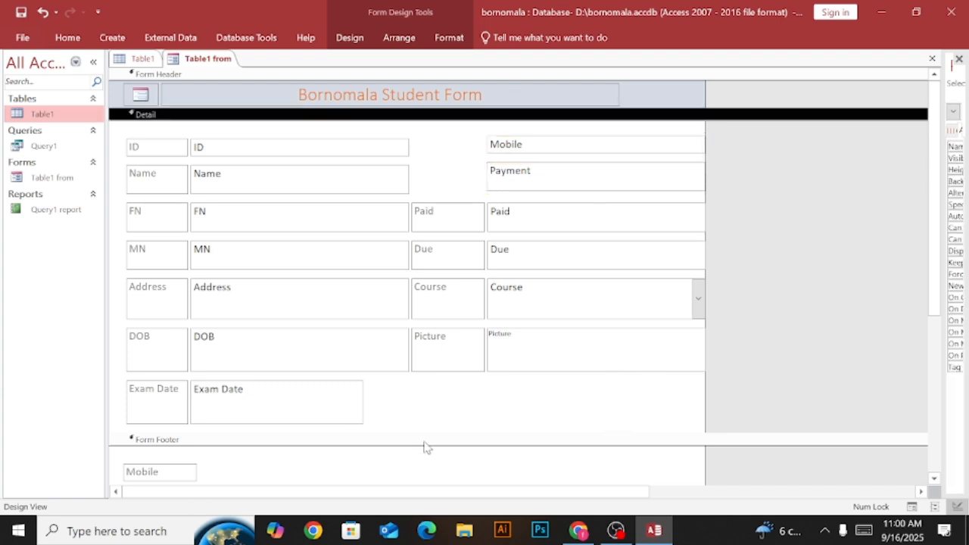
# Move the Mobile and Payment labels from the Form Footer to the space above the Paid label in the Detail section.
pyautogui.scroll(-6, 619, 392)
pyautogui.scroll(3, 293, 346)
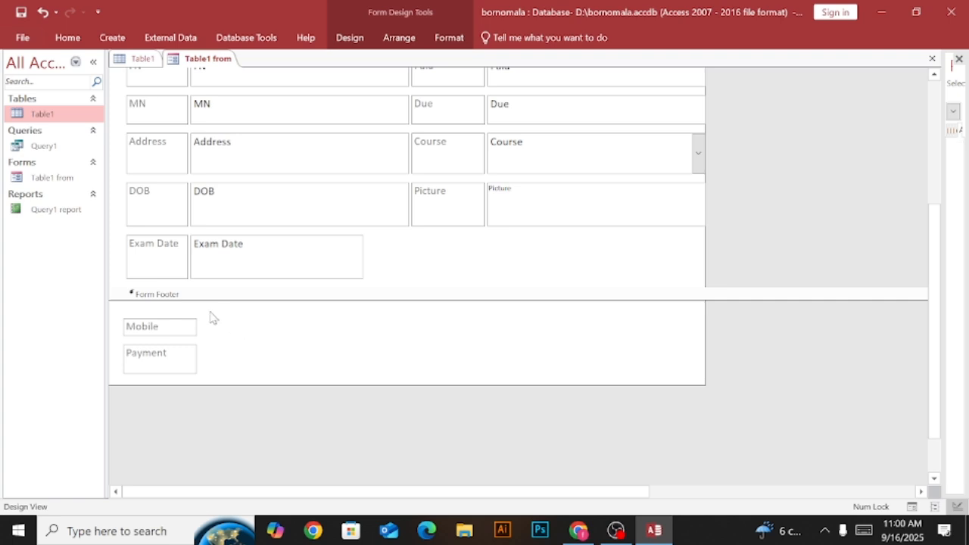
pyautogui.moveTo(212, 318); pyautogui.dragTo(575, 267)
pyautogui.moveTo(941, 242); pyautogui.dragTo(943, 116)
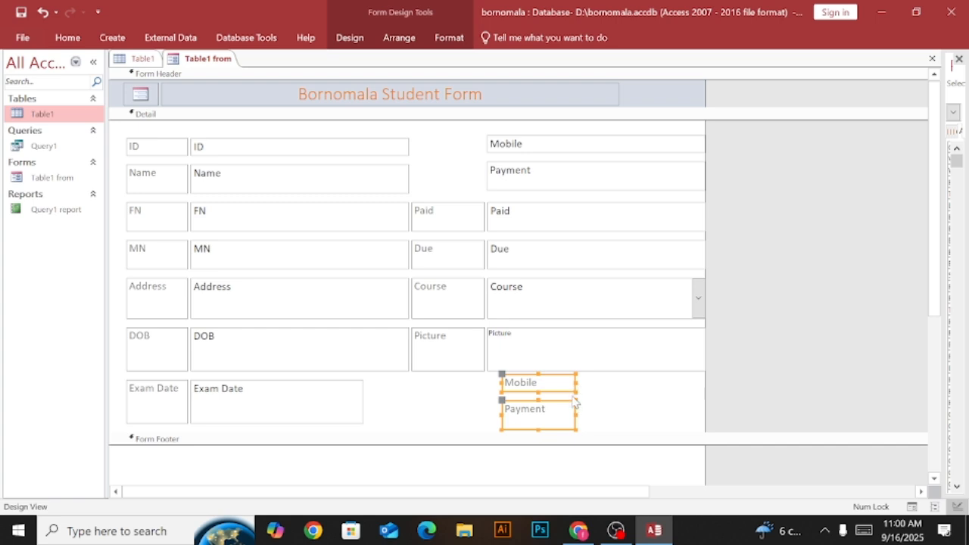
pyautogui.moveTo(574, 407); pyautogui.dragTo(482, 171)
# Nudge the Mobile and Payment fields vertically to line up with their labels and with the ID and Name rows.
pyautogui.moveTo(530, 129); pyautogui.dragTo(549, 169)
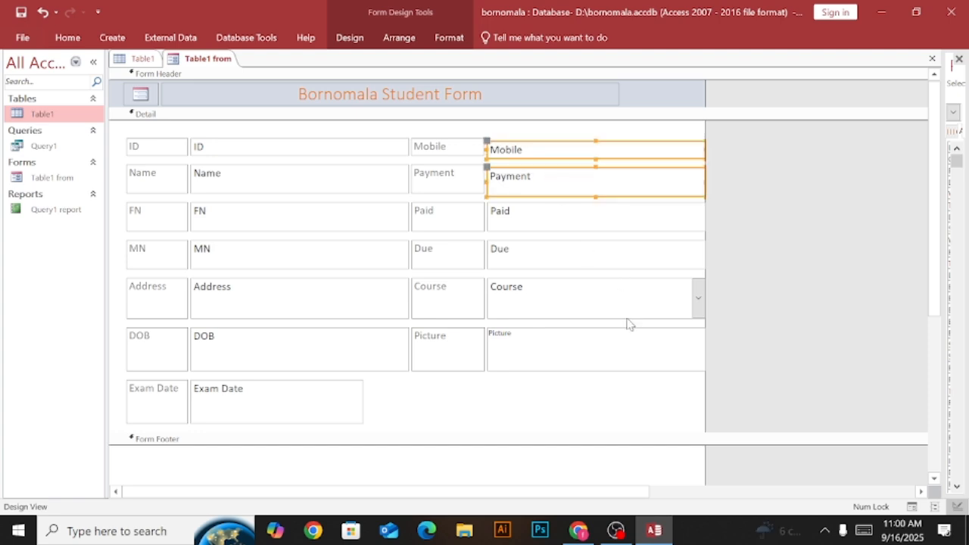
pyautogui.press('Up')
pyautogui.press('Down')
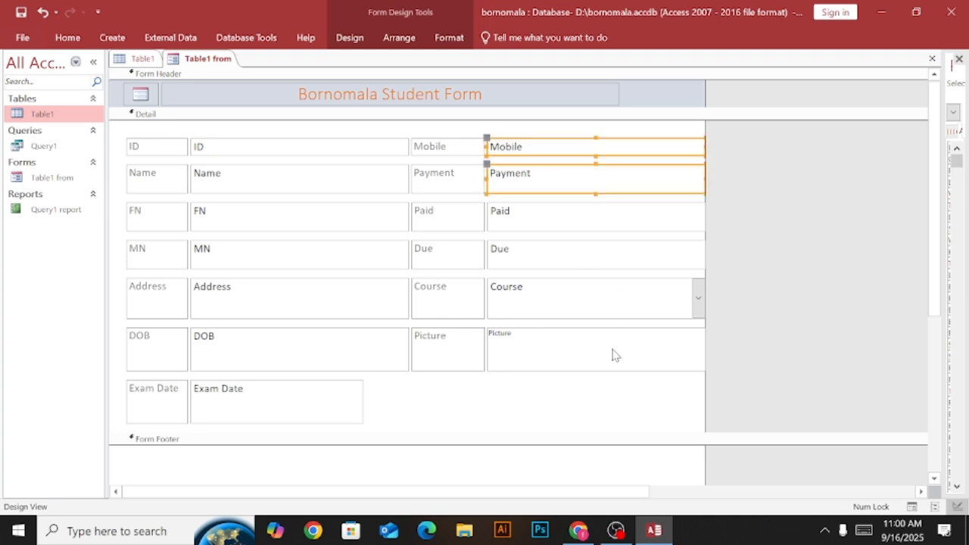
pyautogui.click(537, 409)
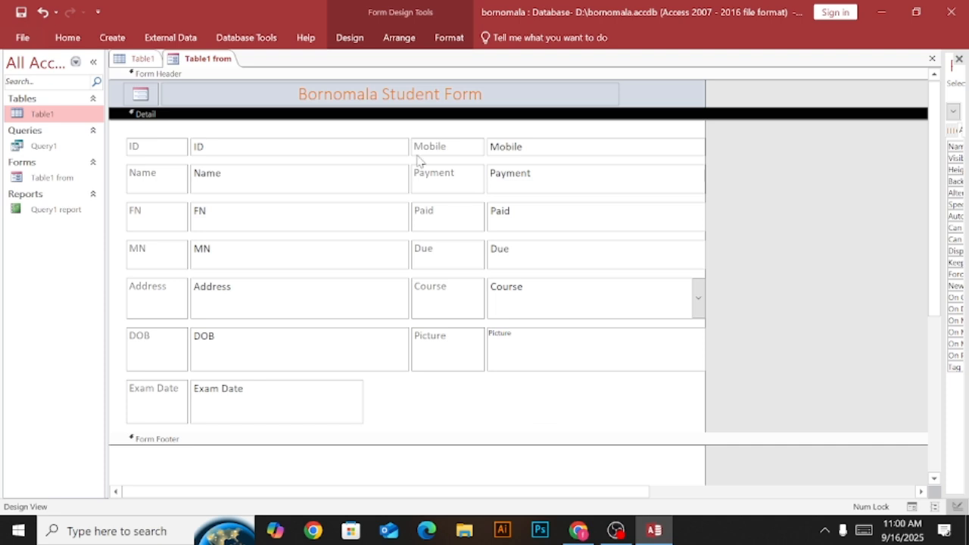
# Check the rearranged form and its Exam Date field in Layout View, and return to Design View.
pyautogui.rightClick(206, 60)
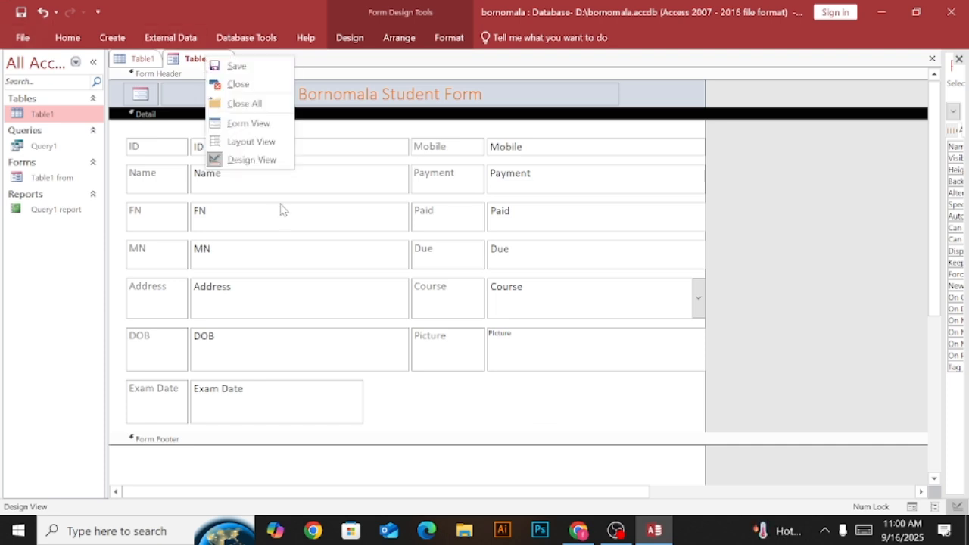
pyautogui.click(253, 142)
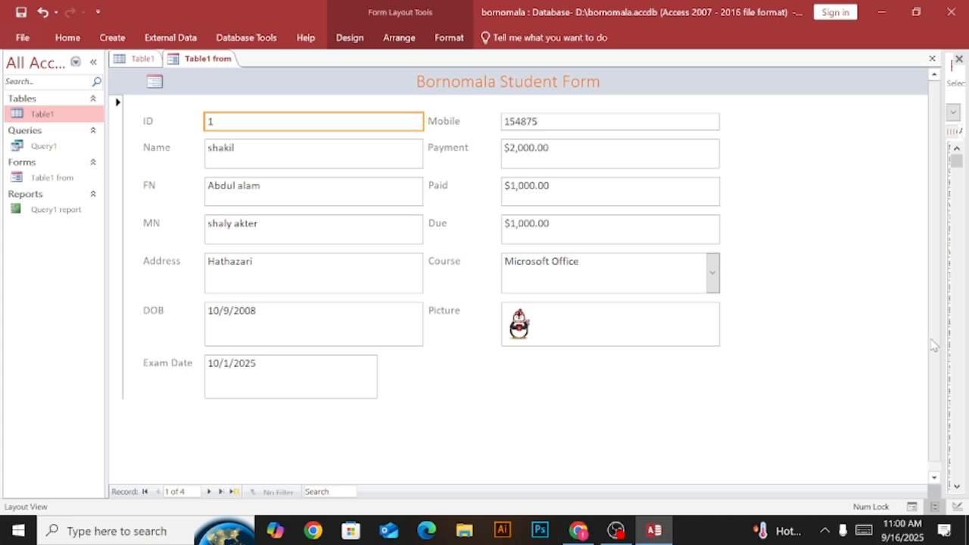
pyautogui.click(766, 362)
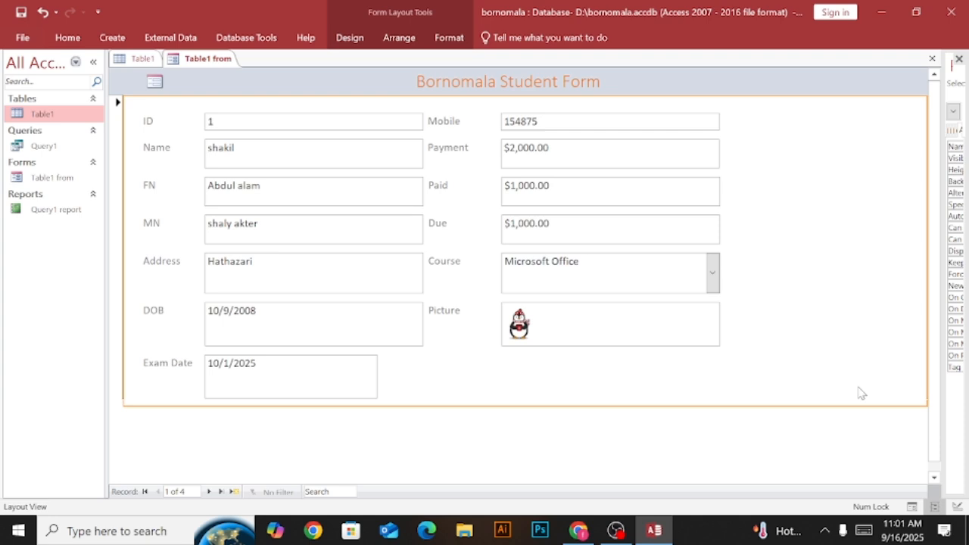
pyautogui.click(380, 382)
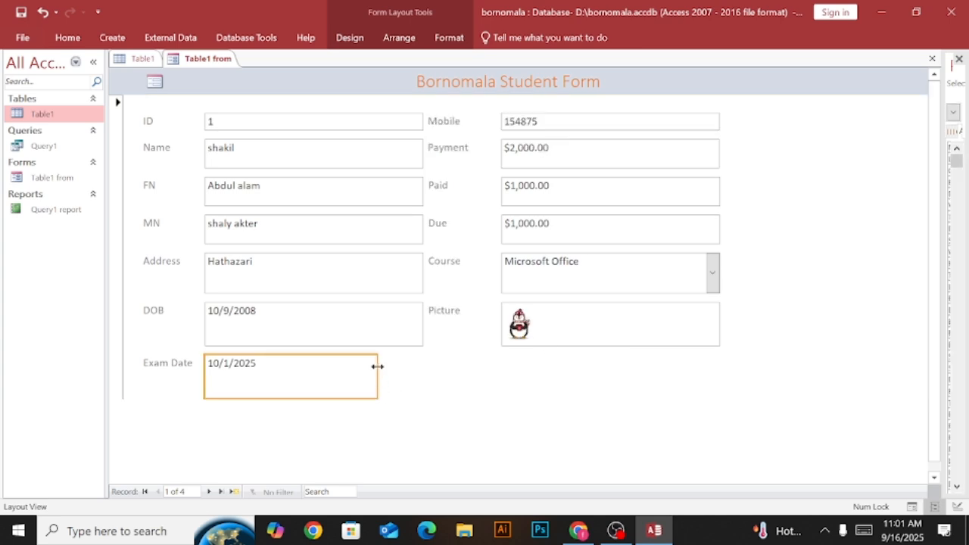
pyautogui.rightClick(215, 59)
pyautogui.click(263, 164)
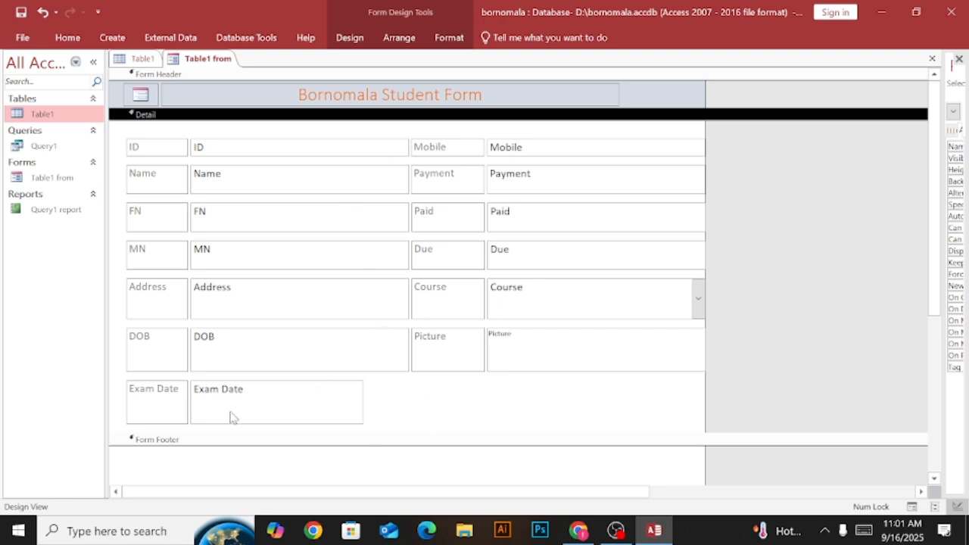
# Widen the Exam Date field to match the width of the DOB field above it.
pyautogui.click(272, 399)
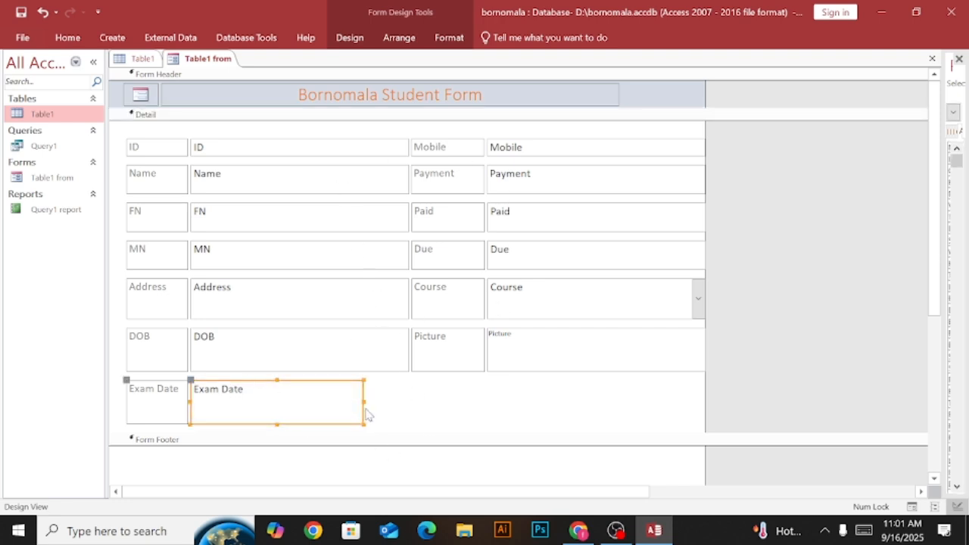
pyautogui.moveTo(364, 401); pyautogui.dragTo(409, 407)
pyautogui.click(544, 424)
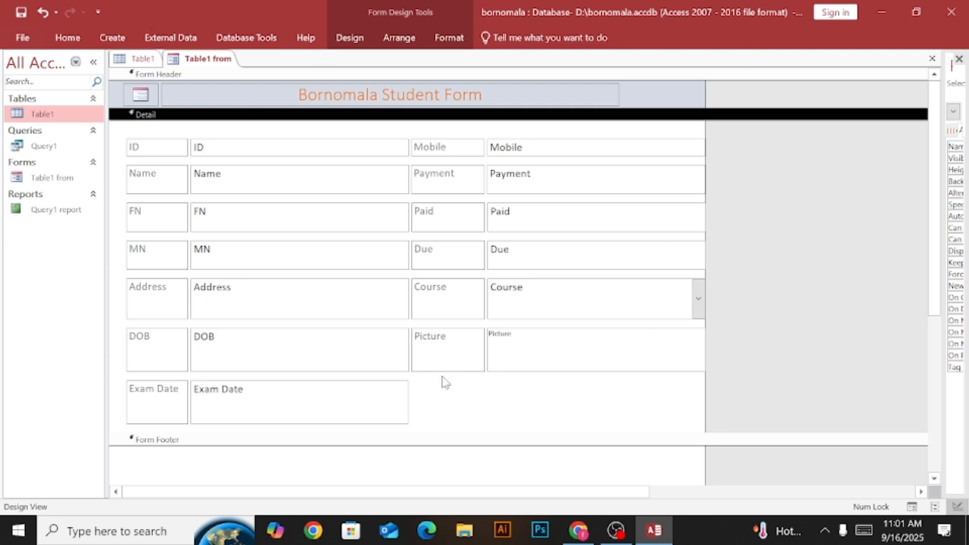
pyautogui.rightClick(203, 60)
pyautogui.click(254, 159)
pyautogui.scroll(-1, 940, 269)
pyautogui.scroll(1, 940, 269)
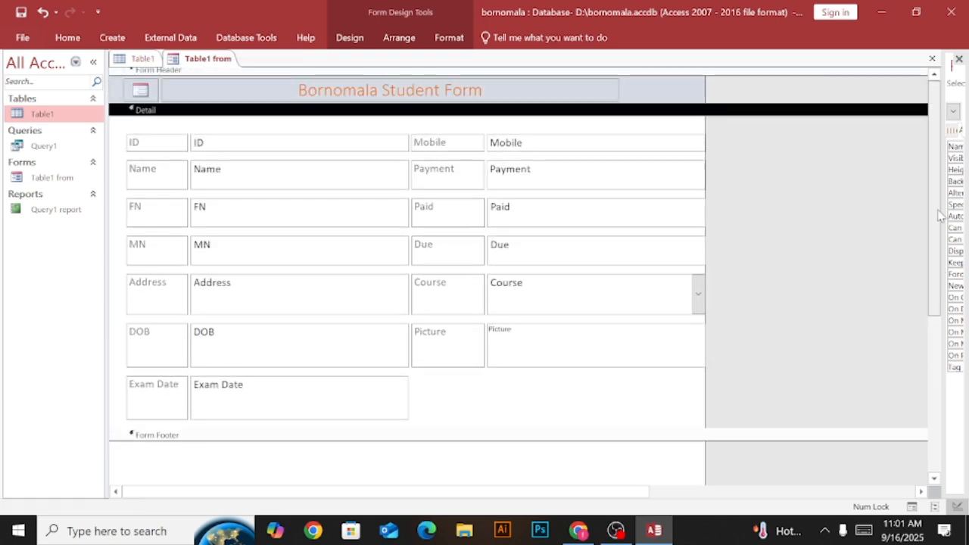
pyautogui.click(236, 37)
pyautogui.click(184, 37)
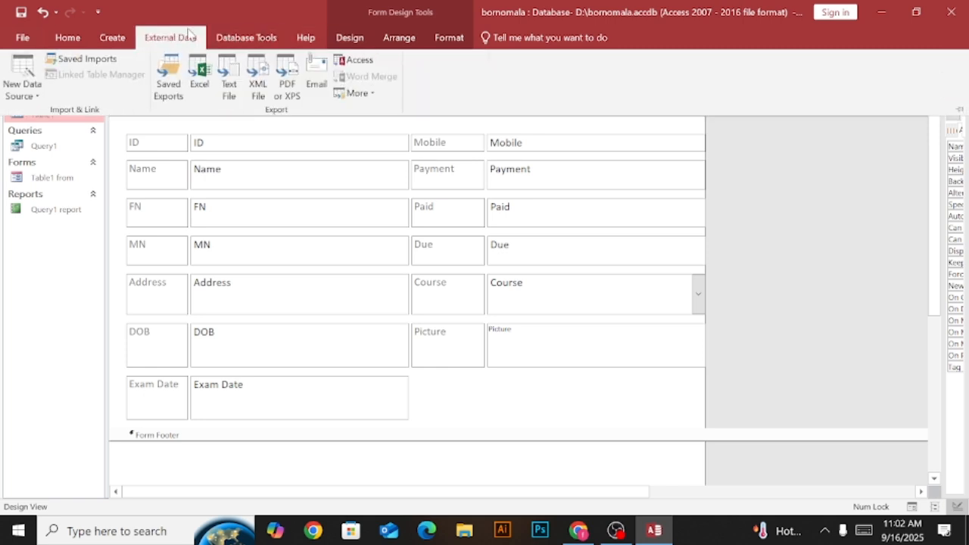
pyautogui.click(104, 37)
pyautogui.click(250, 39)
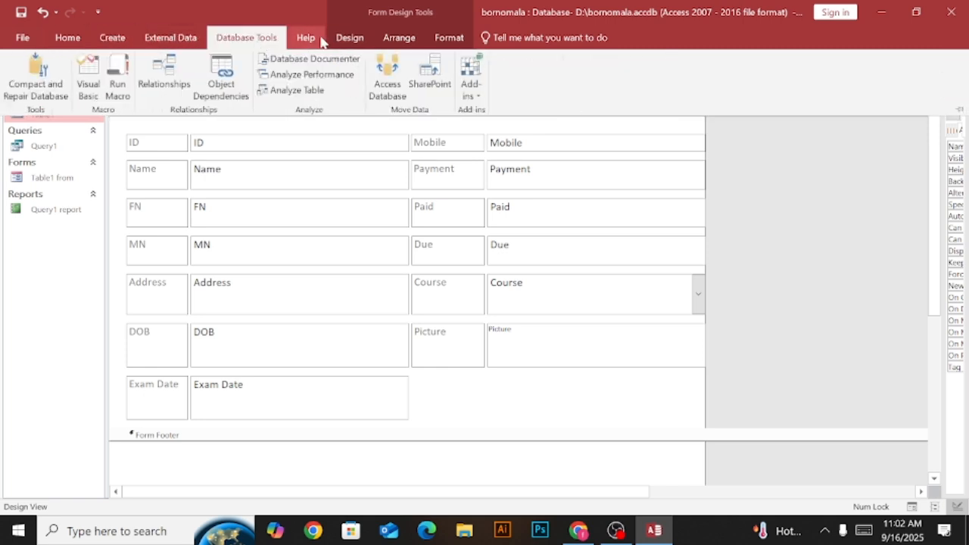
pyautogui.click(392, 40)
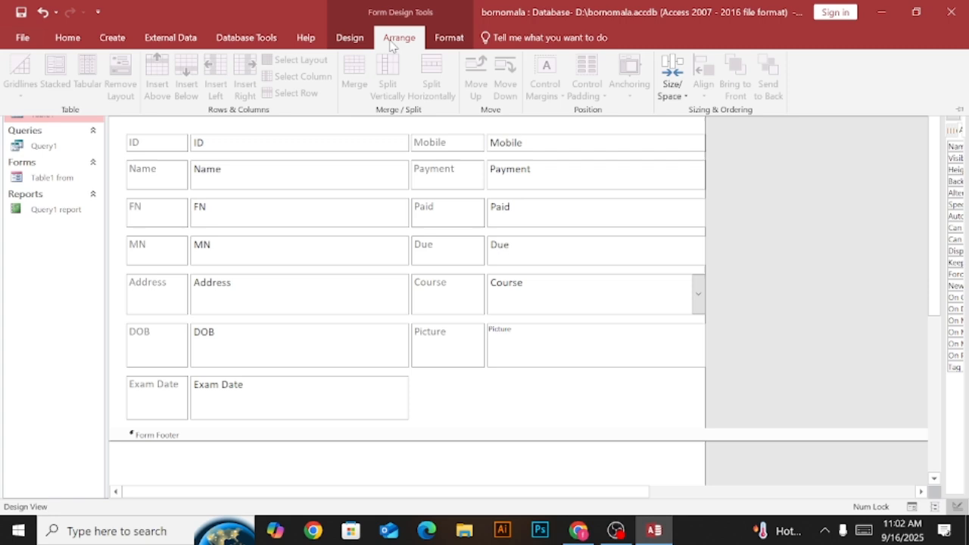
# Draw a command button in the empty space below the Picture field in the Detail section.
pyautogui.click(350, 39)
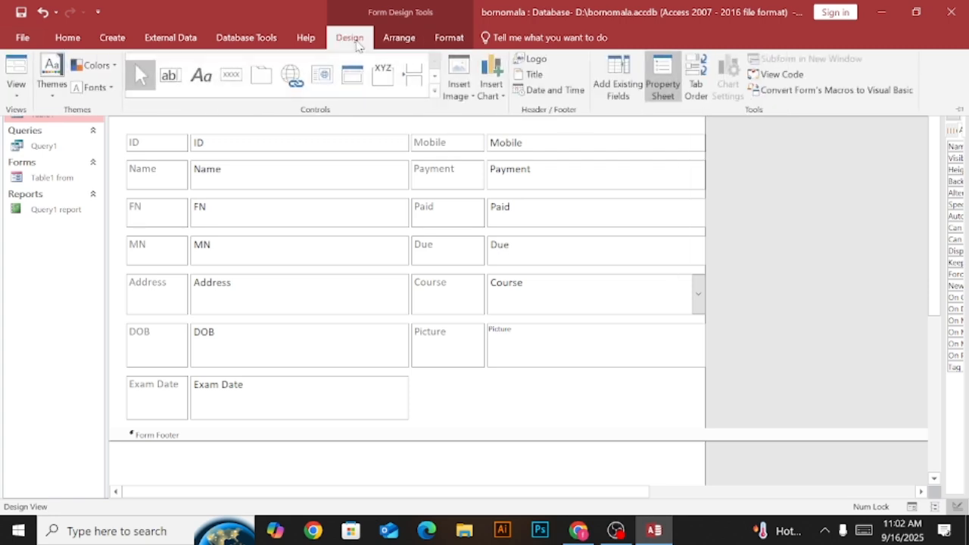
pyautogui.click(231, 78)
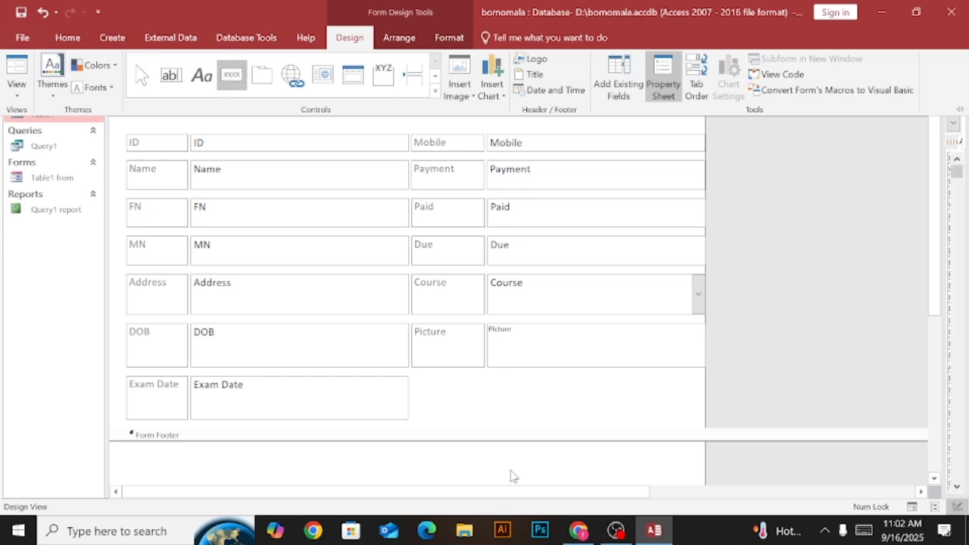
pyautogui.hotkey('ctrl', 'F1')
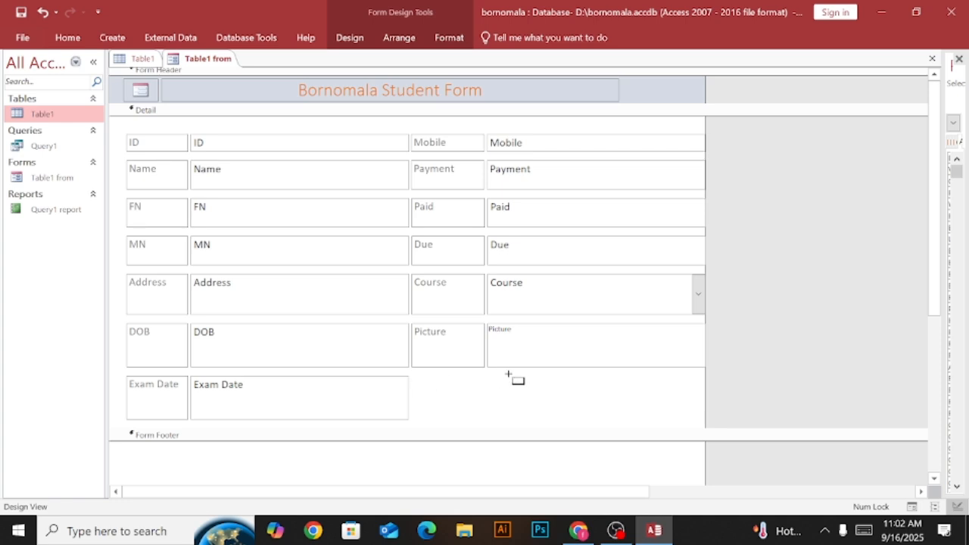
pyautogui.moveTo(489, 376); pyautogui.dragTo(578, 424)
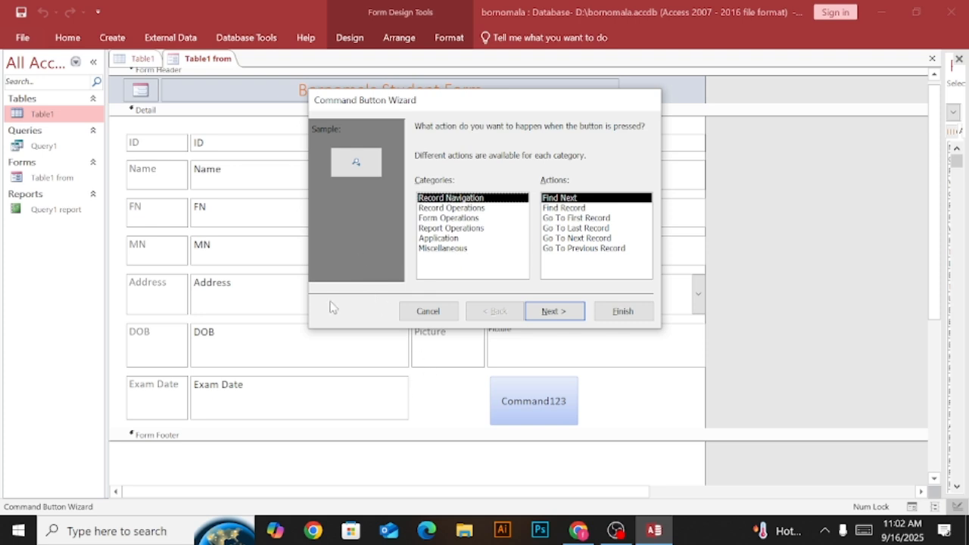
# Look through the button actions offered for the Record Operations, Form Operations and Report Operations categories.
pyautogui.moveTo(446, 102); pyautogui.dragTo(418, 81)
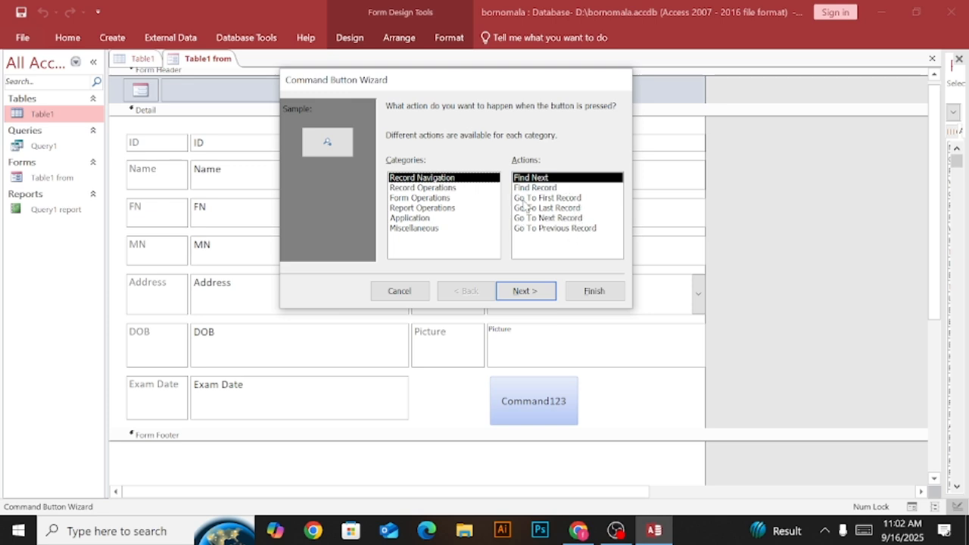
pyautogui.click(425, 188)
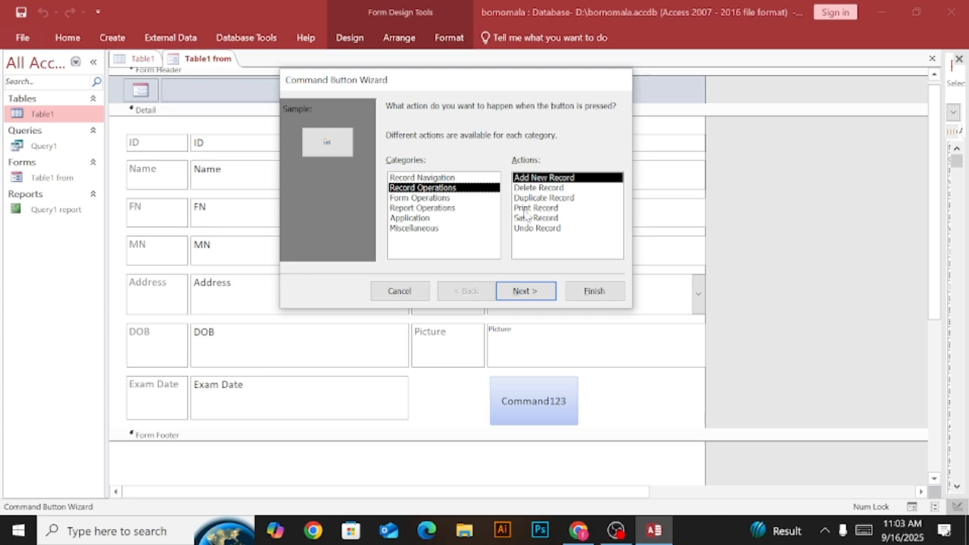
pyautogui.click(428, 198)
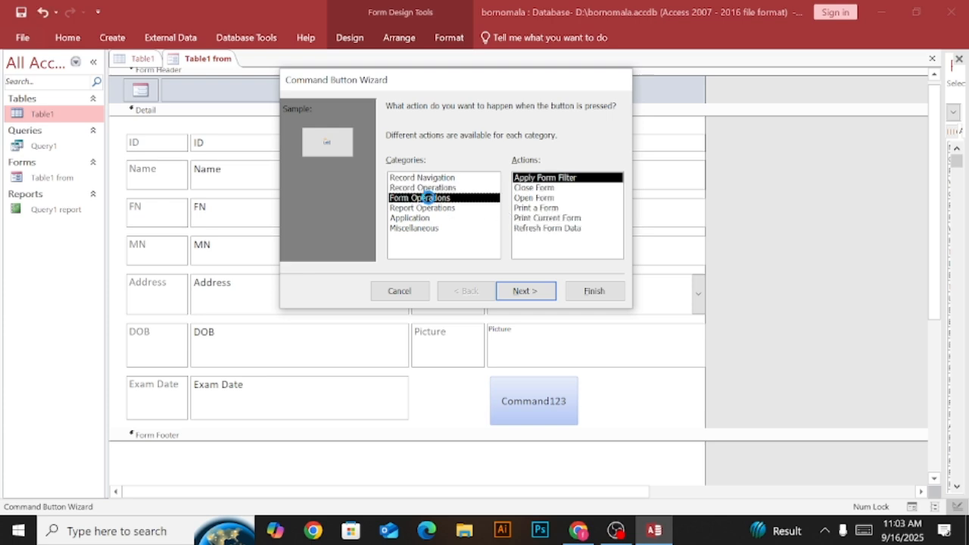
pyautogui.click(429, 188)
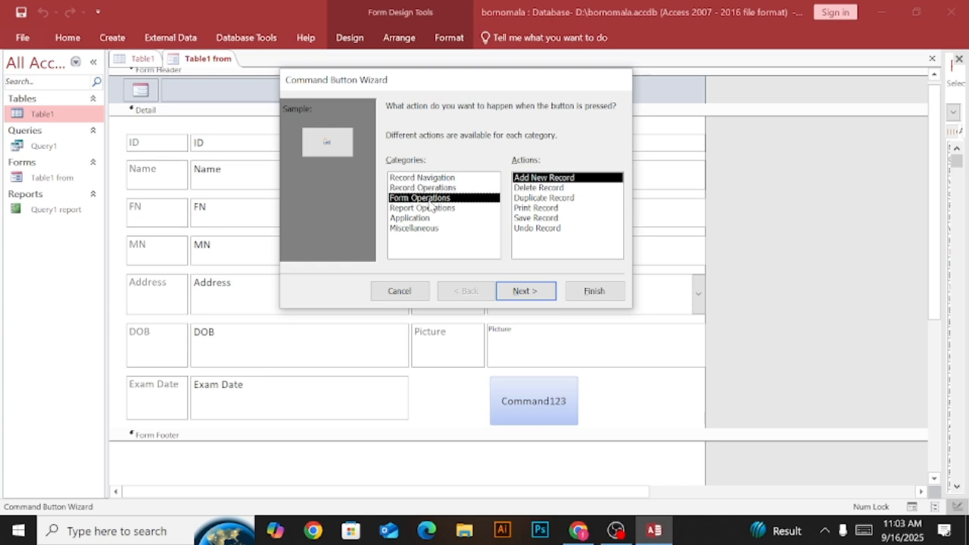
pyautogui.click(418, 198)
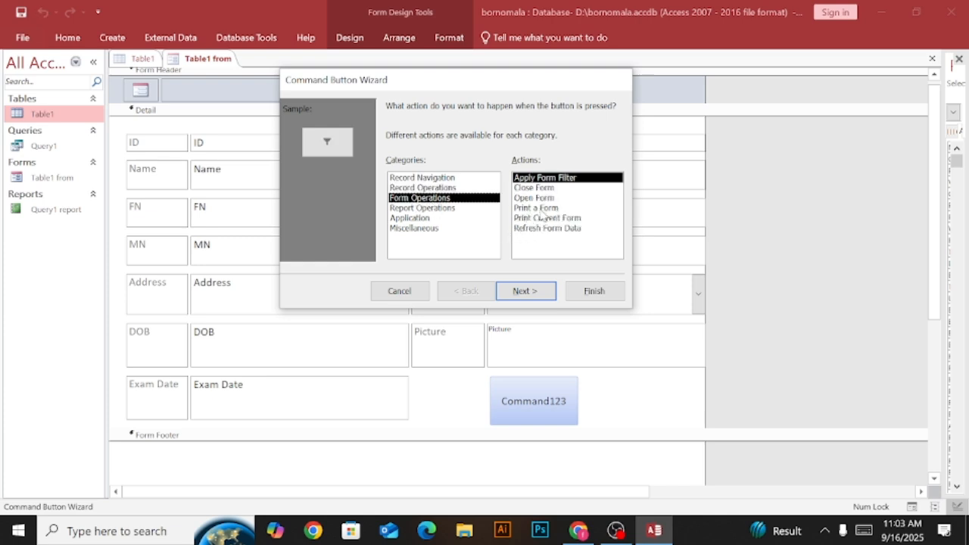
pyautogui.click(453, 208)
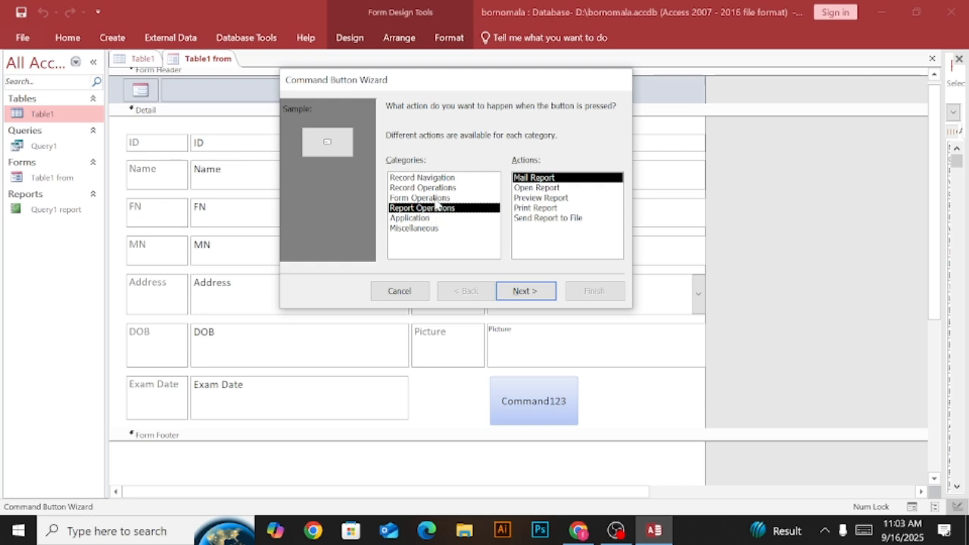
# Set the command button to the Form Operations action Print a Form for Table1 from, with the Printer picture, keeping the suggested button name.
pyautogui.click(435, 198)
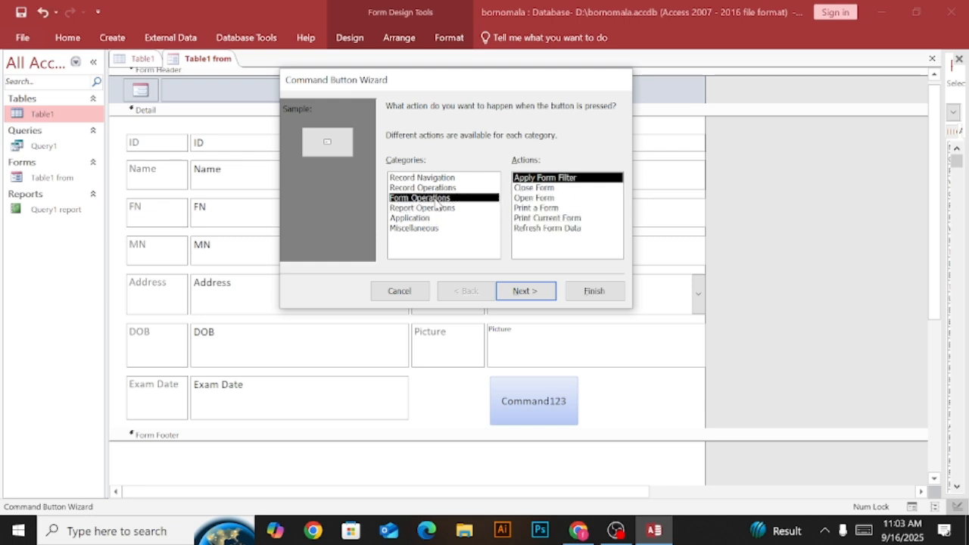
pyautogui.click(538, 208)
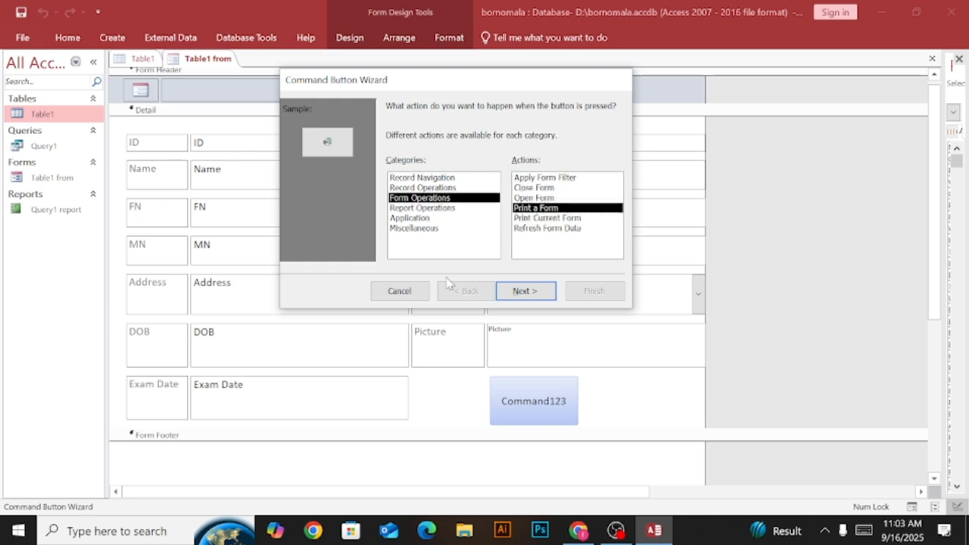
pyautogui.click(524, 290)
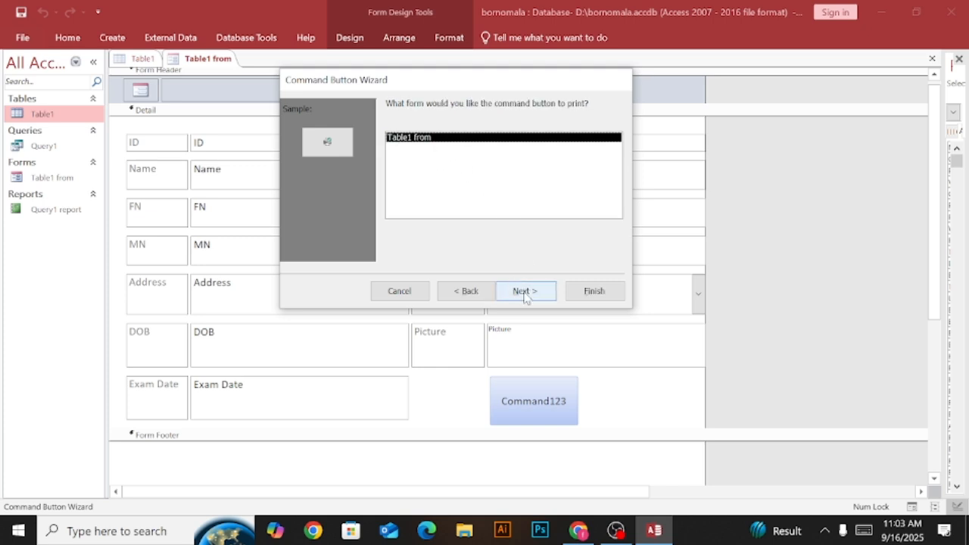
pyautogui.click(523, 291)
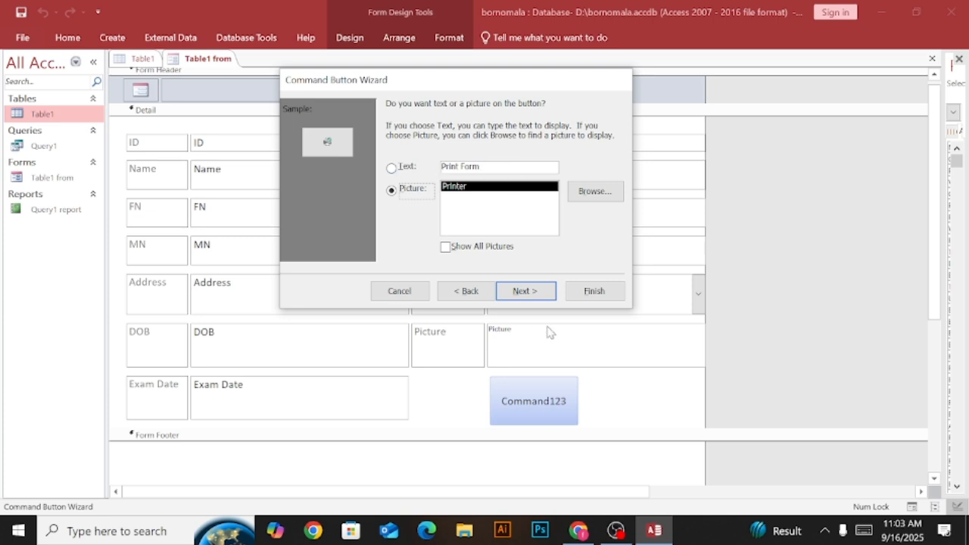
pyautogui.click(547, 290)
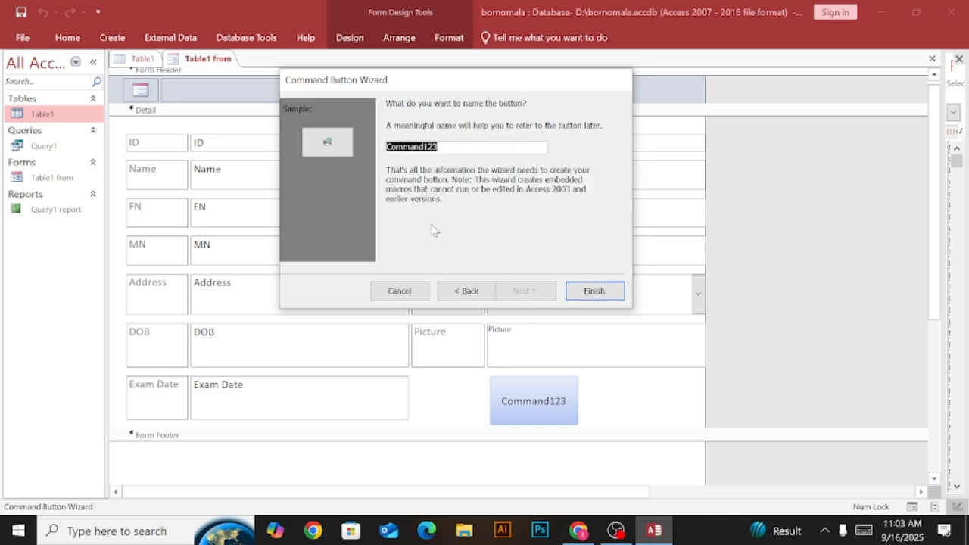
pyautogui.click(601, 297)
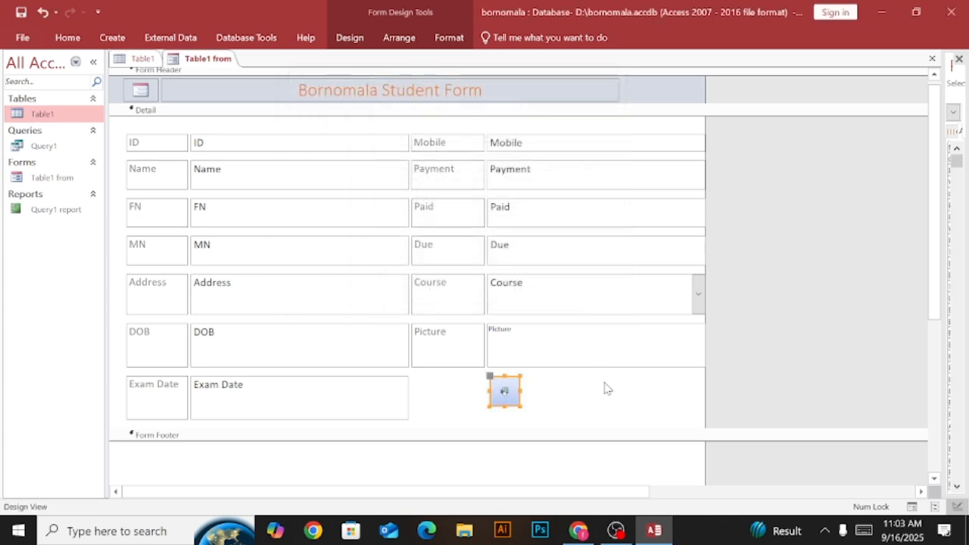
# Widen the printer button below the Picture field, keeping its height.
pyautogui.click(575, 409)
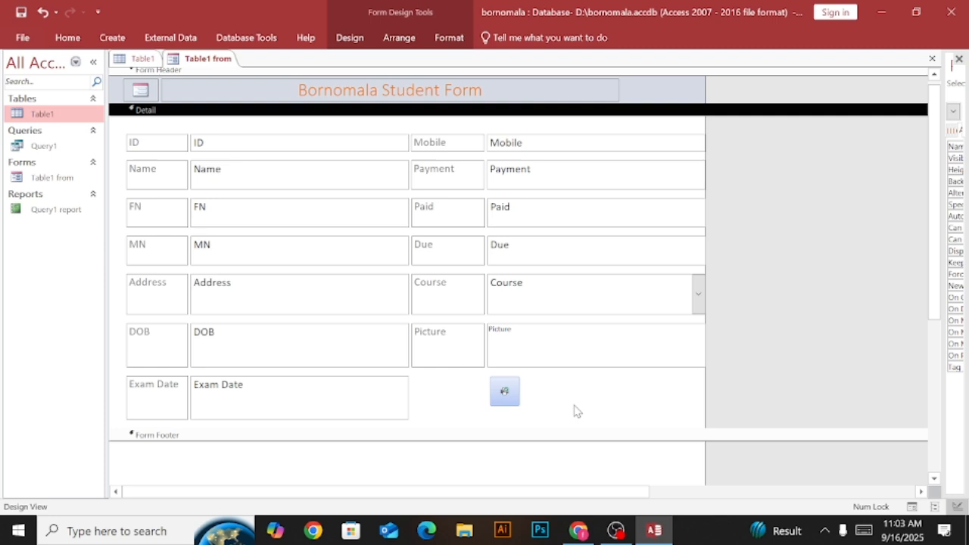
pyautogui.click(514, 401)
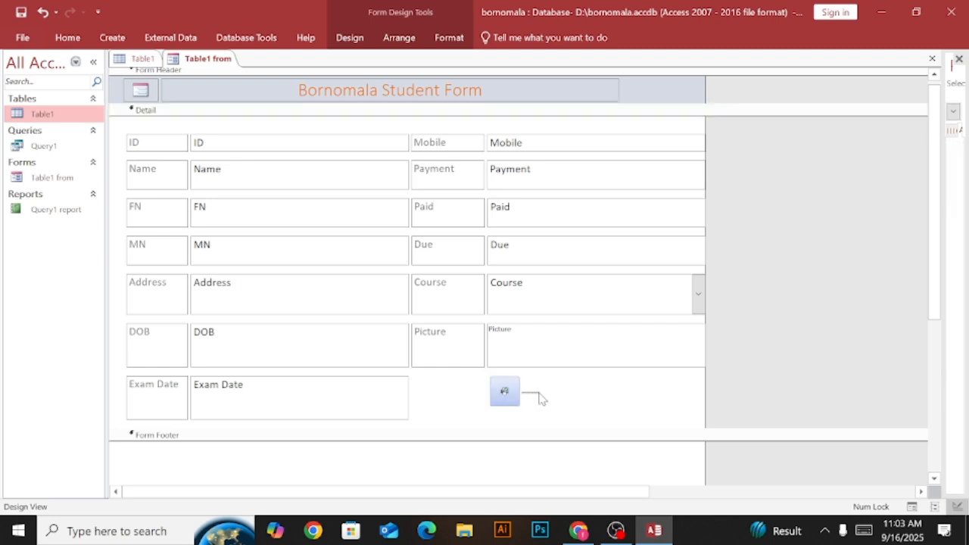
pyautogui.click(541, 398)
pyautogui.click(508, 391)
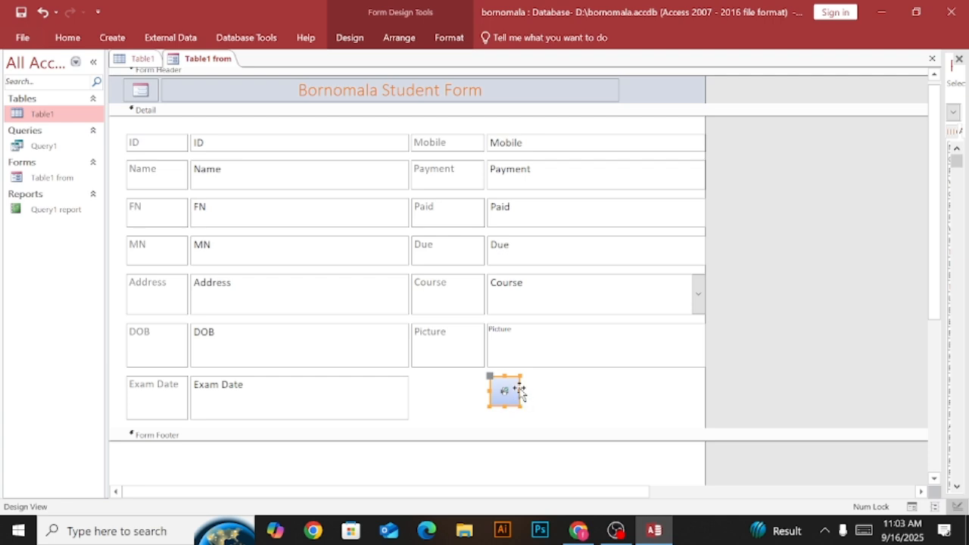
pyautogui.moveTo(521, 391); pyautogui.dragTo(542, 391)
pyautogui.click(609, 390)
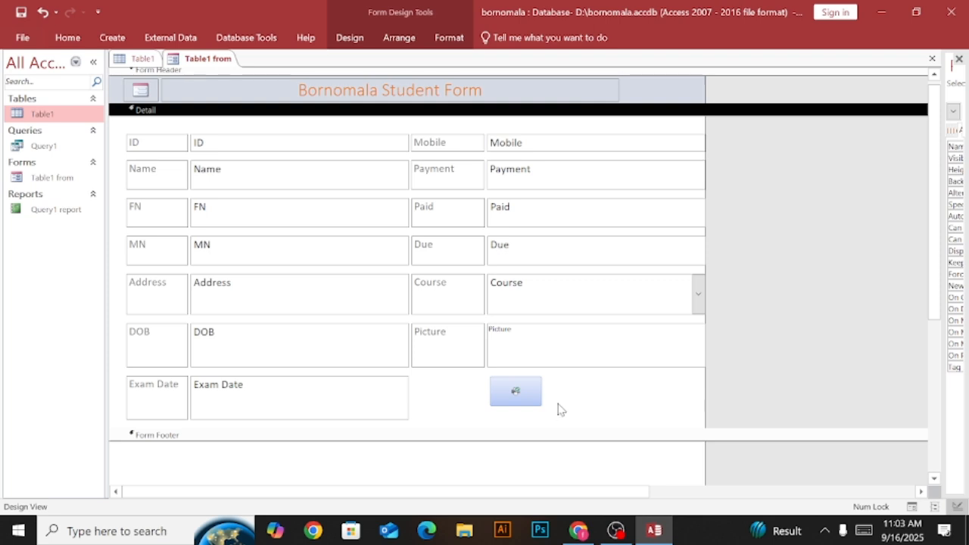
# Try out the printer button in Layout View and save the form.
pyautogui.rightClick(211, 59)
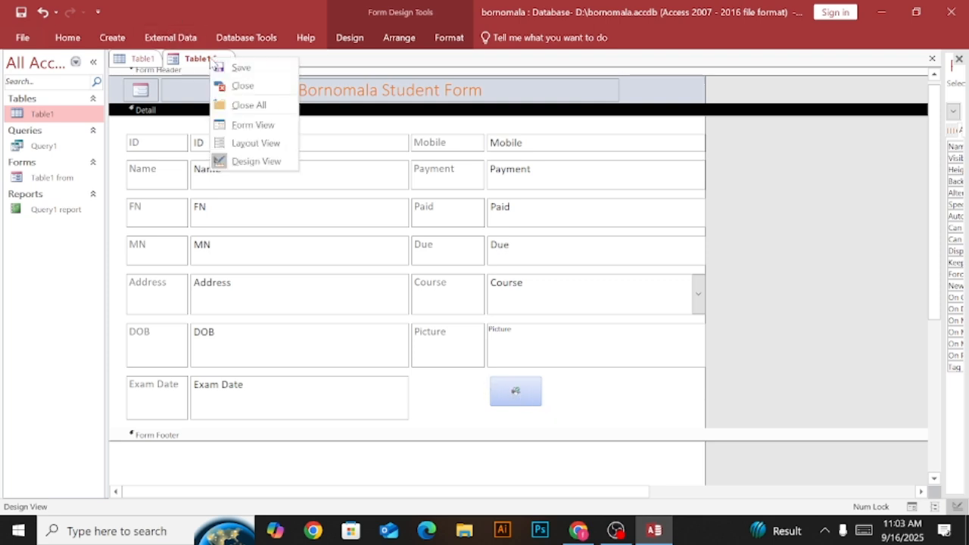
pyautogui.click(257, 144)
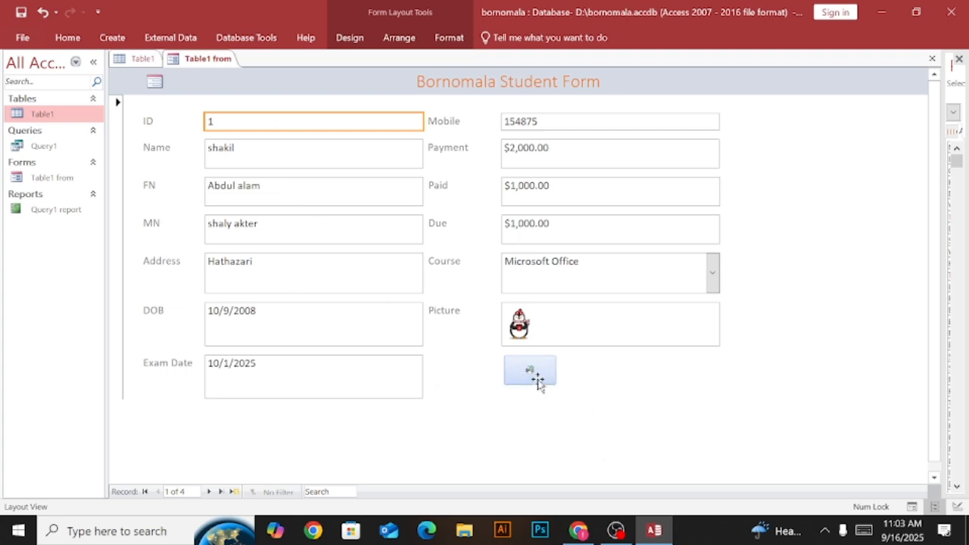
pyautogui.click(515, 428)
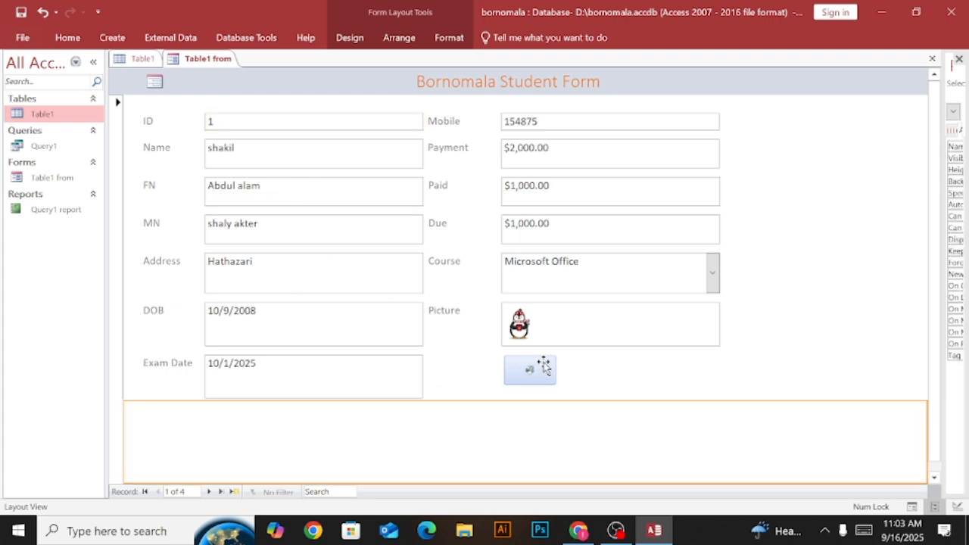
pyautogui.click(541, 372)
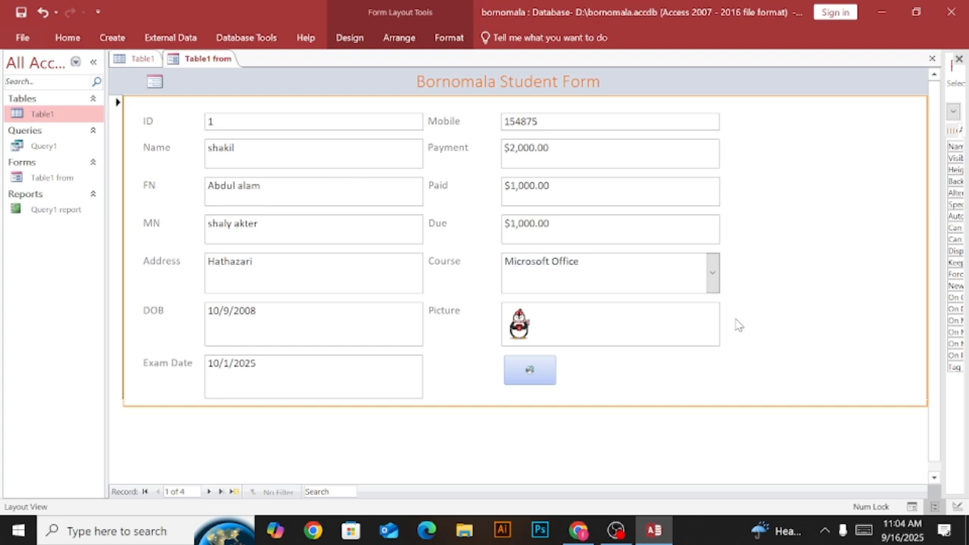
pyautogui.click(530, 372)
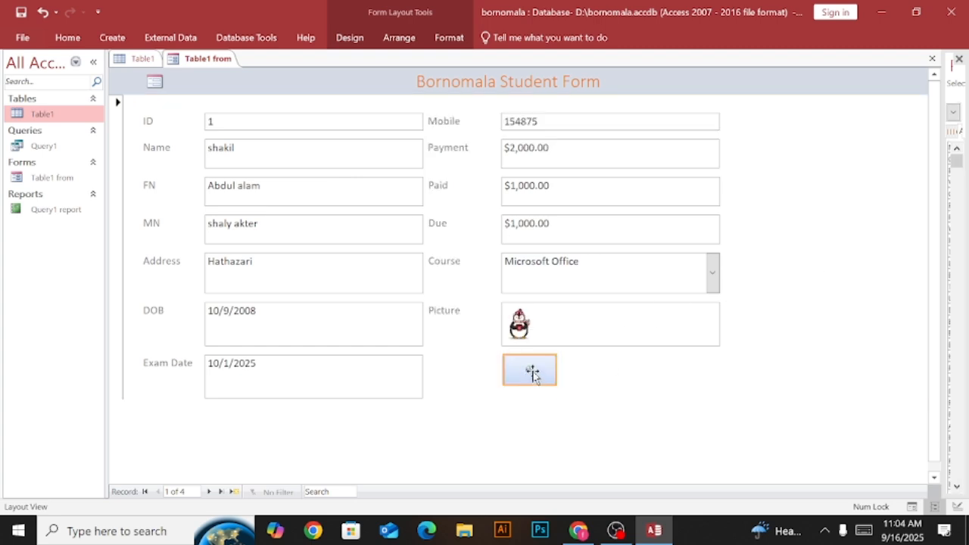
pyautogui.click(533, 372)
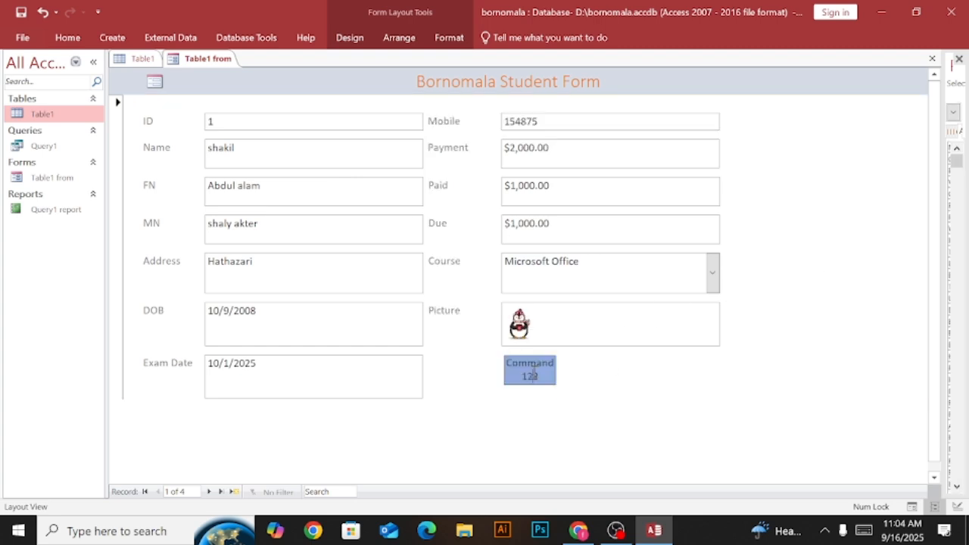
pyautogui.click(712, 381)
pyautogui.rightClick(205, 60)
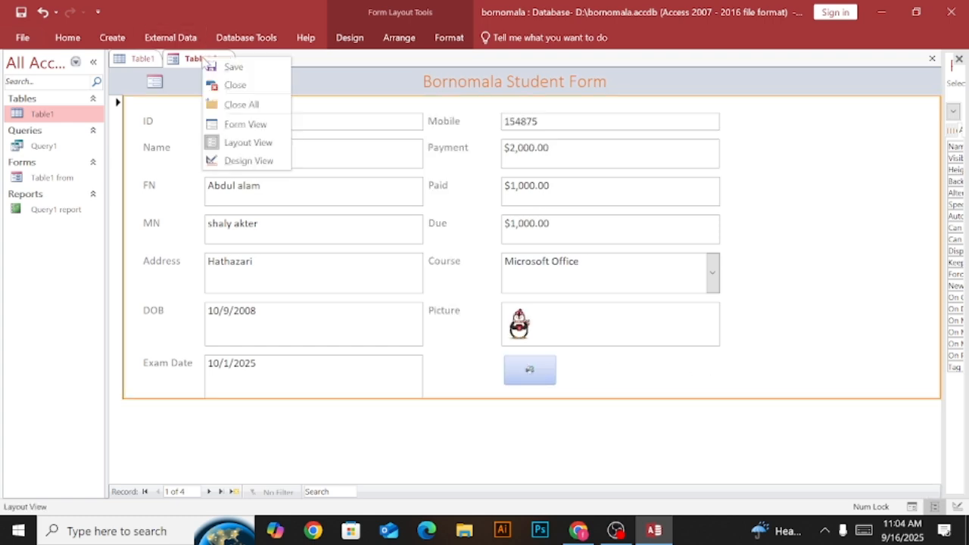
pyautogui.click(234, 67)
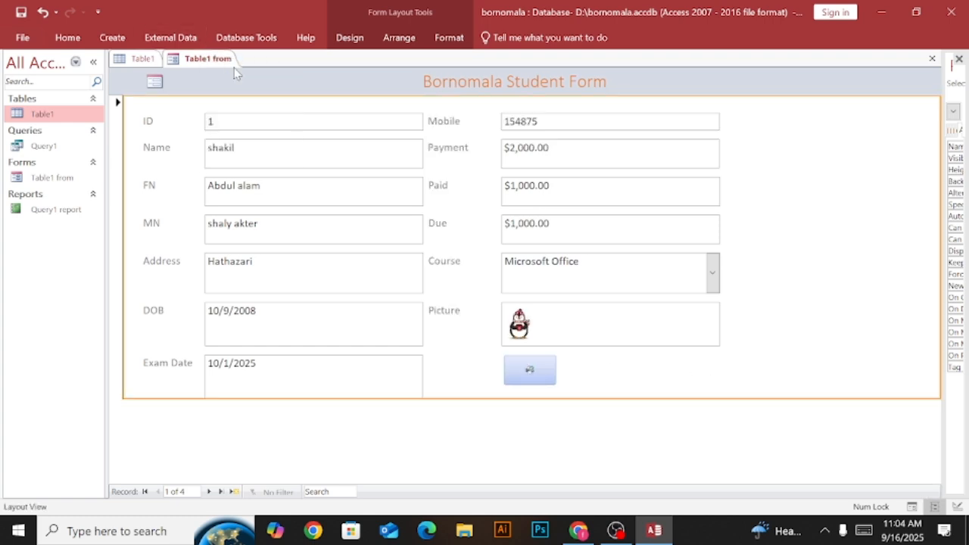
# Switch the Table1 from form to Design View and inspect the printer button below the Picture field.
pyautogui.rightClick(210, 67)
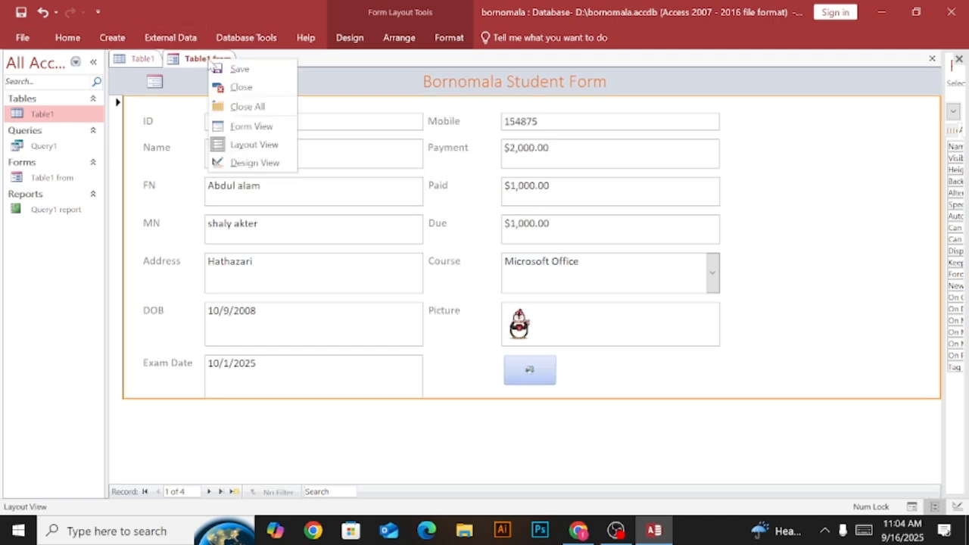
pyautogui.click(255, 145)
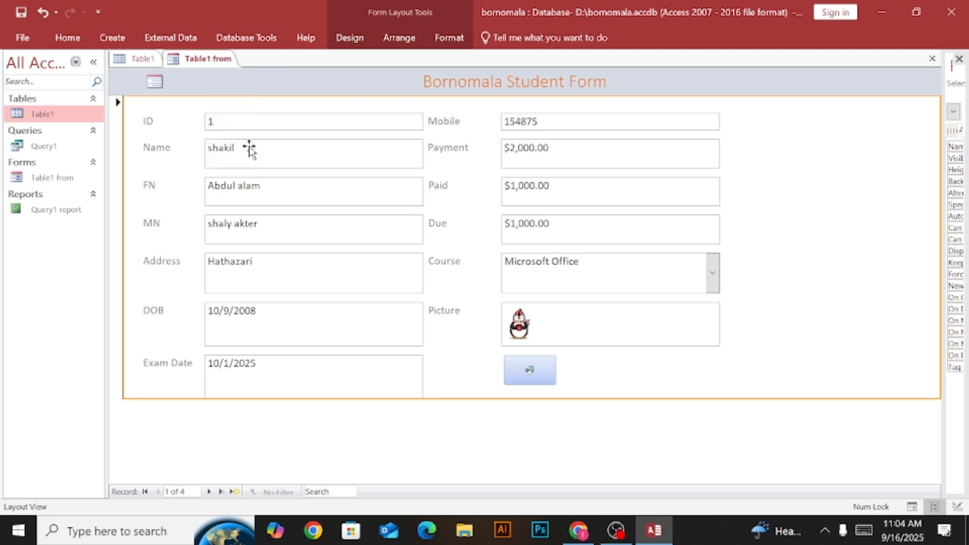
pyautogui.rightClick(210, 63)
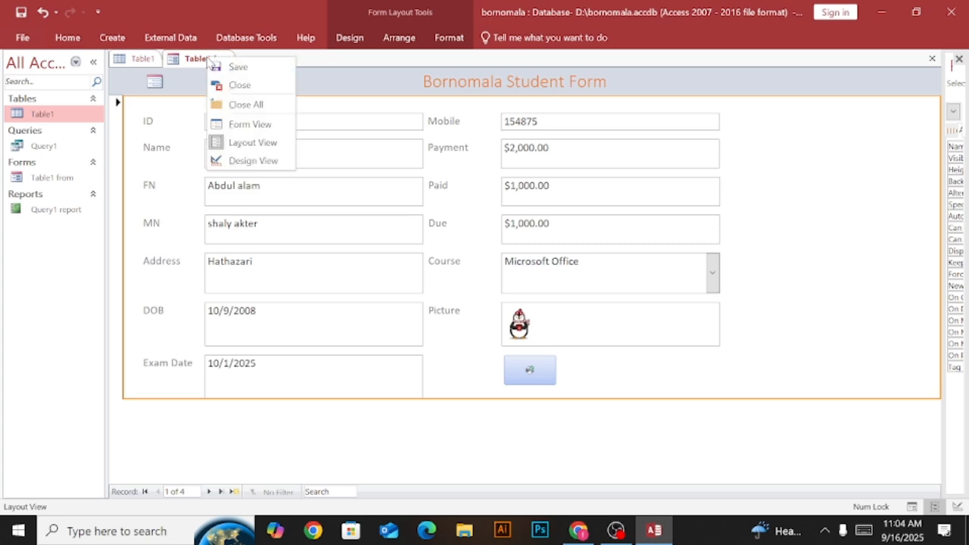
pyautogui.click(255, 160)
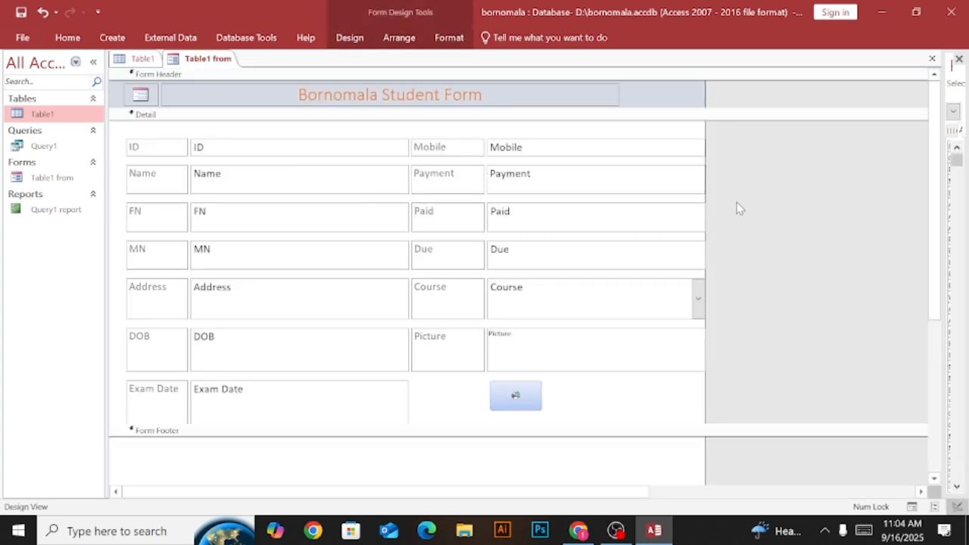
pyautogui.click(533, 393)
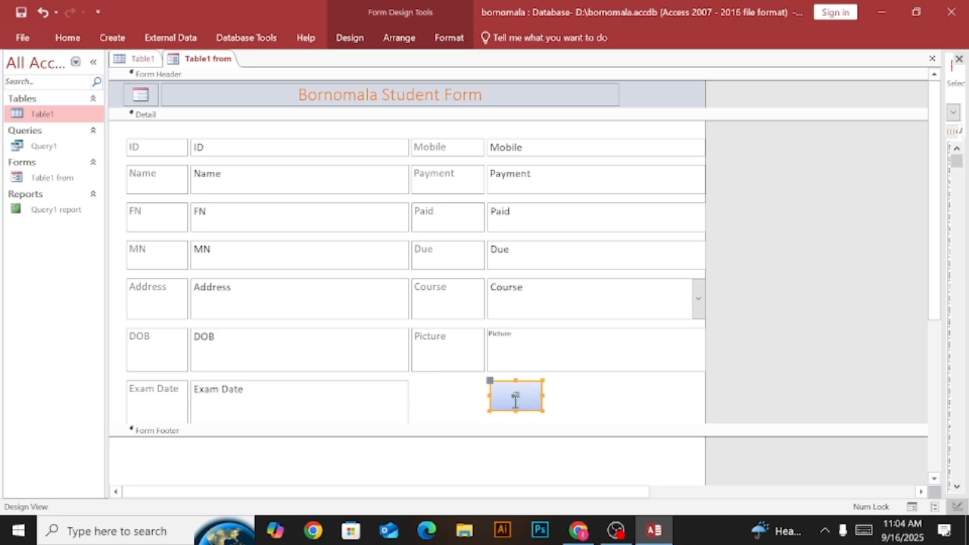
pyautogui.click(432, 404)
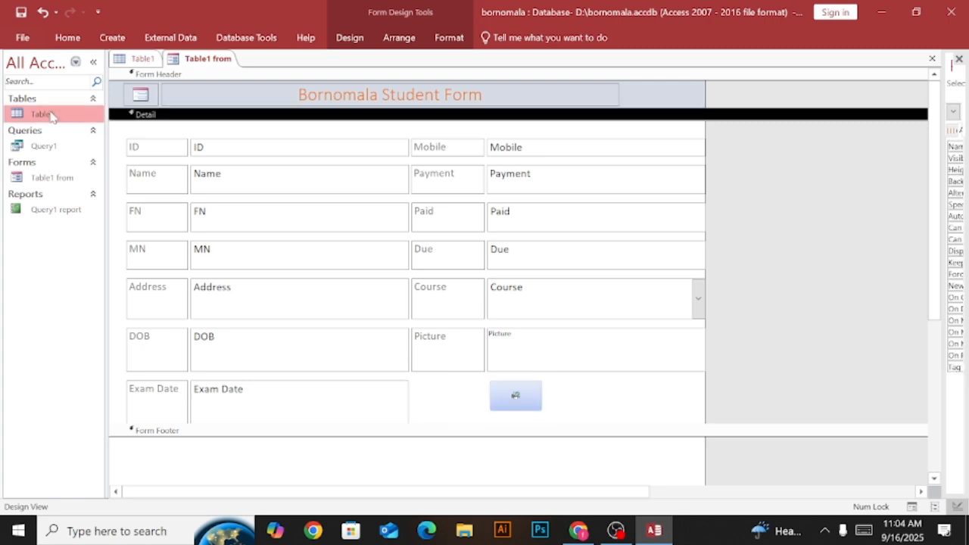
# Switch the form to Form View and try the printer button twice, closing the Print dialog without printing.
pyautogui.click(64, 39)
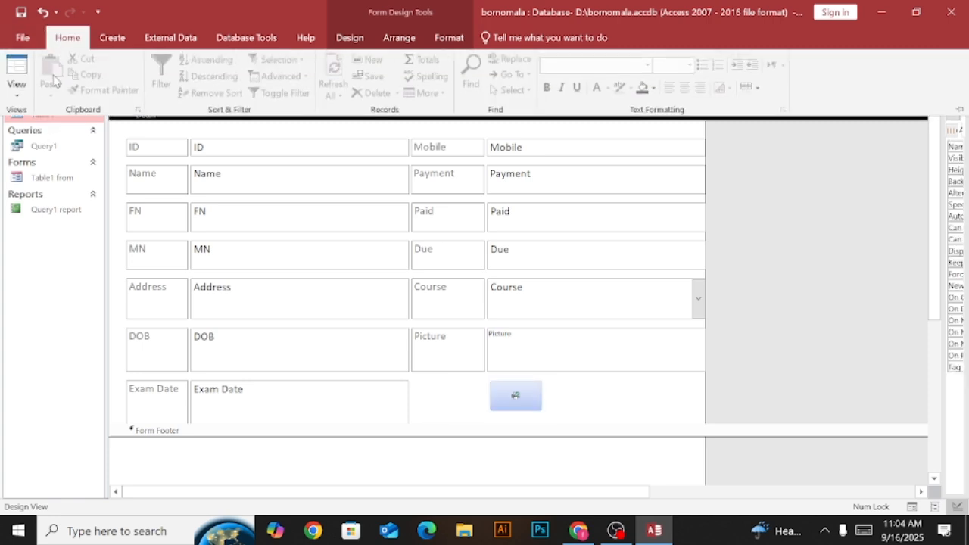
pyautogui.click(21, 98)
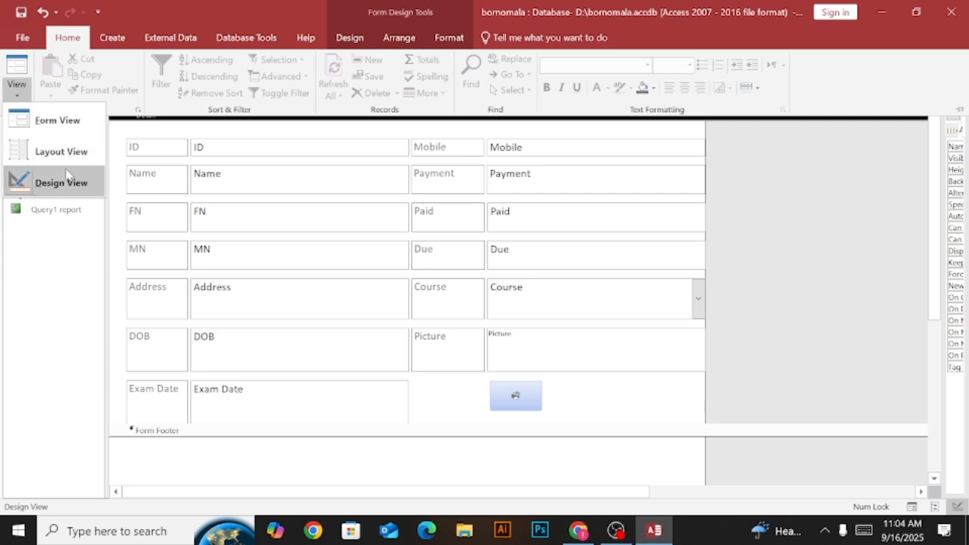
pyautogui.click(88, 147)
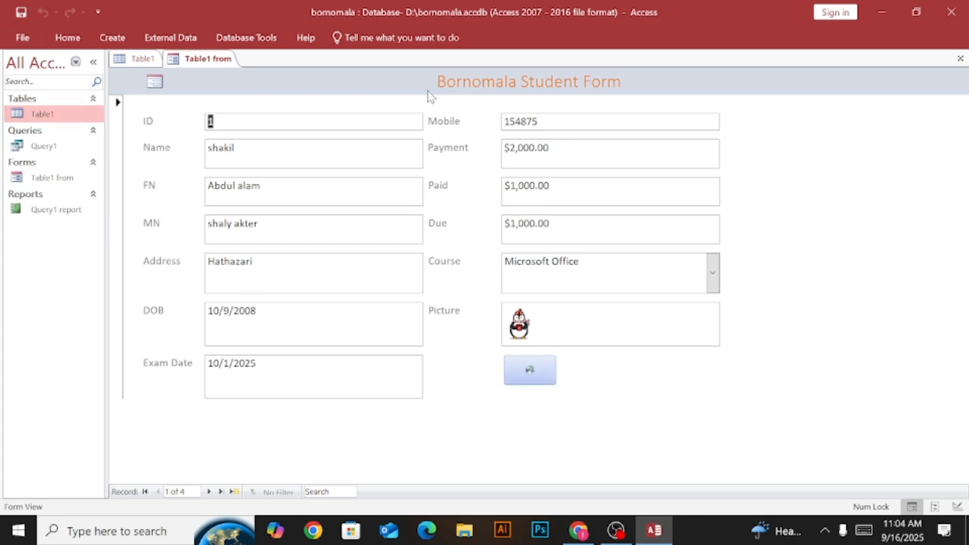
pyautogui.click(531, 381)
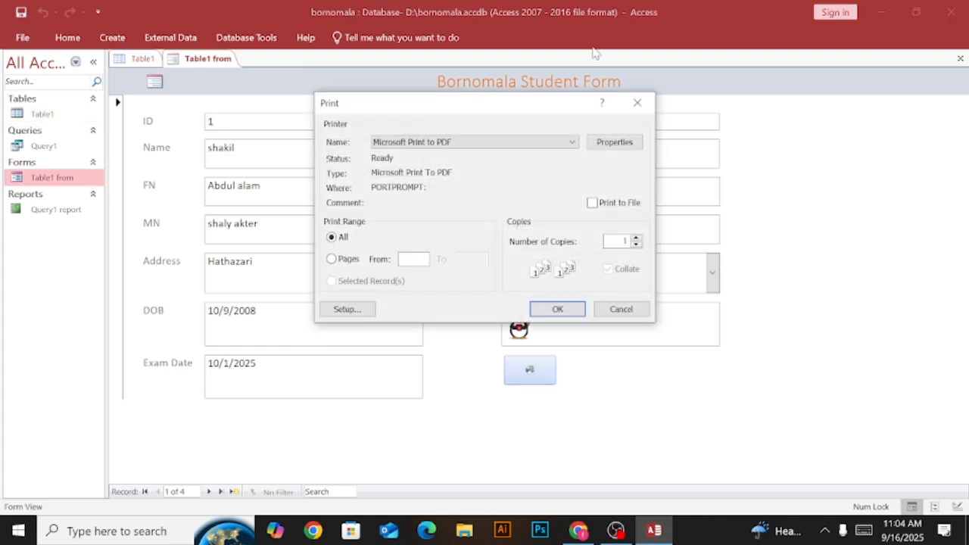
pyautogui.click(637, 103)
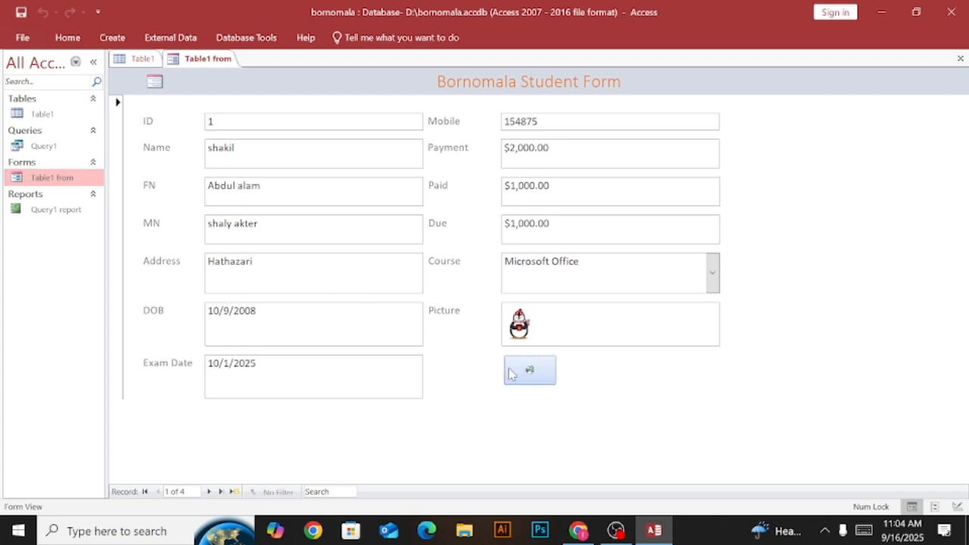
pyautogui.click(532, 375)
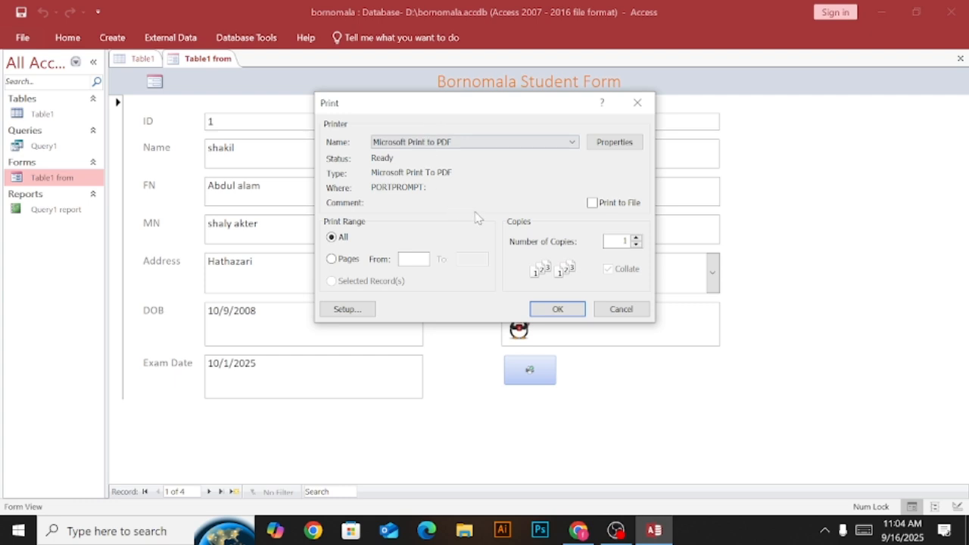
pyautogui.click(629, 310)
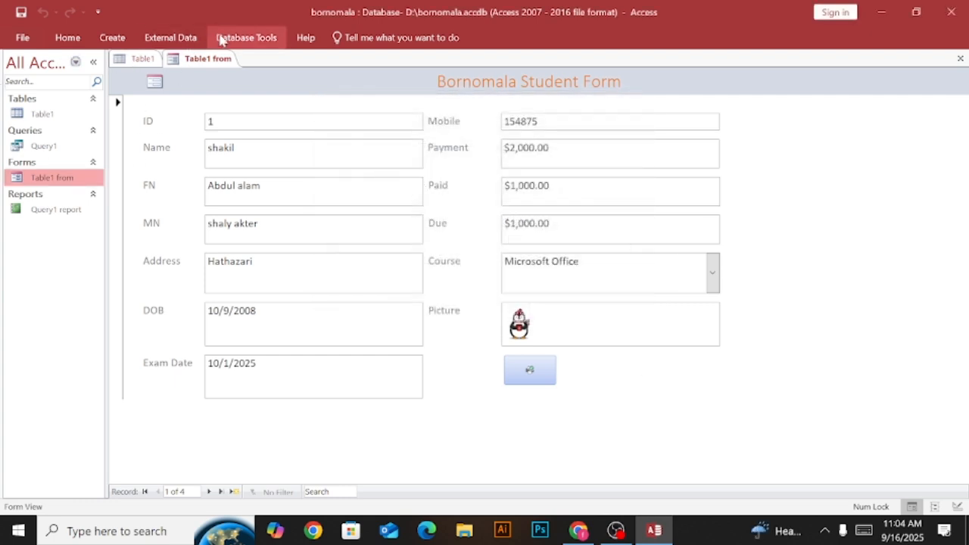
# Return the form to Design View and draw a second command button to the right of the printer button.
pyautogui.rightClick(211, 62)
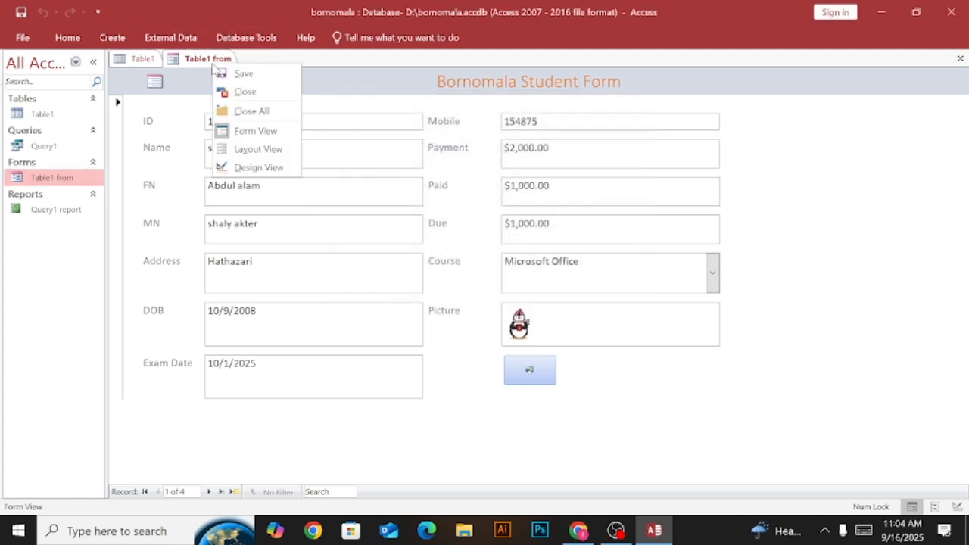
pyautogui.click(251, 169)
pyautogui.click(783, 294)
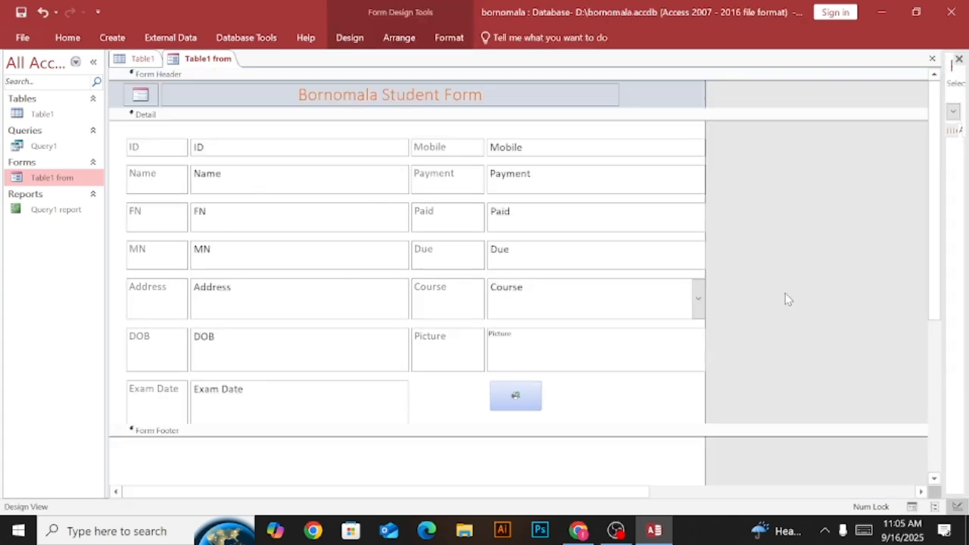
pyautogui.click(520, 378)
pyautogui.click(522, 388)
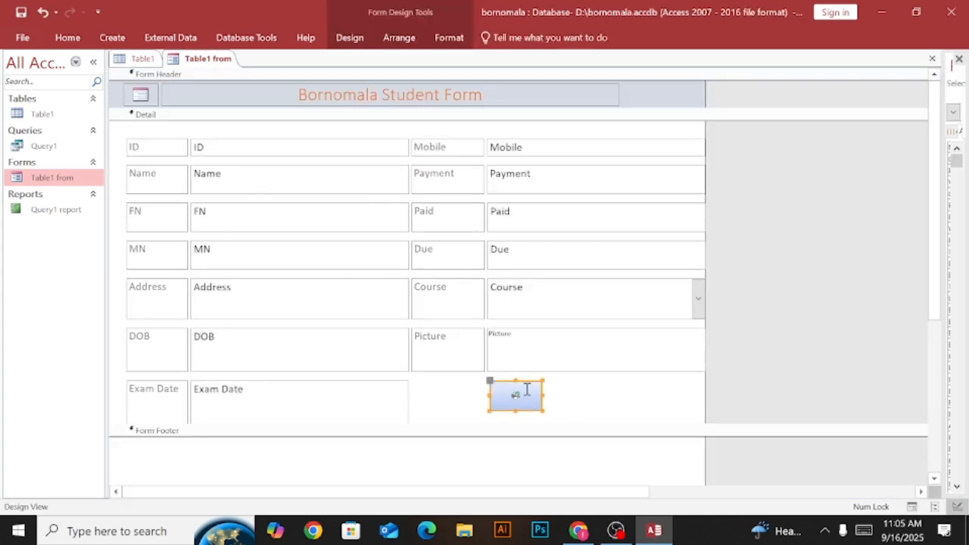
pyautogui.click(579, 396)
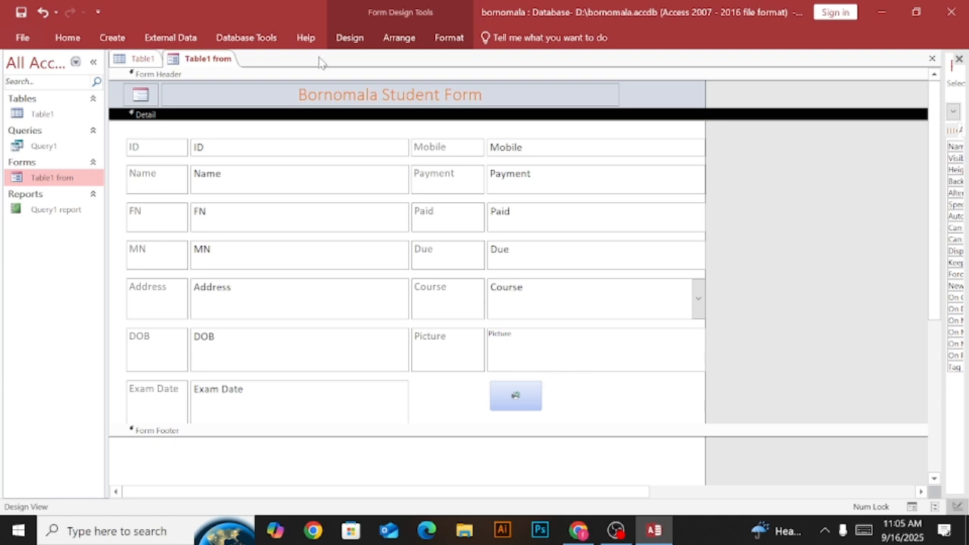
pyautogui.click(361, 42)
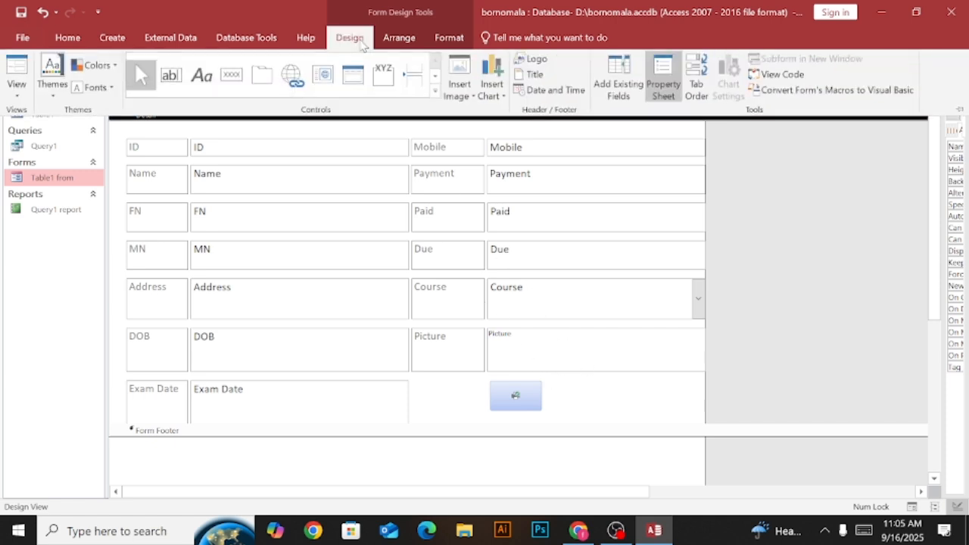
pyautogui.click(232, 76)
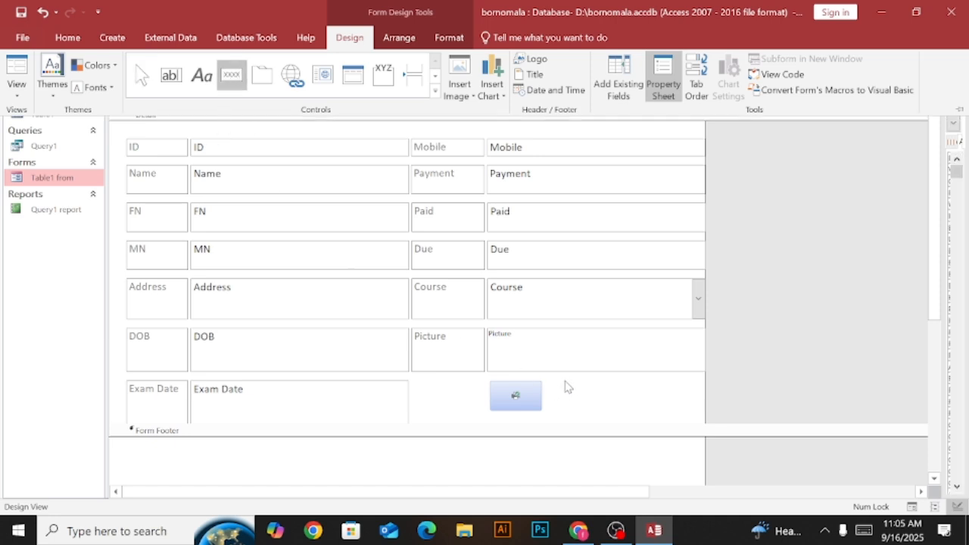
pyautogui.hotkey('ctrl', 'F1')
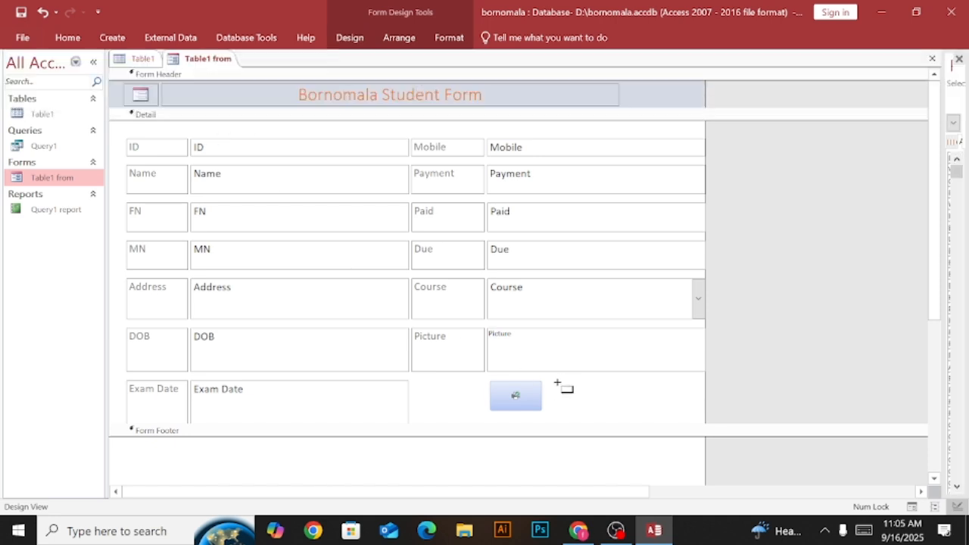
pyautogui.moveTo(557, 384); pyautogui.dragTo(644, 414)
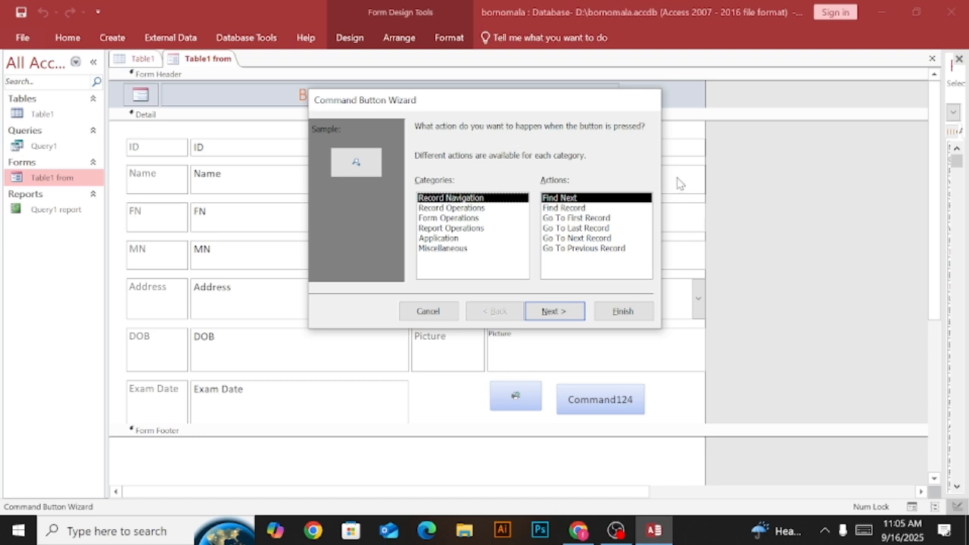
# Look through the actions offered for each command button category, from Record Operations to Miscellaneous and Record Navigation.
pyautogui.click(479, 208)
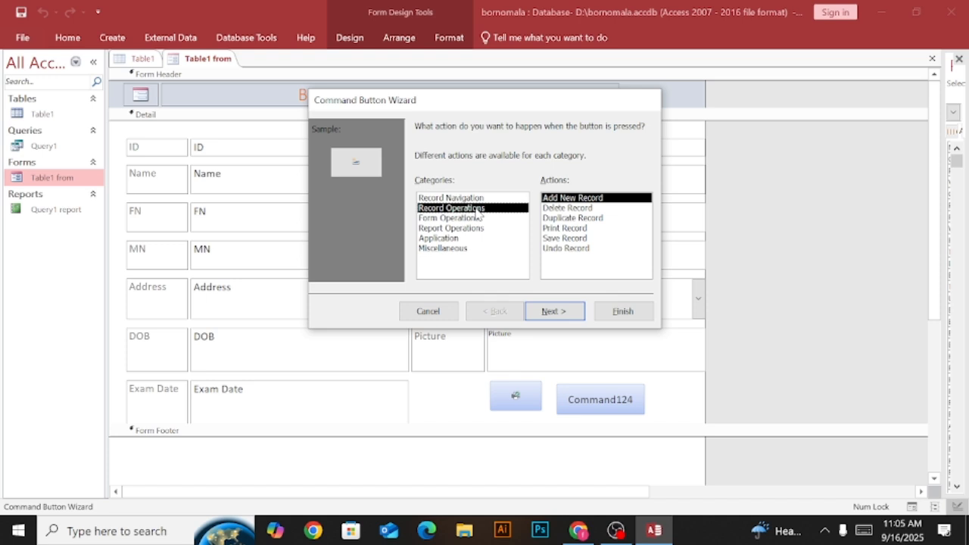
pyautogui.click(473, 218)
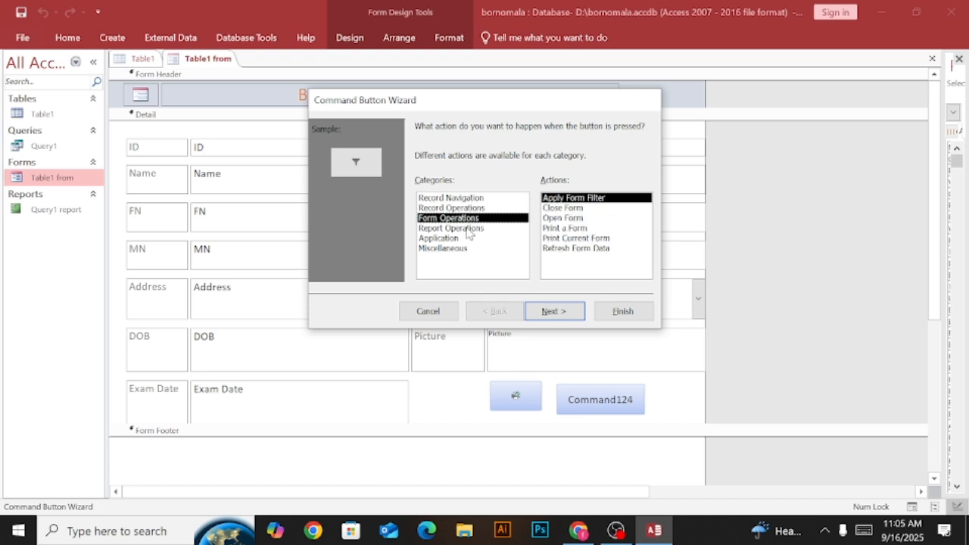
pyautogui.click(467, 230)
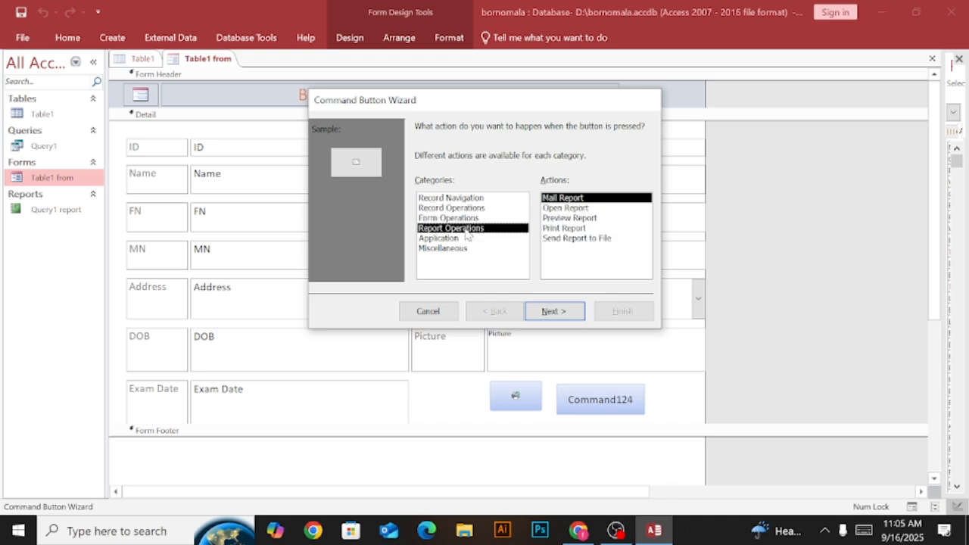
pyautogui.click(459, 238)
pyautogui.click(459, 247)
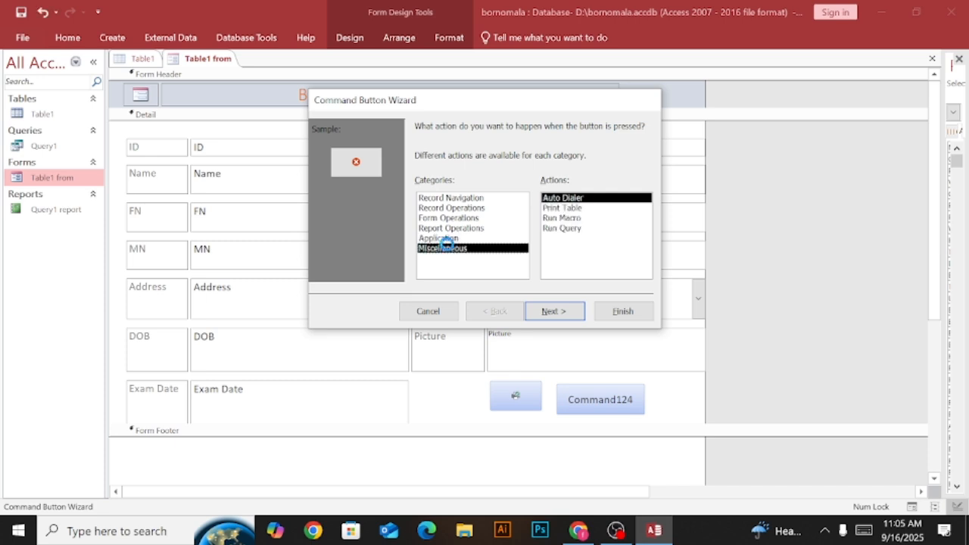
pyautogui.click(454, 199)
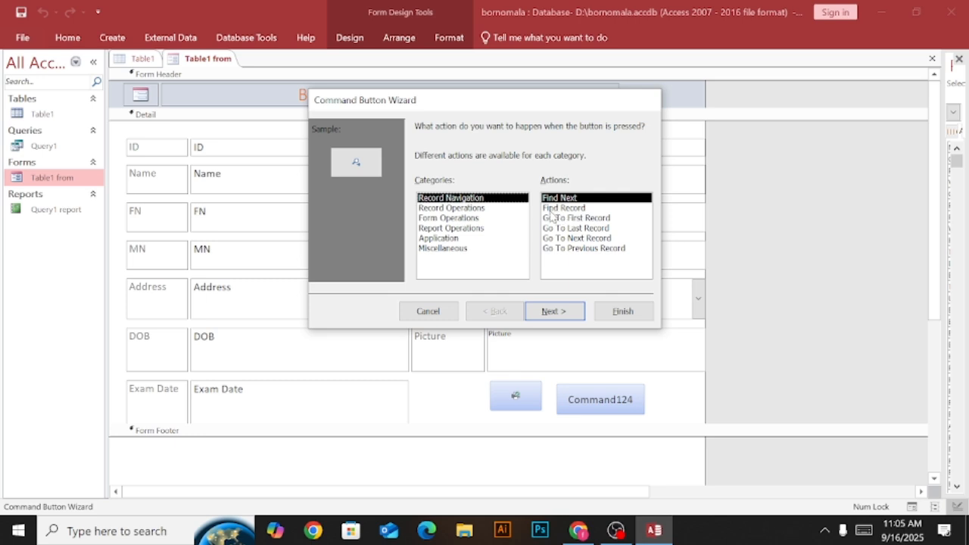
# Give the new button the Record Operations action Add New Record with the Go To New picture and suggested name, and widen it.
pyautogui.click(463, 207)
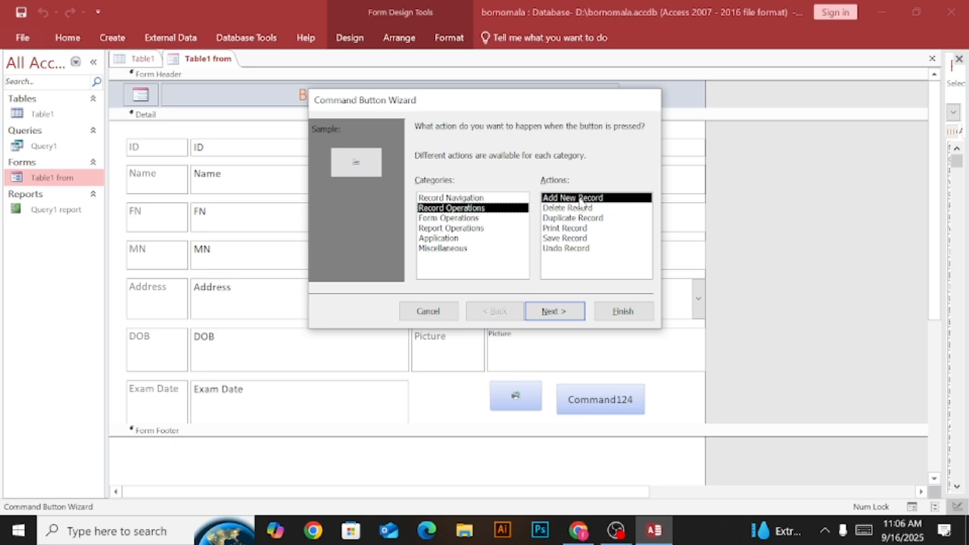
pyautogui.click(551, 310)
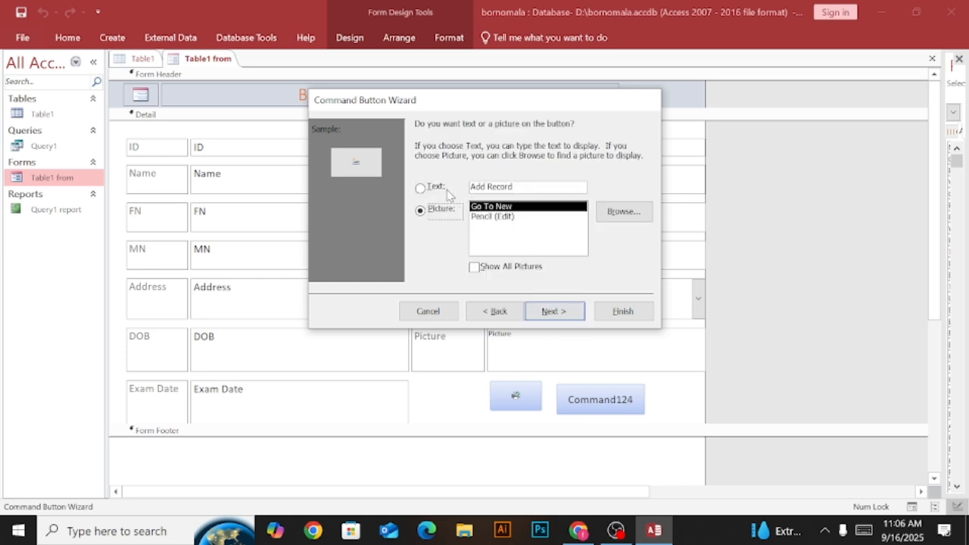
pyautogui.click(562, 314)
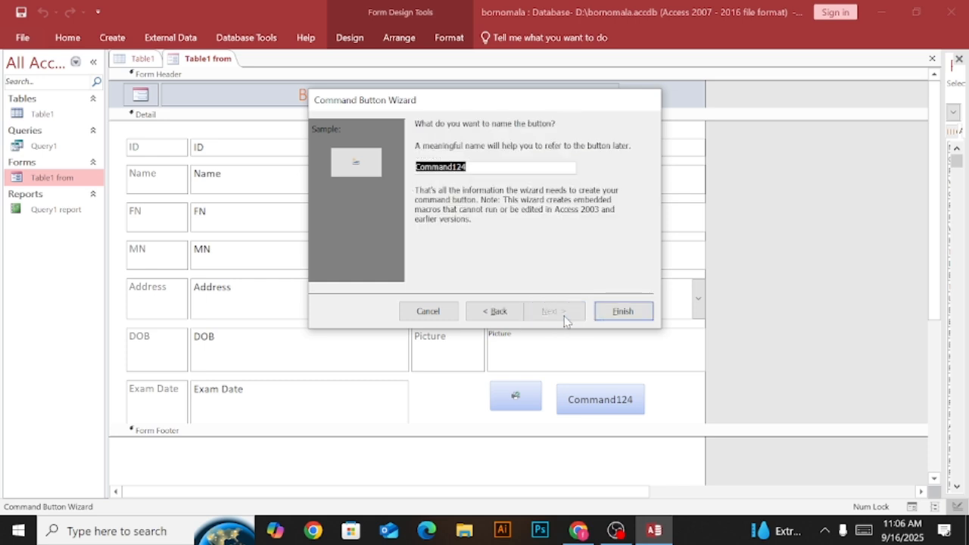
pyautogui.click(623, 312)
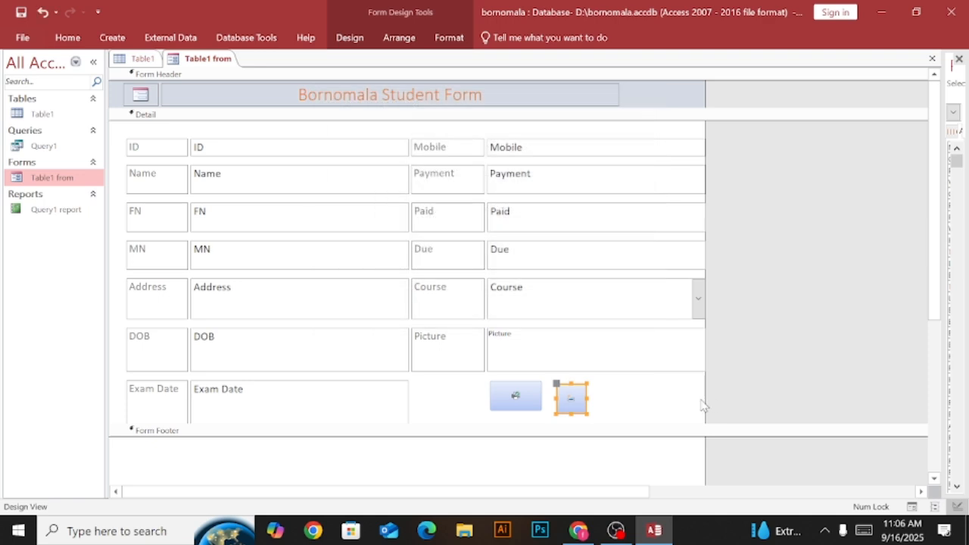
pyautogui.moveTo(588, 398); pyautogui.dragTo(616, 397)
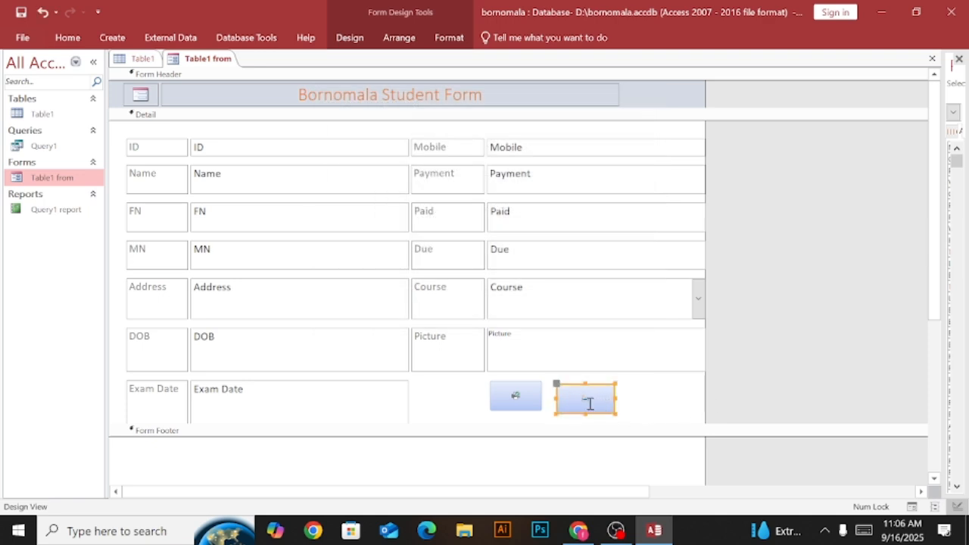
pyautogui.click(649, 406)
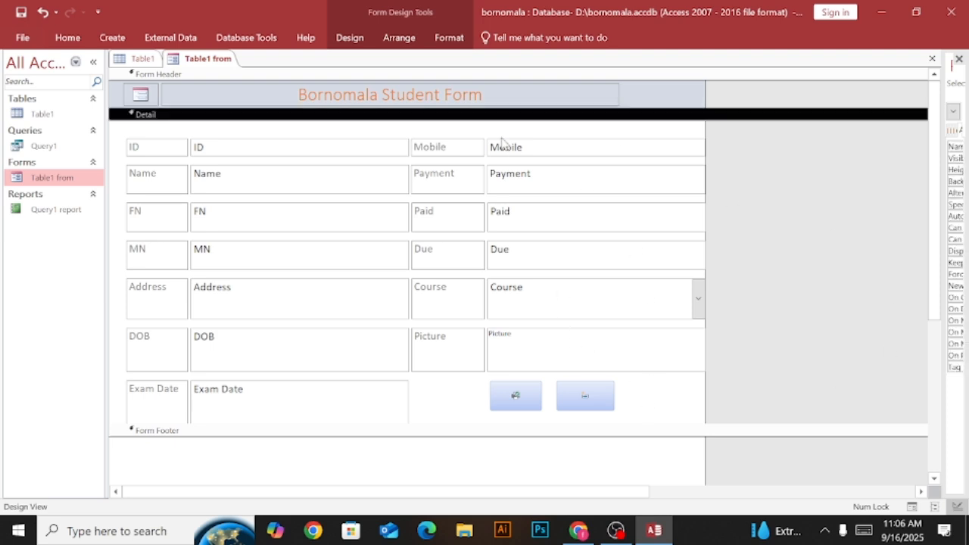
# Switch the form to Form View and try the Add Record button to open a blank record.
pyautogui.click(70, 39)
pyautogui.click(17, 84)
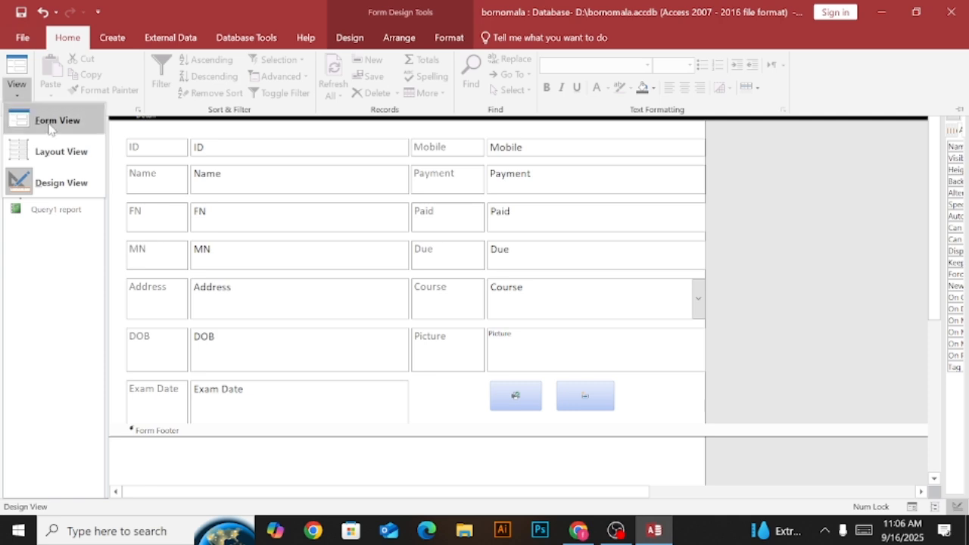
pyautogui.click(53, 121)
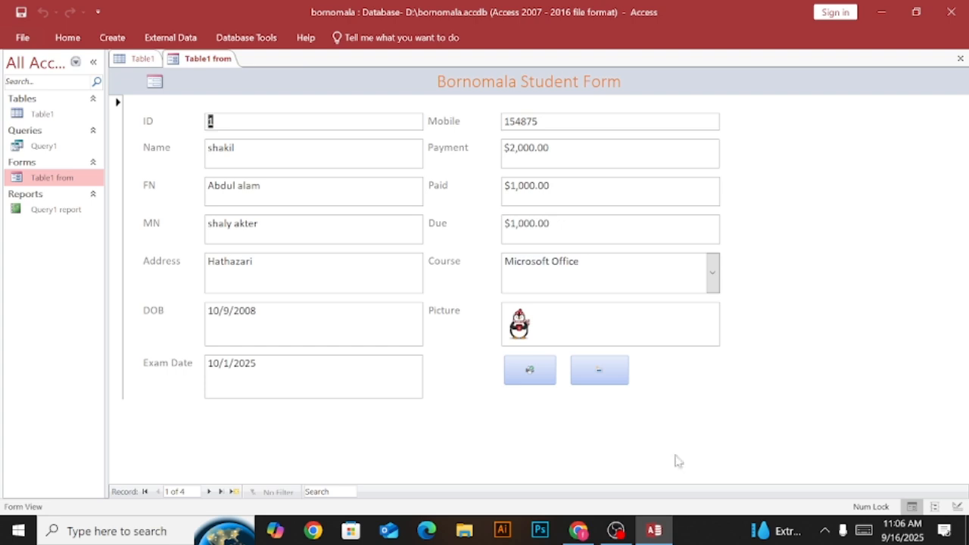
pyautogui.click(596, 370)
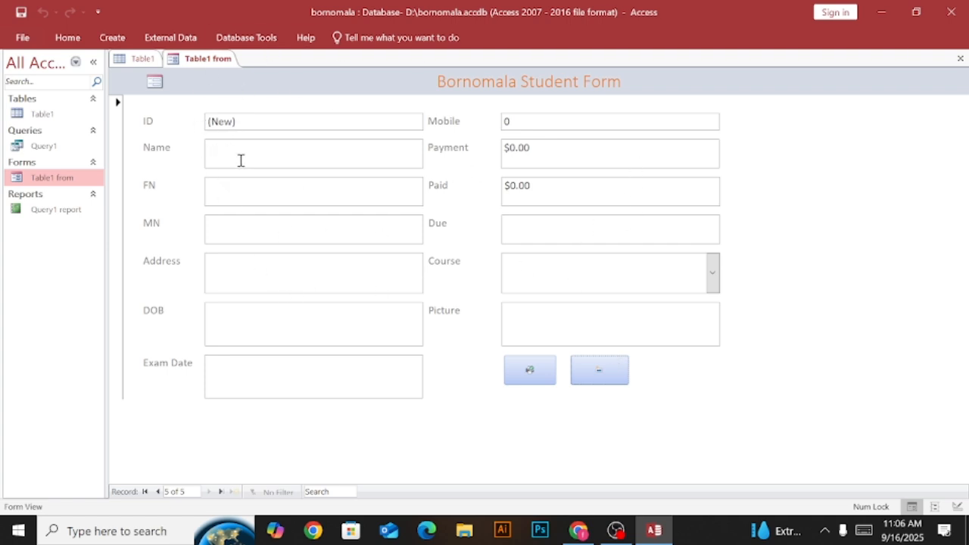
# Browse back through the student records in the form and go to the last record.
pyautogui.rightClick(201, 62)
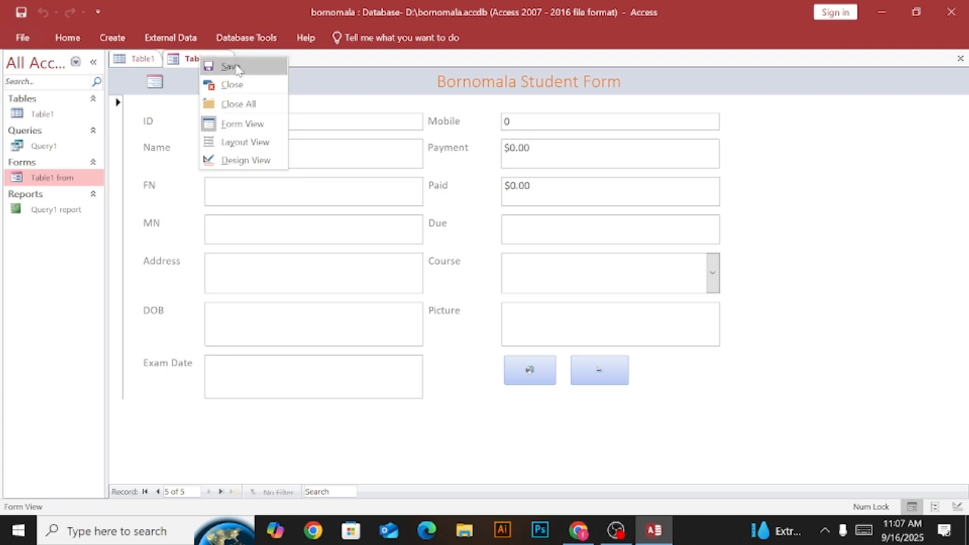
pyautogui.click(818, 288)
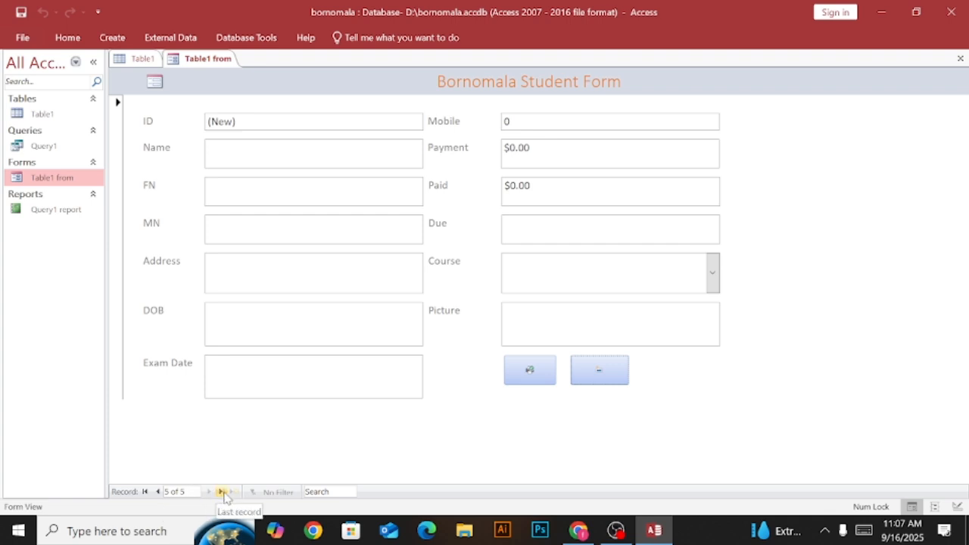
pyautogui.click(158, 492)
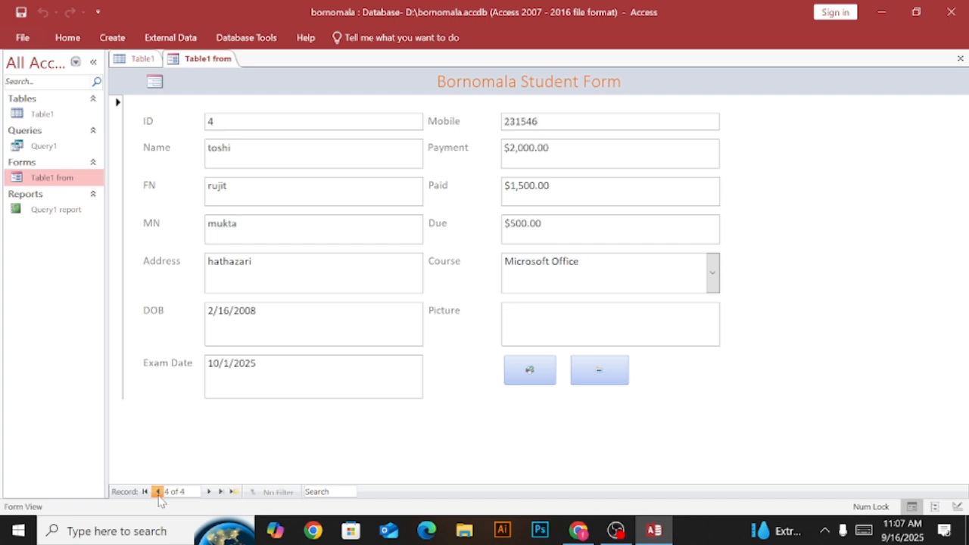
pyautogui.click(158, 492)
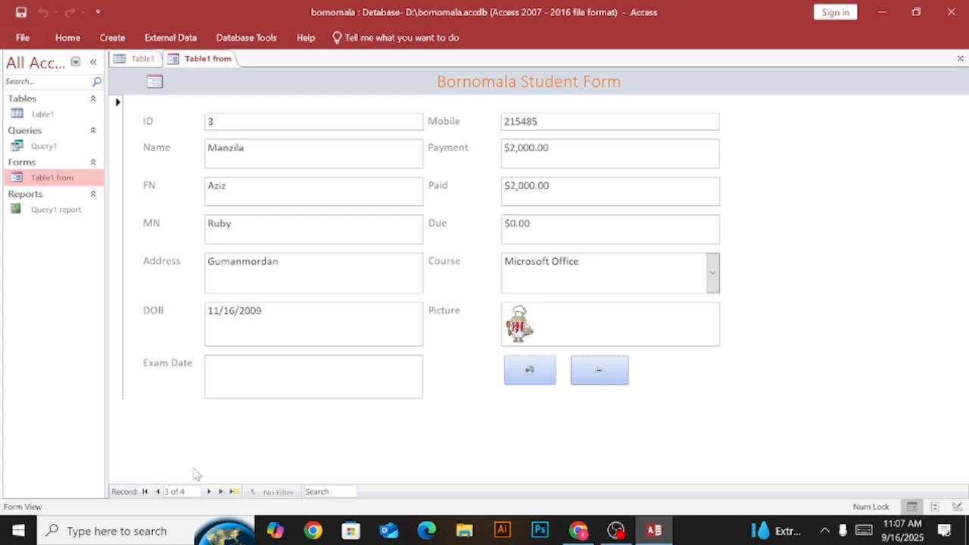
pyautogui.click(222, 492)
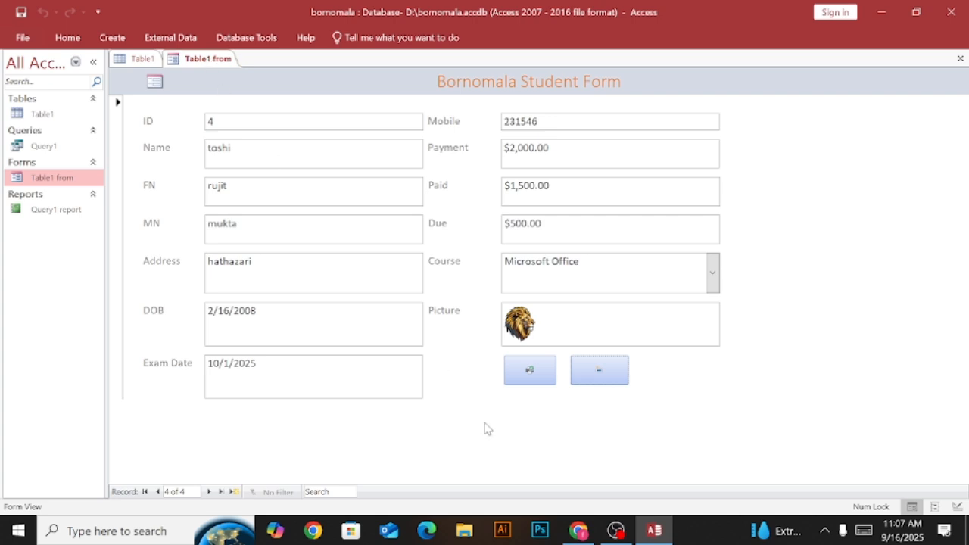
# Switch the student form back to Design View with no control selected.
pyautogui.rightClick(207, 59)
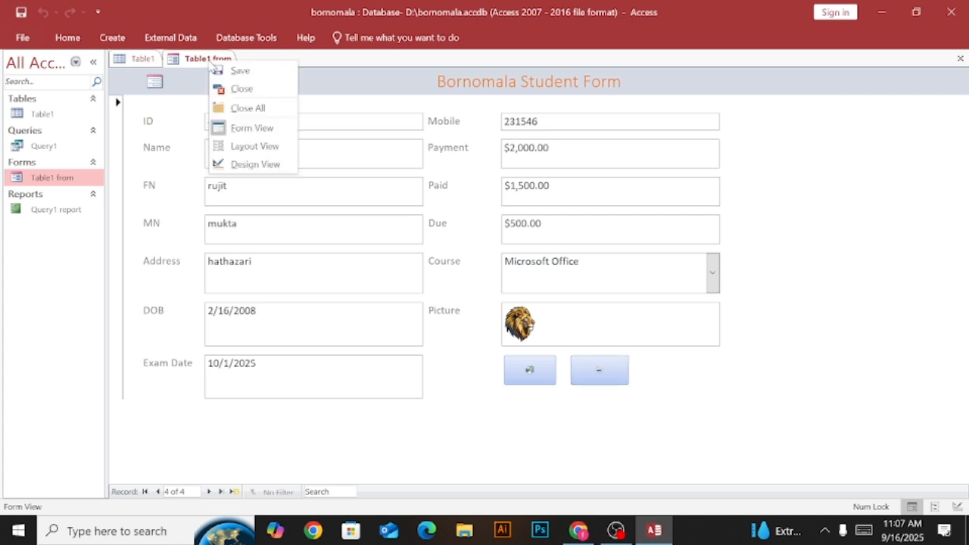
pyautogui.click(254, 165)
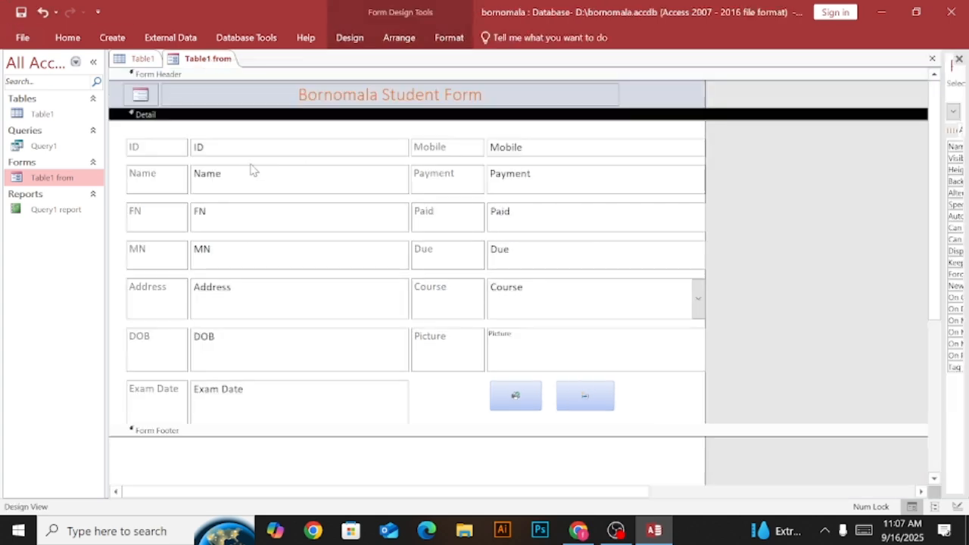
pyautogui.click(788, 221)
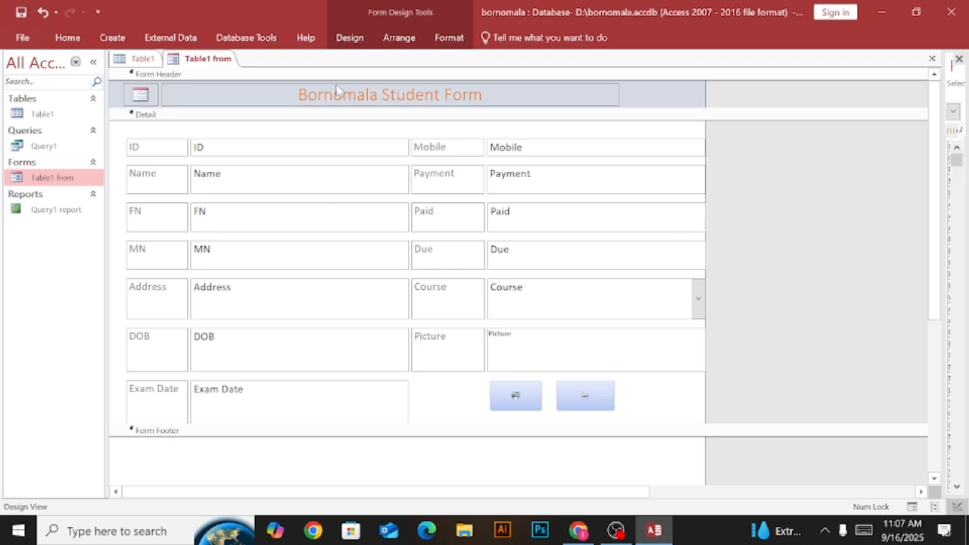
pyautogui.click(348, 41)
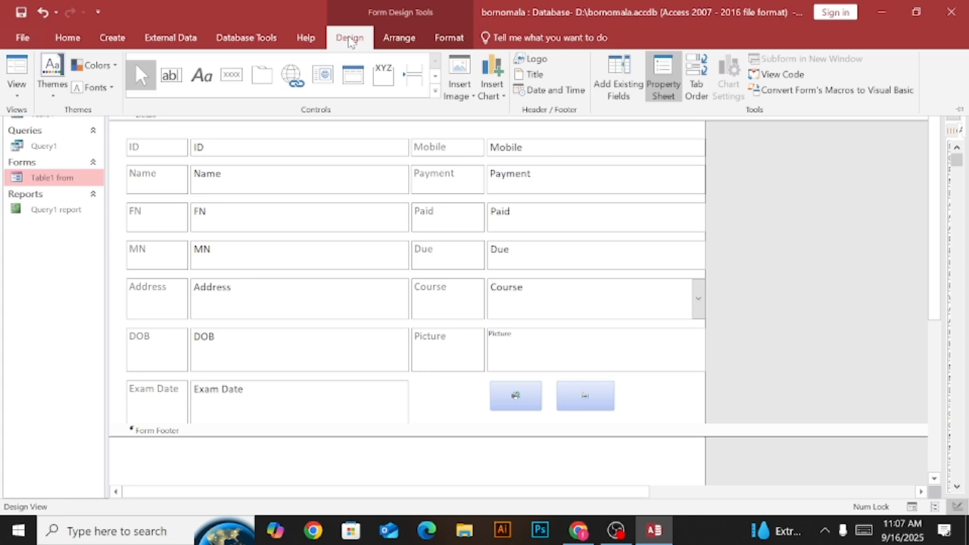
pyautogui.click(394, 43)
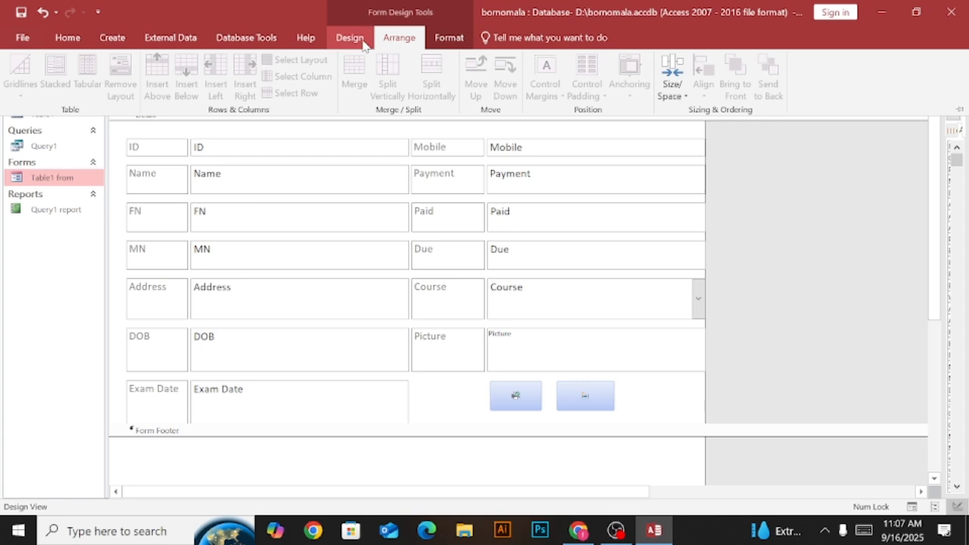
pyautogui.click(455, 40)
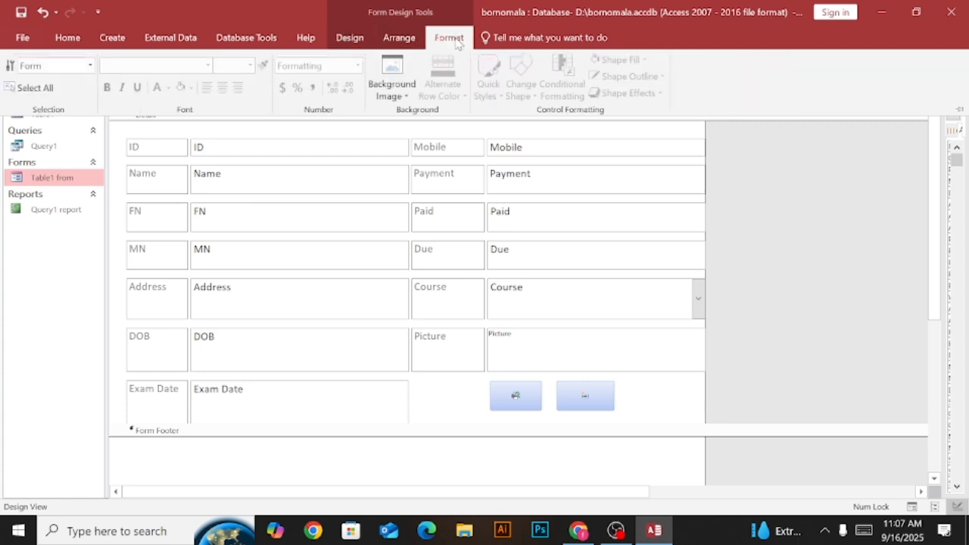
pyautogui.hotkey('ctrl', 'F1')
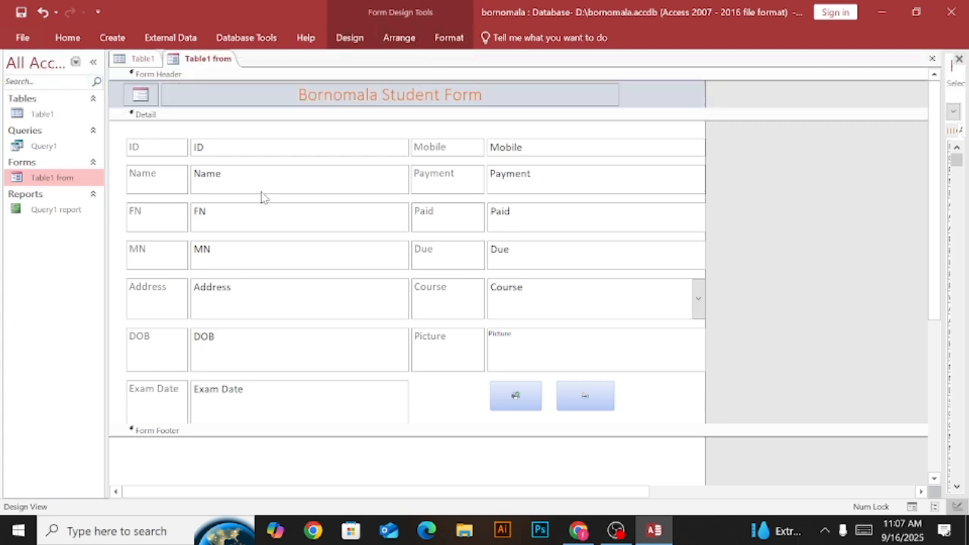
pyautogui.click(267, 151)
pyautogui.click(392, 163)
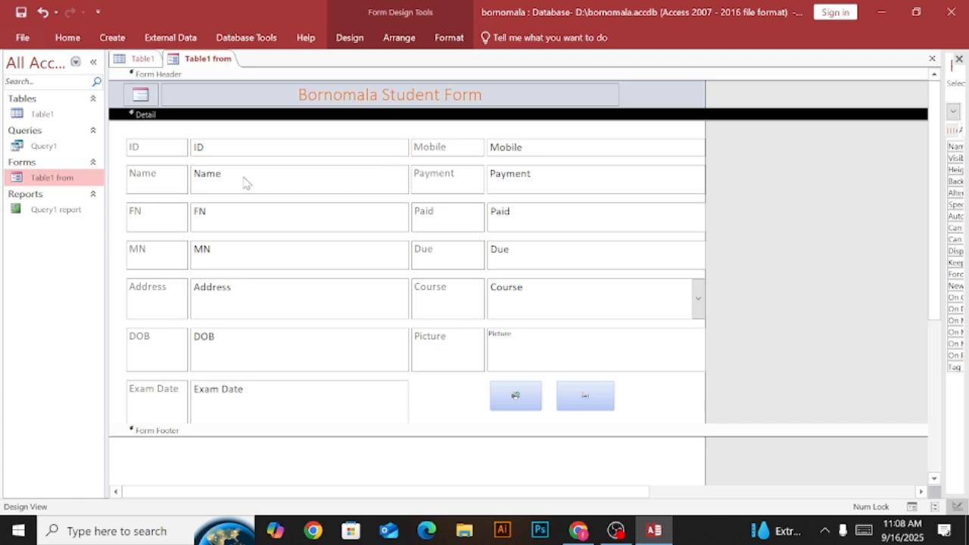
pyautogui.click(395, 40)
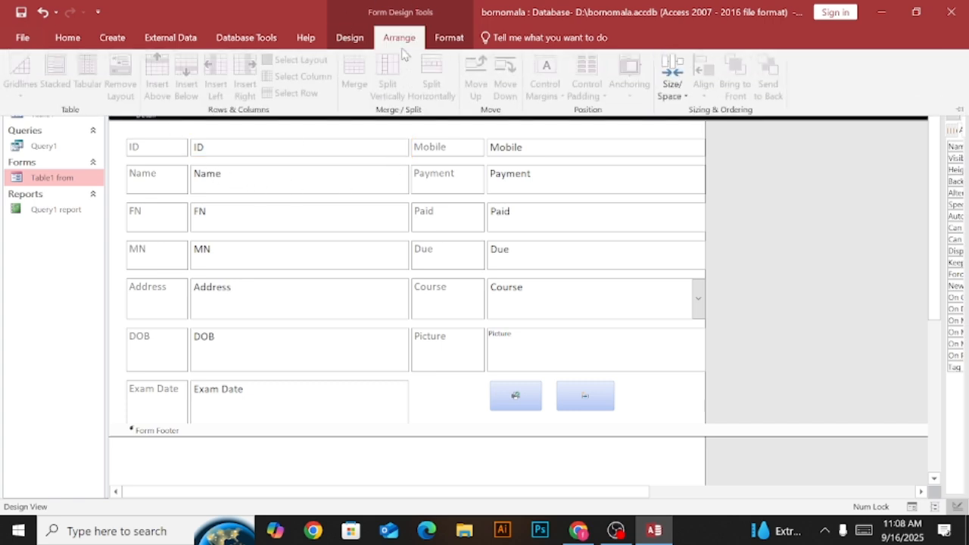
pyautogui.click(379, 220)
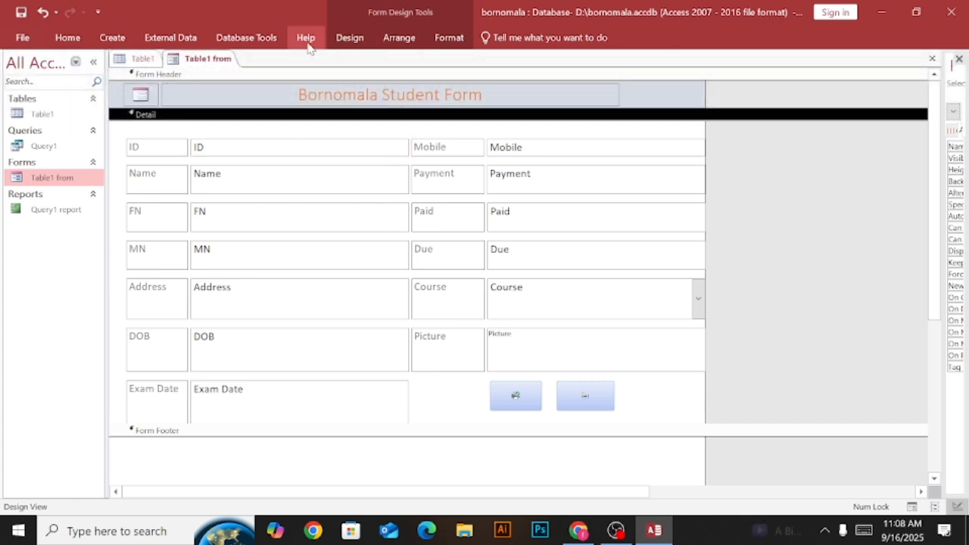
pyautogui.click(340, 40)
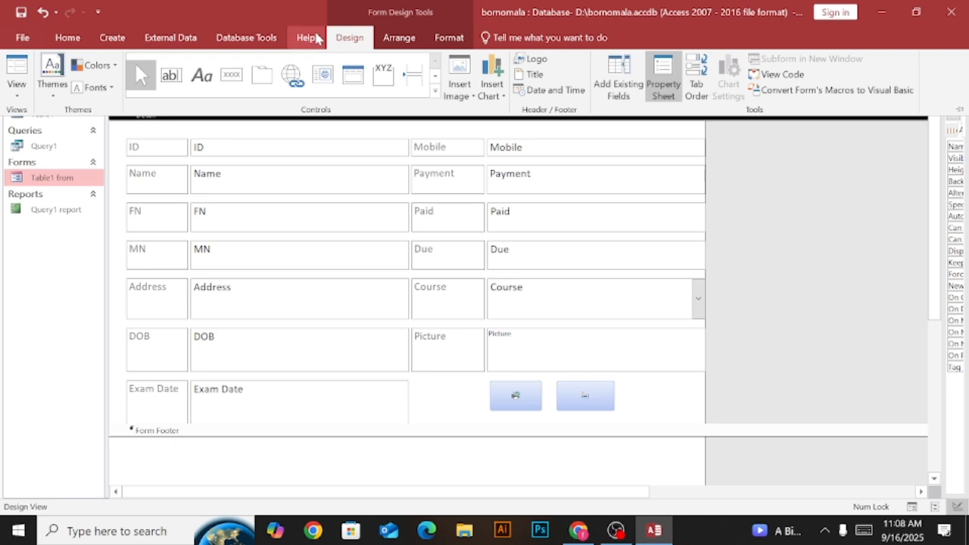
pyautogui.click(307, 39)
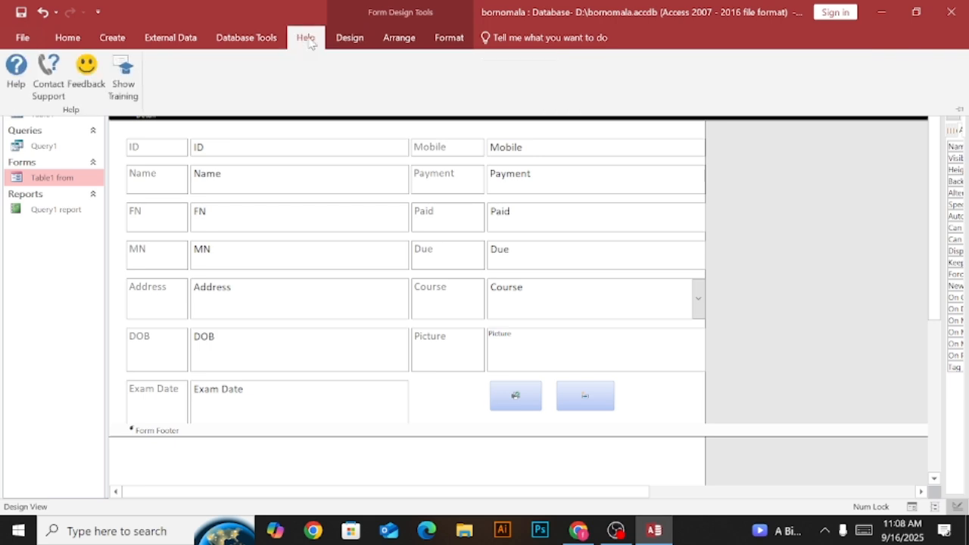
pyautogui.click(269, 38)
pyautogui.click(200, 39)
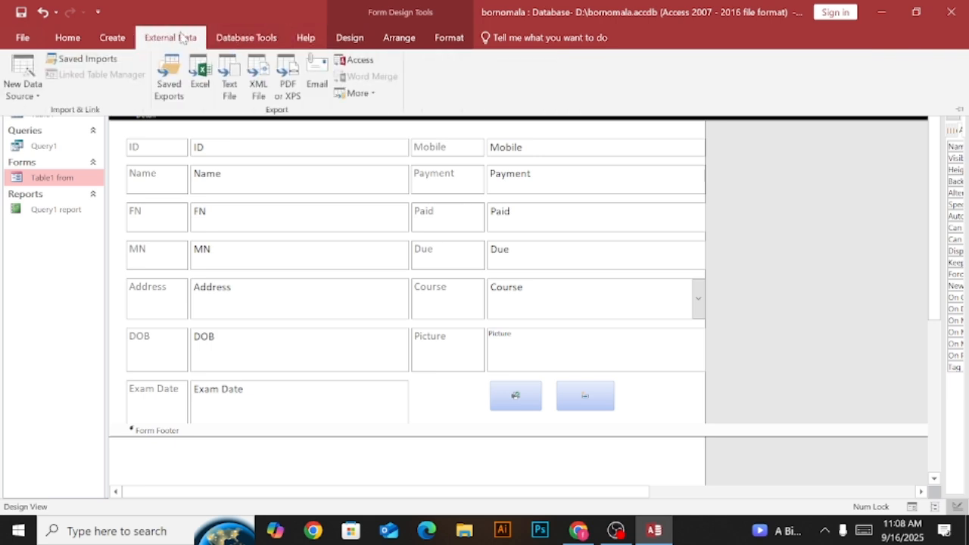
pyautogui.click(114, 42)
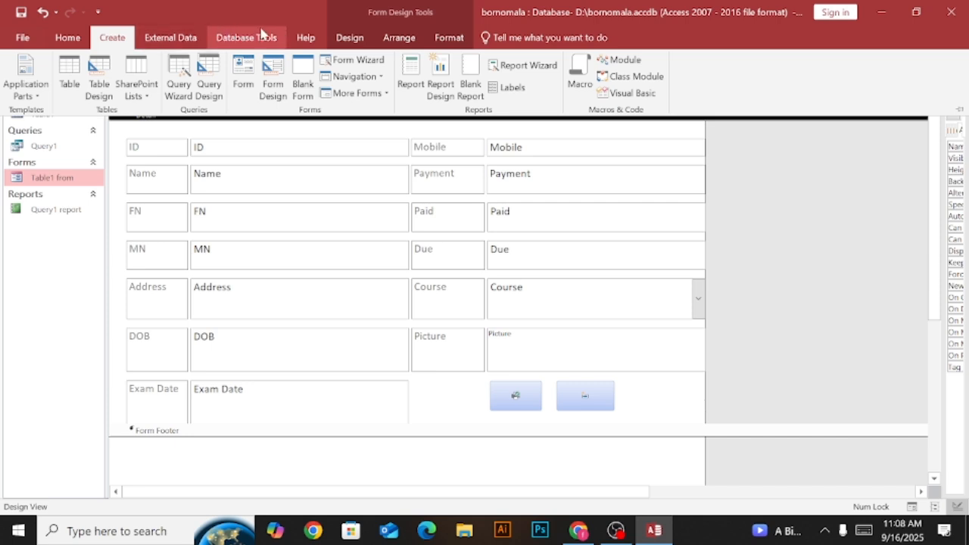
pyautogui.click(348, 39)
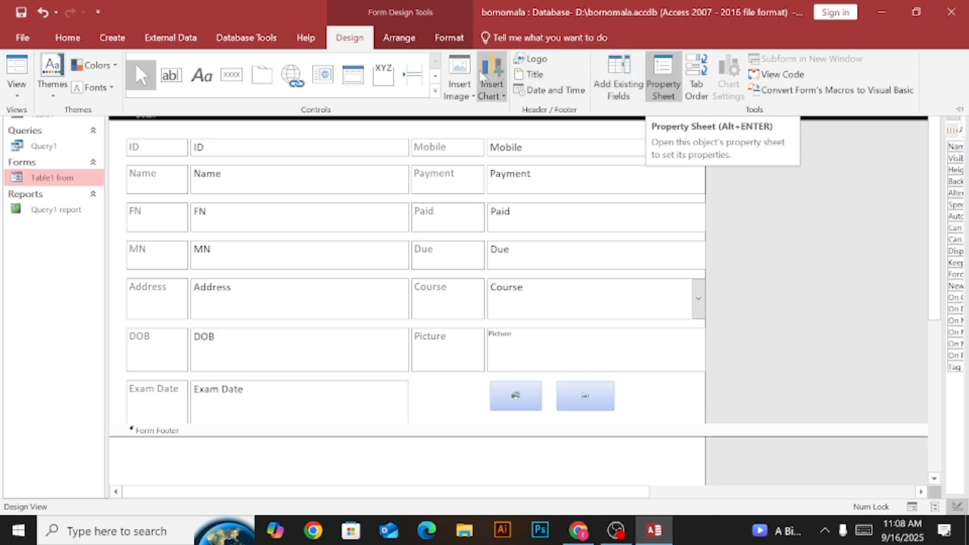
pyautogui.hotkey('ctrl', 'F1')
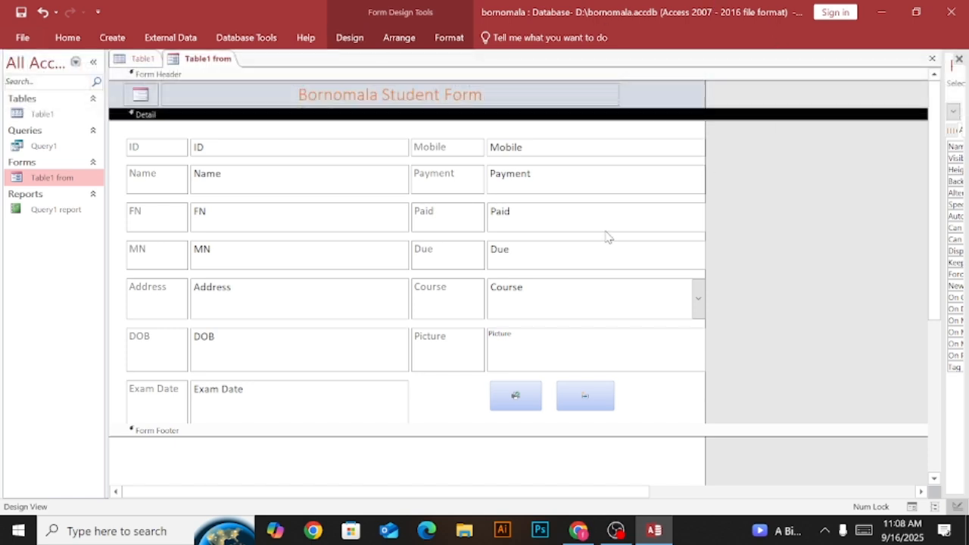
pyautogui.click(256, 143)
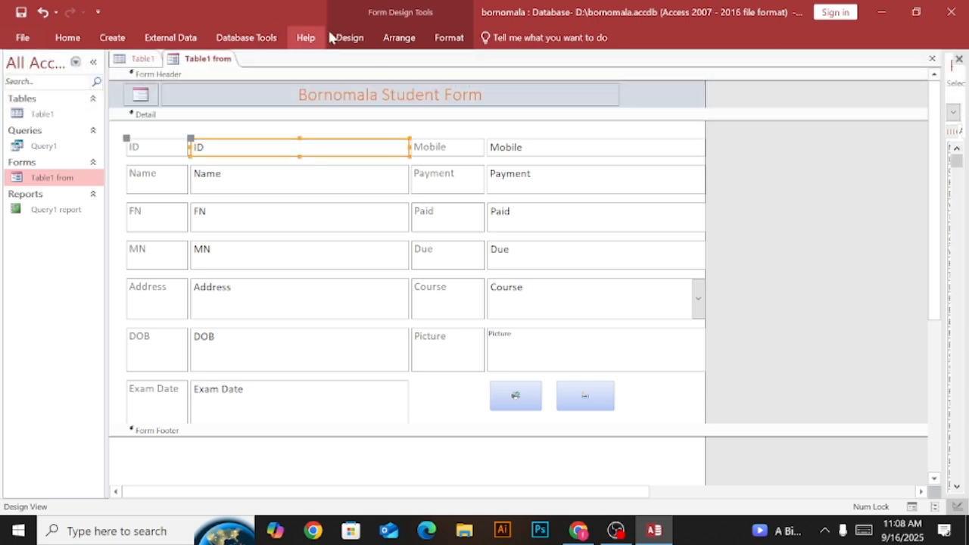
pyautogui.click(407, 39)
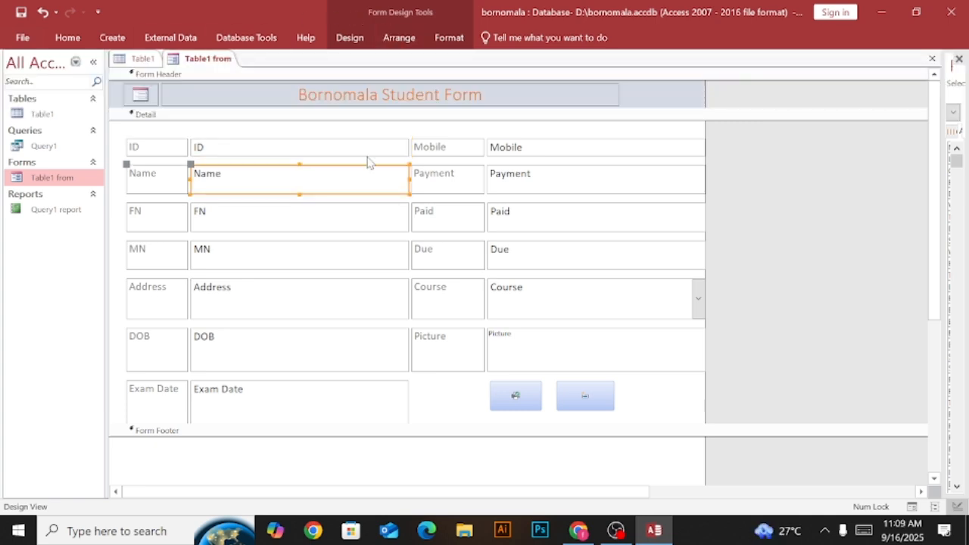
pyautogui.click(227, 153)
# Try an orange theme colour as the background of the Bornomala Student Form title, and undo it.
pyautogui.click(221, 94)
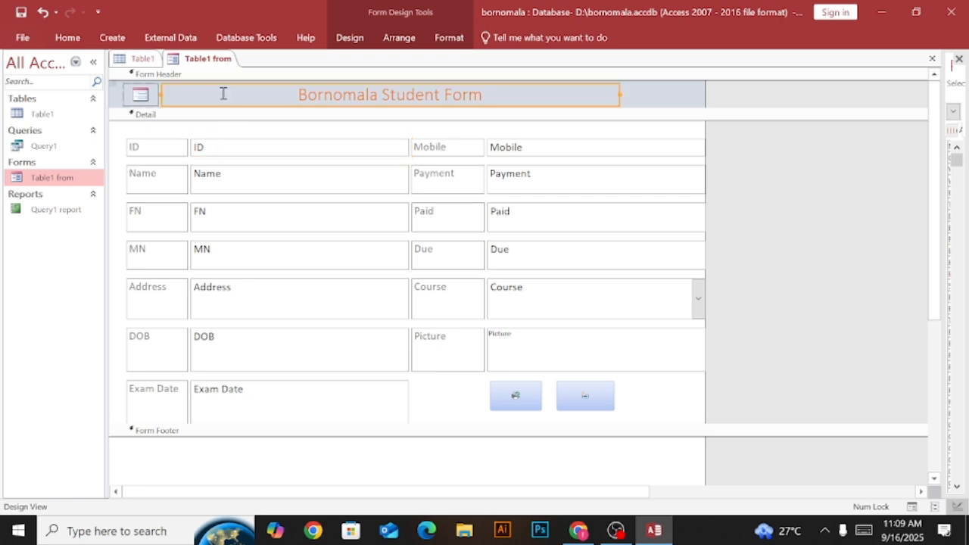
pyautogui.click(453, 39)
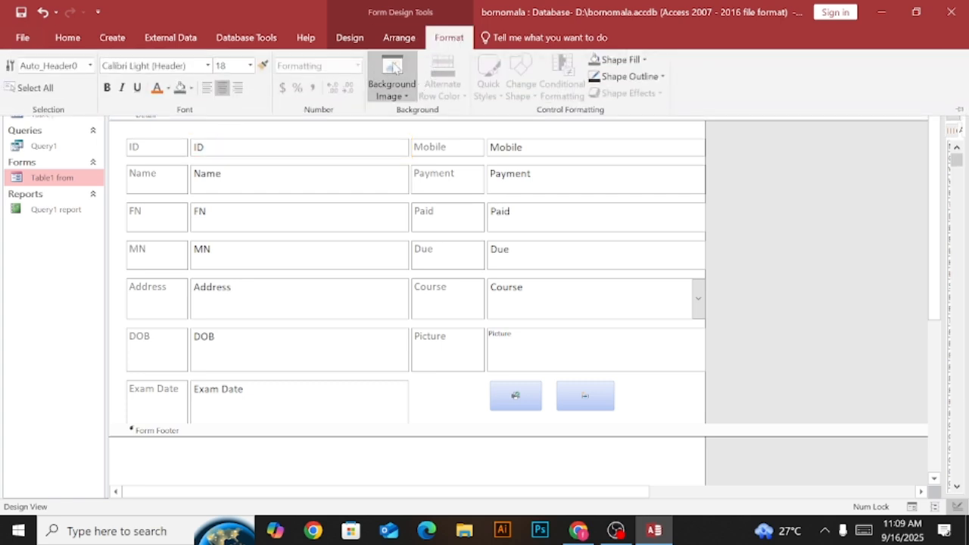
pyautogui.click(410, 97)
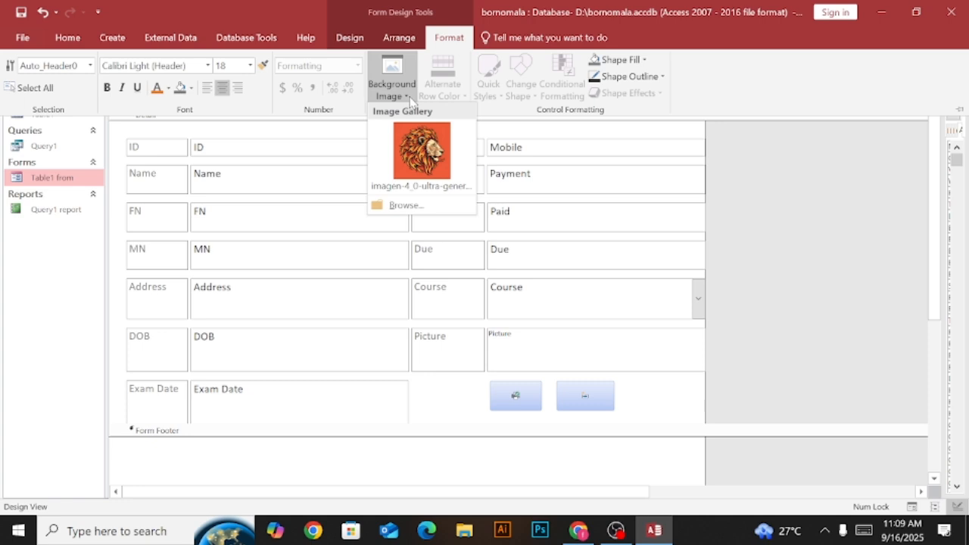
pyautogui.click(410, 99)
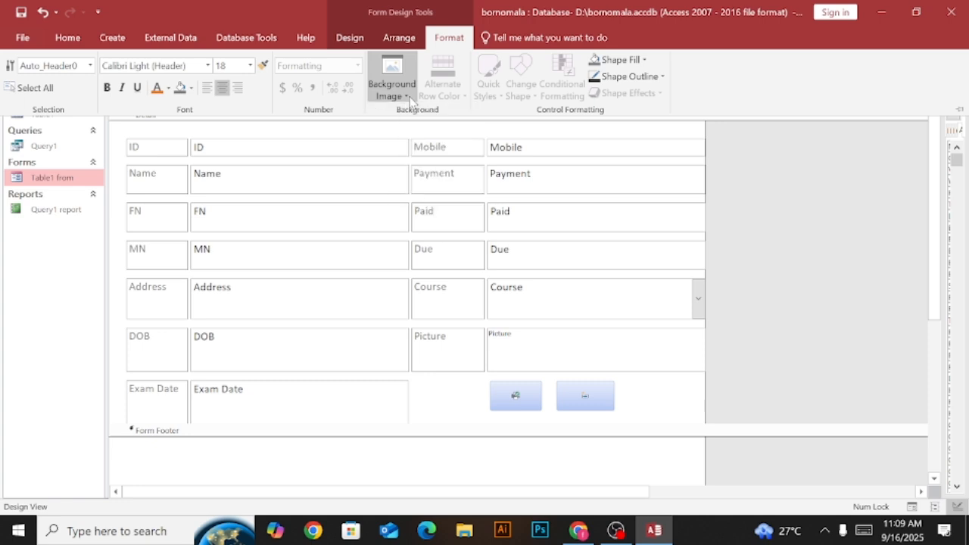
pyautogui.click(192, 88)
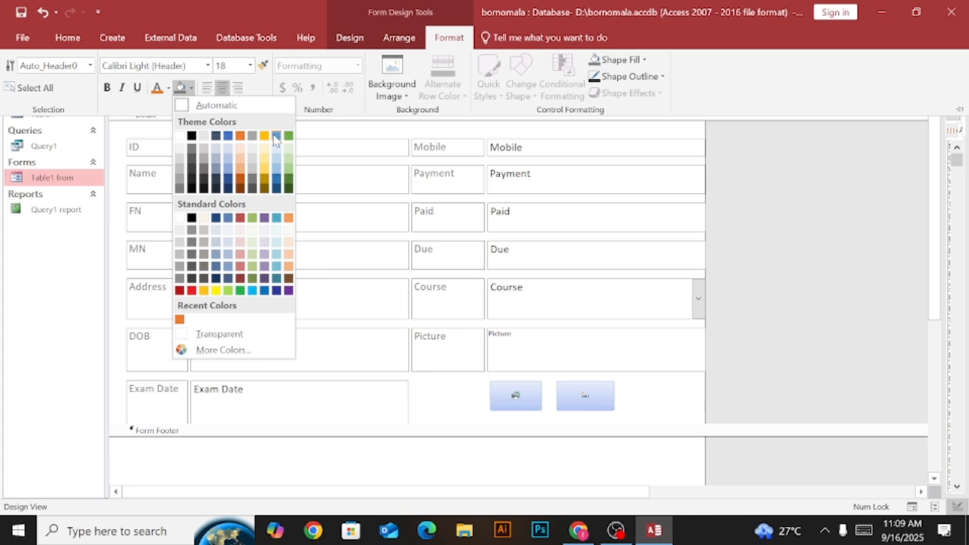
pyautogui.click(240, 137)
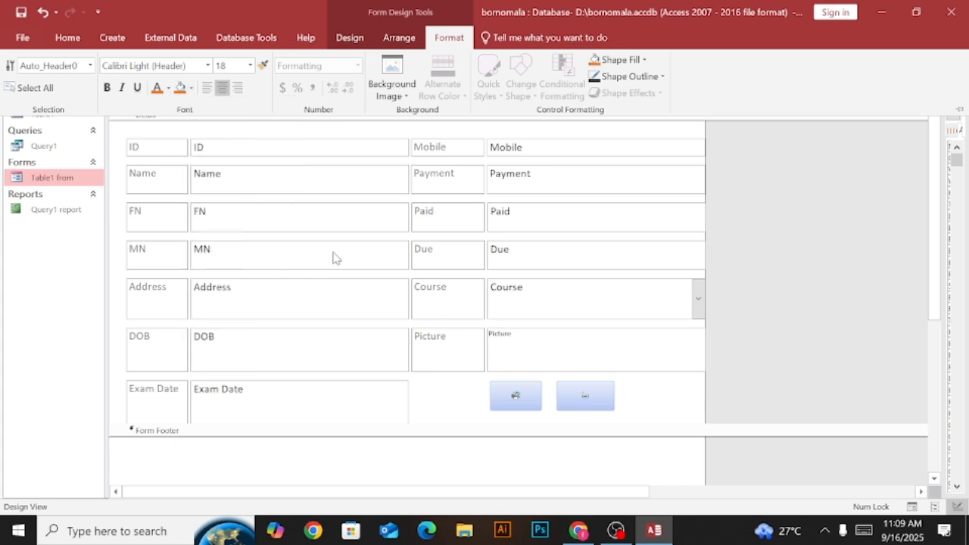
pyautogui.click(930, 212)
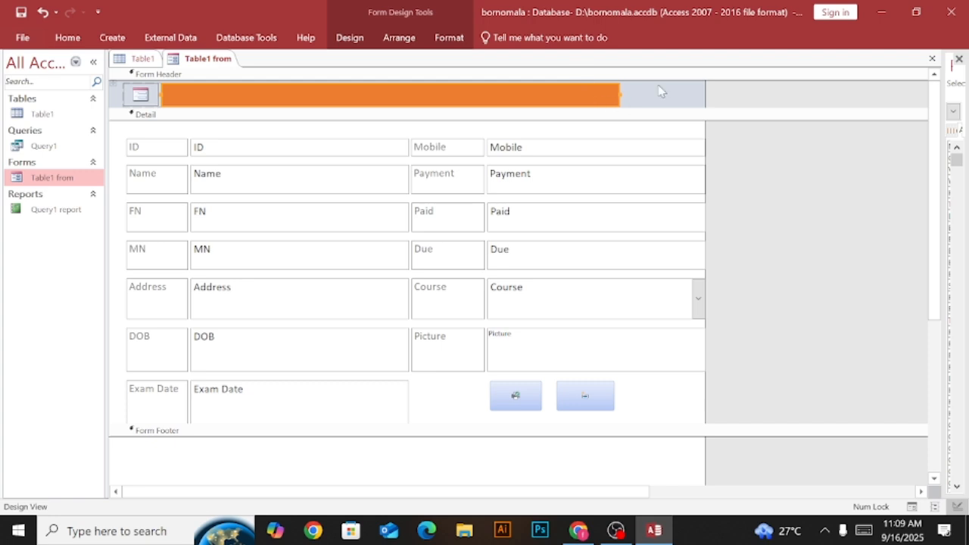
pyautogui.click(407, 91)
pyautogui.click(431, 167)
# Select the Detail section and browse the computer's folders for a picture file to use as the form's background image.
pyautogui.click(270, 134)
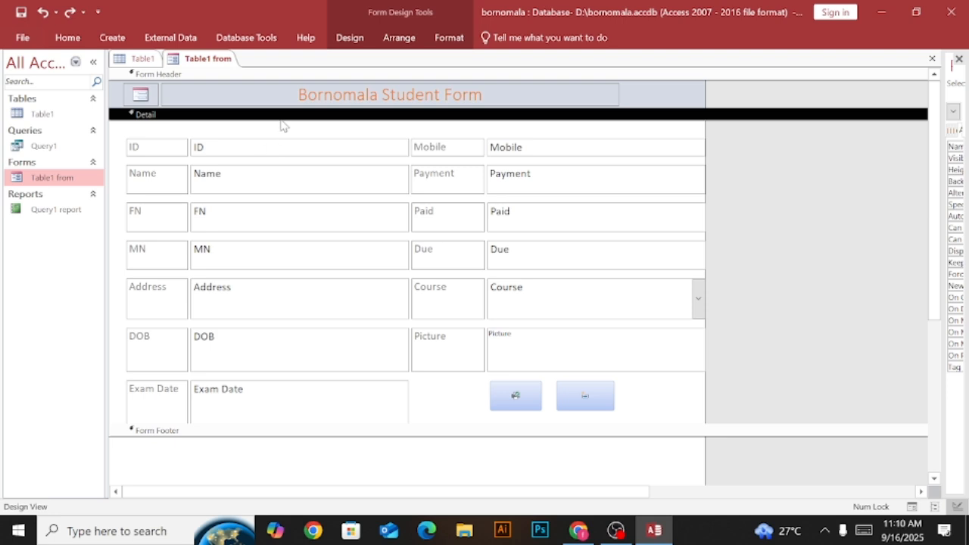
pyautogui.click(450, 42)
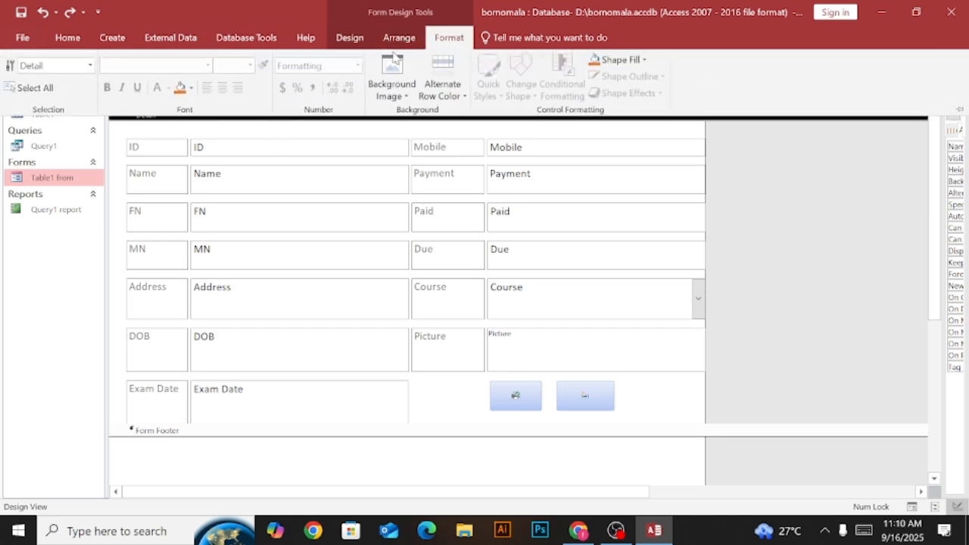
pyautogui.click(407, 97)
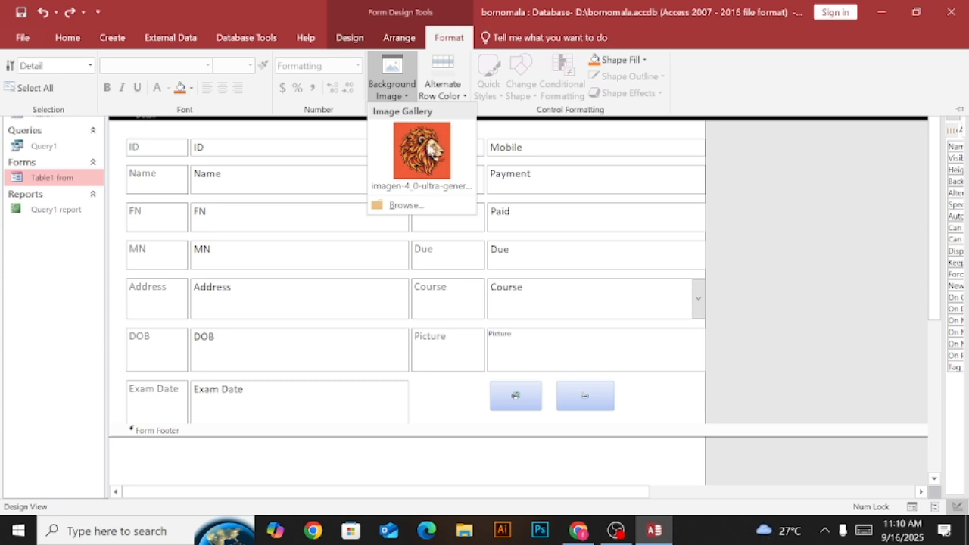
pyautogui.click(405, 206)
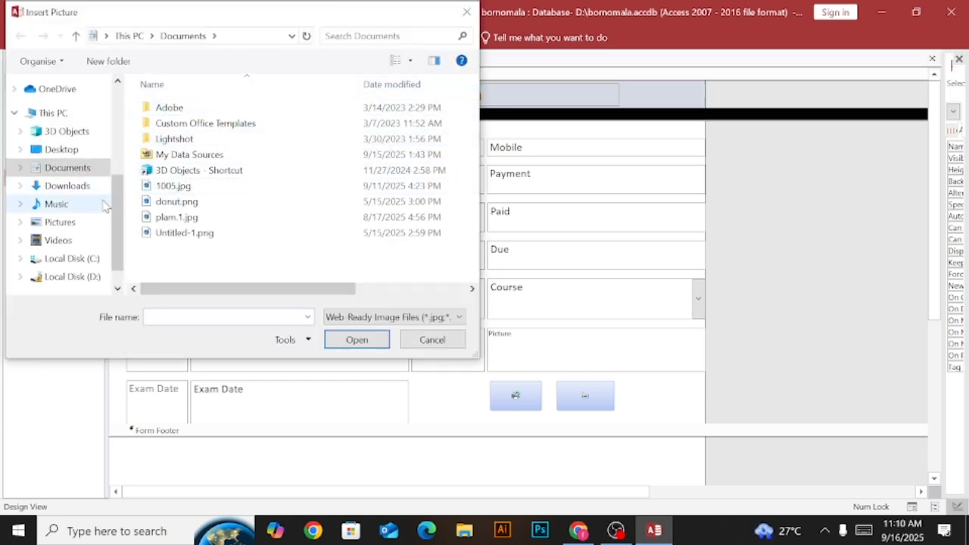
pyautogui.scroll(-1, 117, 221)
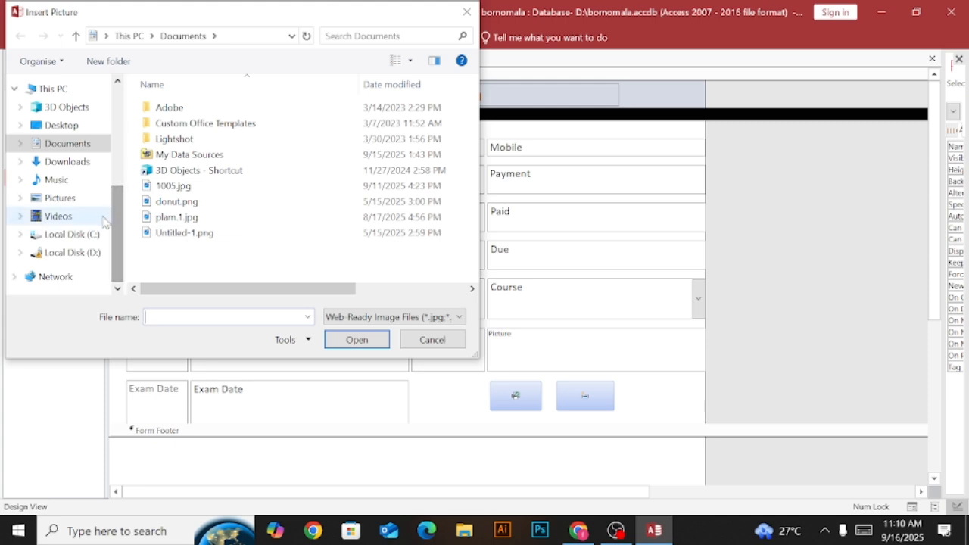